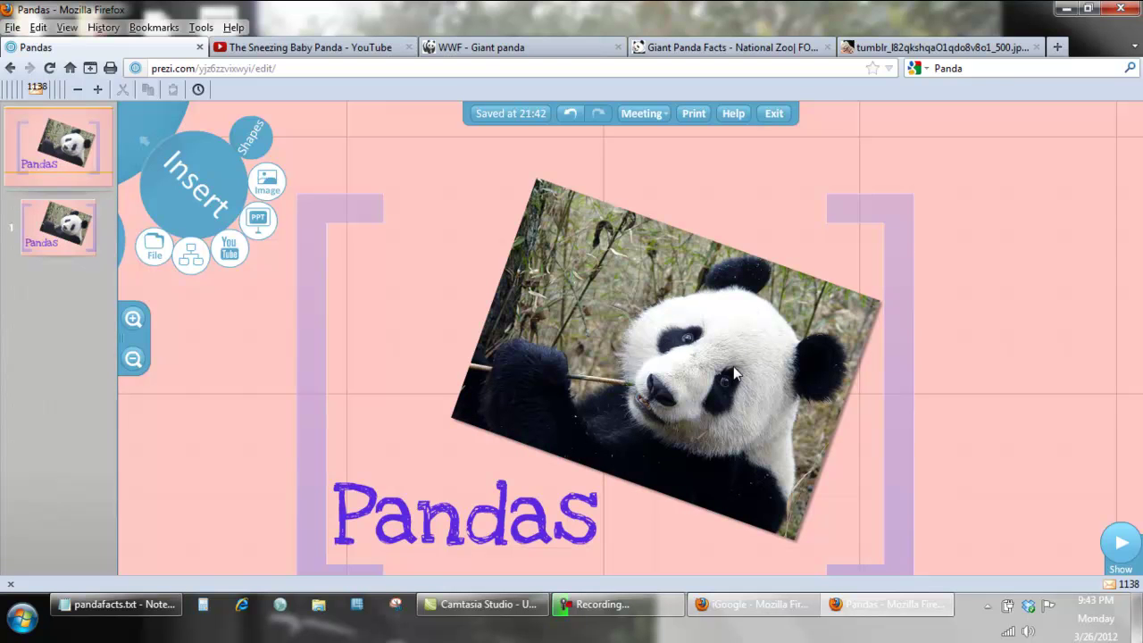
Start a new text box on the empty canvas to the right of the Pandas frame
left_click(134, 359)
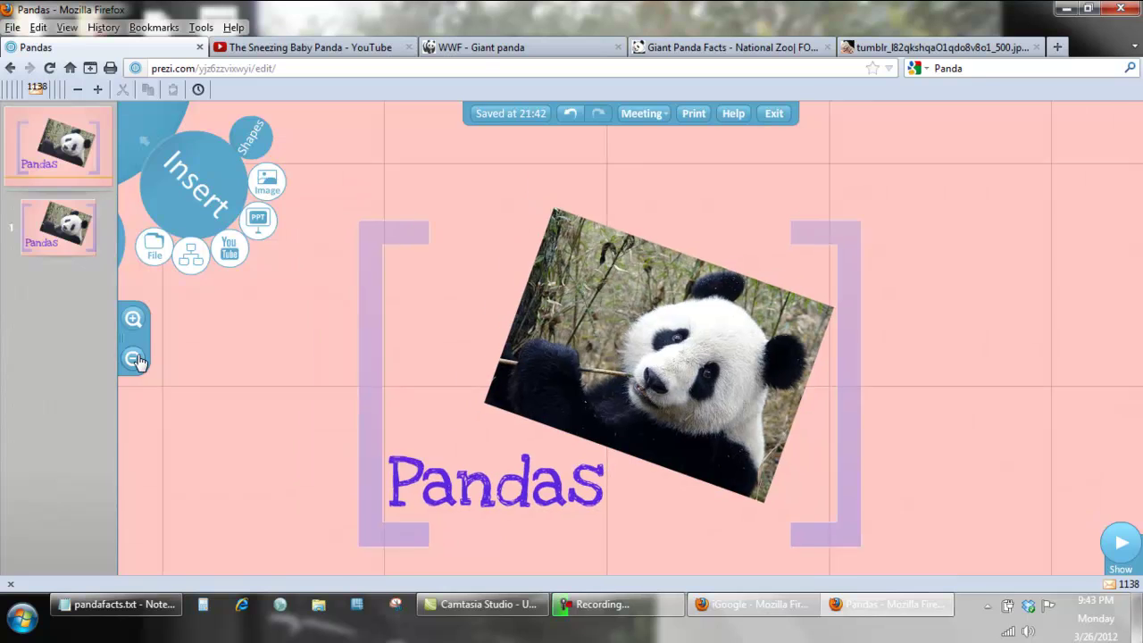
left_click(134, 359)
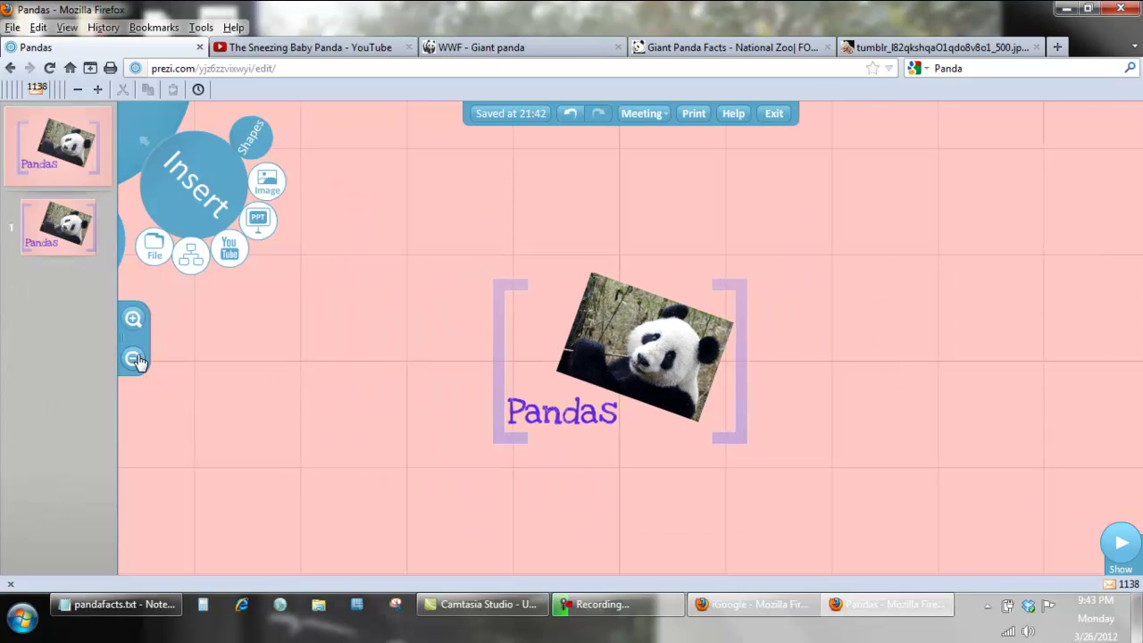
left_click(151, 139)
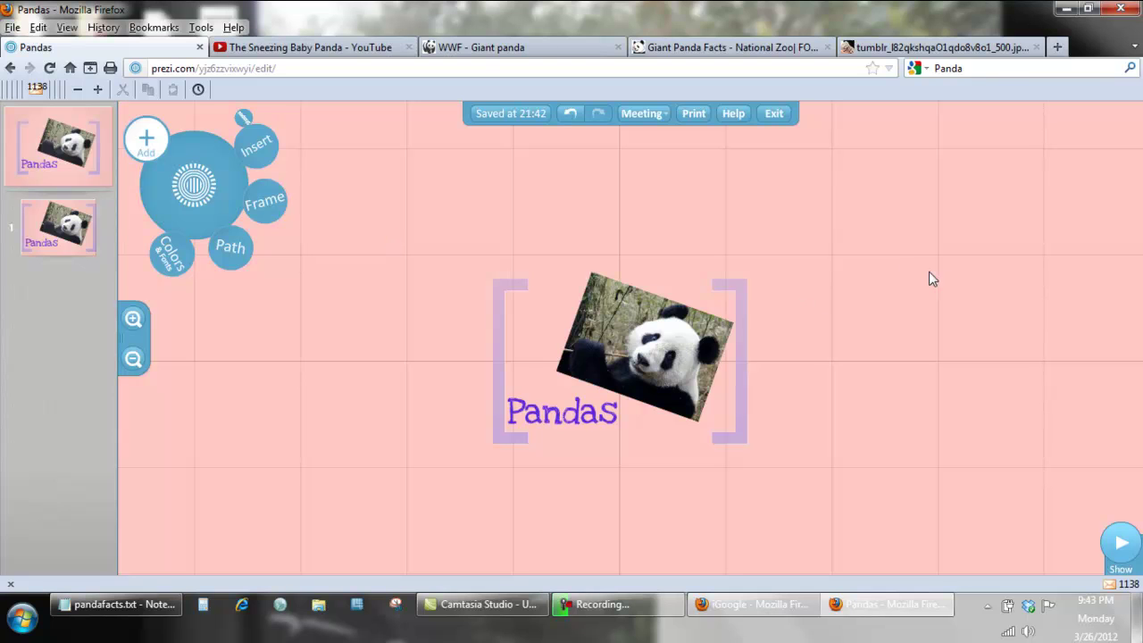
double_click(999, 249)
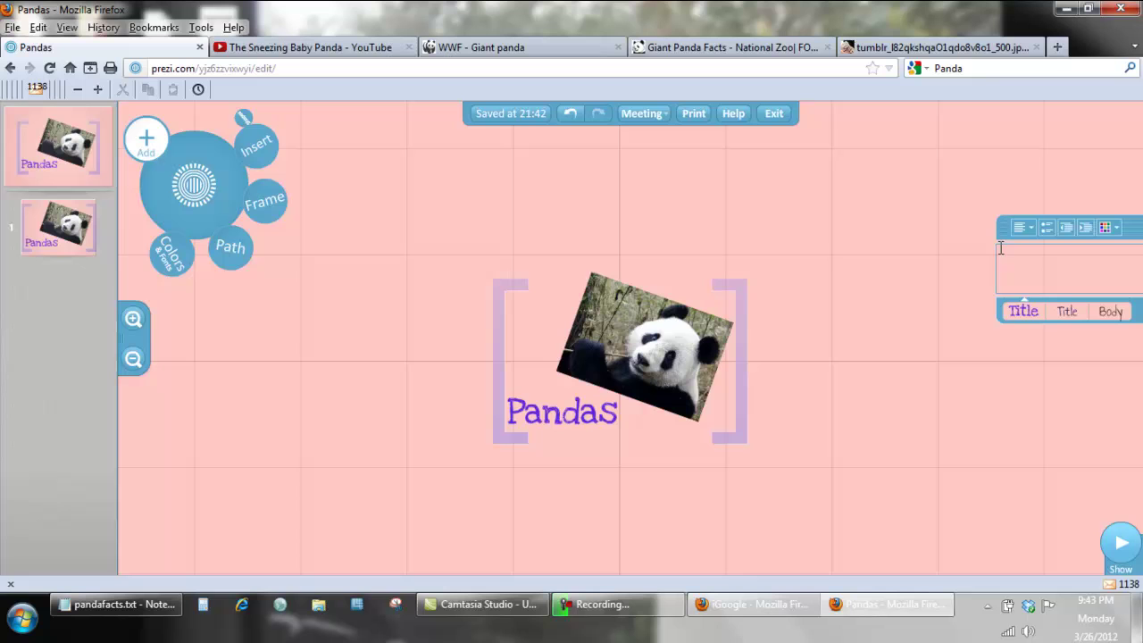
Switch to pandafacts.txt in Notepad and copy the lines from "Giant Panda" through "Genus and species: Ailuropoda melanoleuca"
left_click(105, 608)
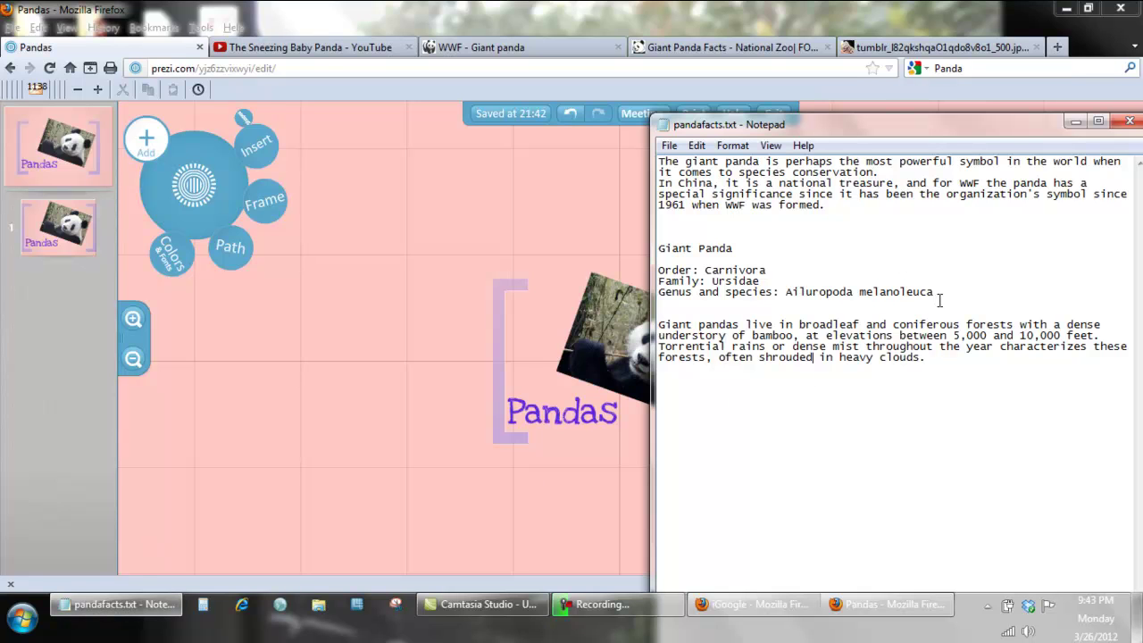
left_click_drag(940, 293, 656, 250)
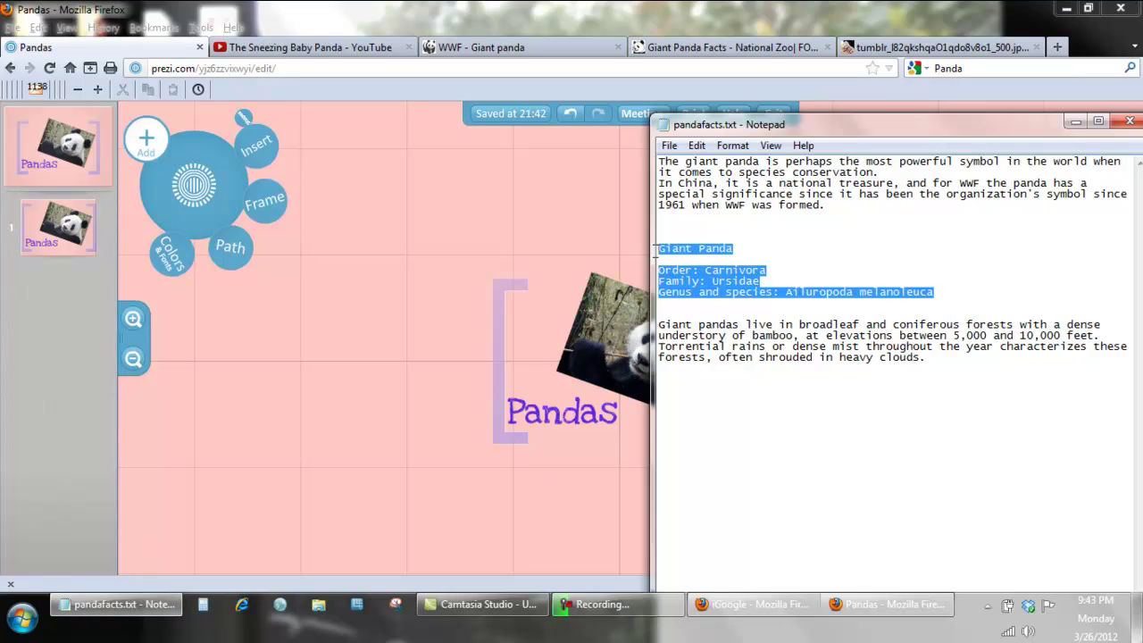
right_click(692, 286)
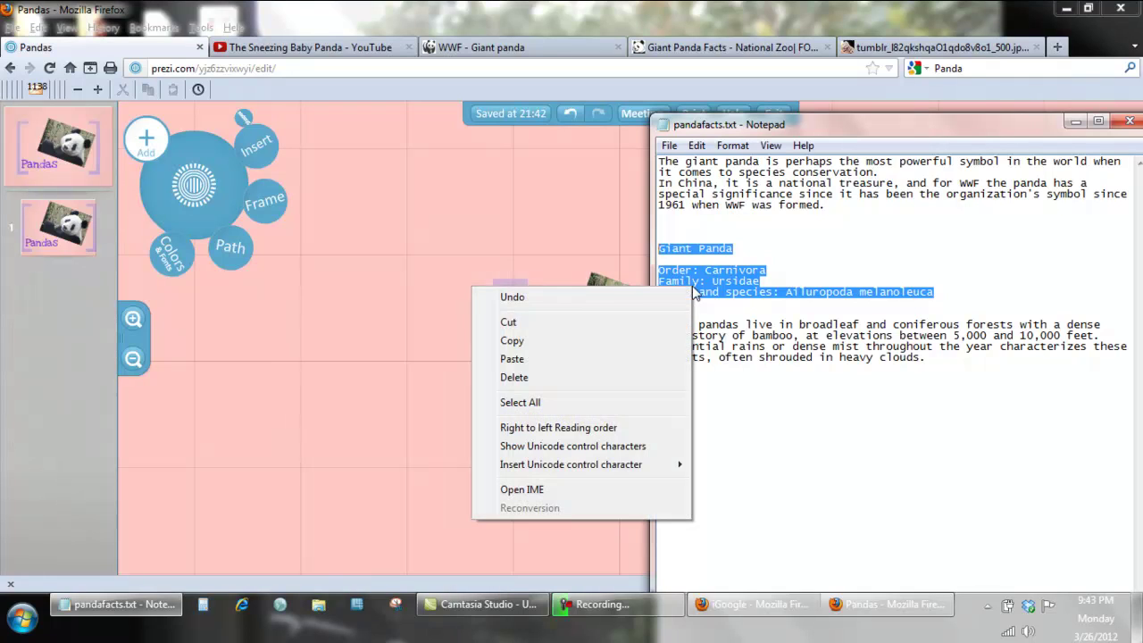
left_click(512, 340)
Return to the Prezi canvas and paste the copied Giant Panda classification lines into the new text box
left_click_drag(1024, 124, 393, 235)
double_click(993, 251)
left_click(1012, 264)
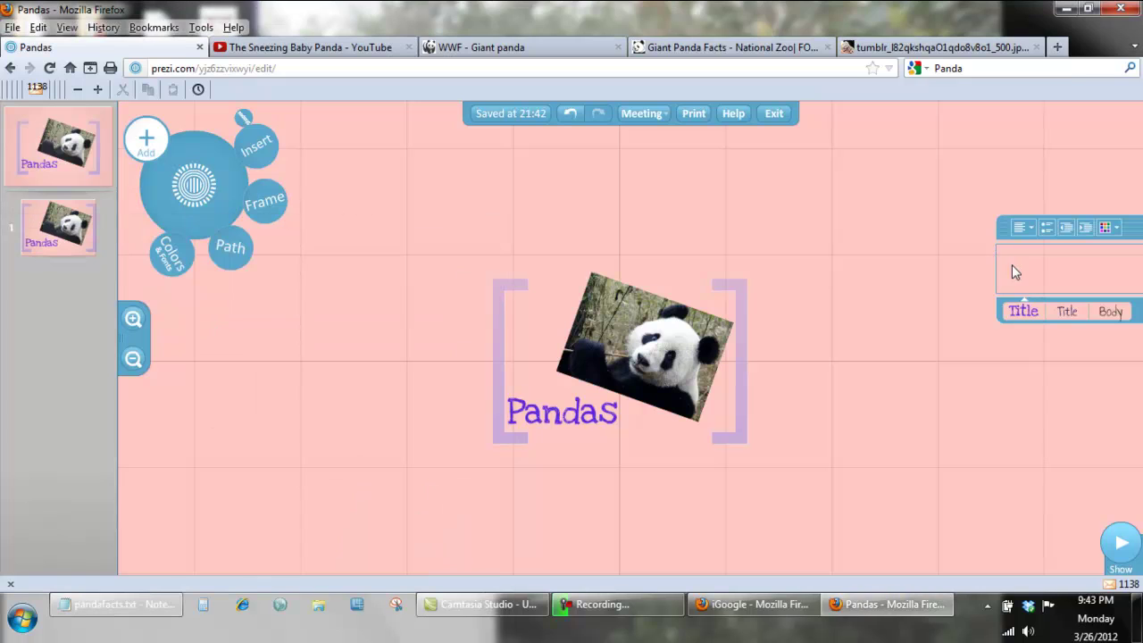
right_click(1015, 265)
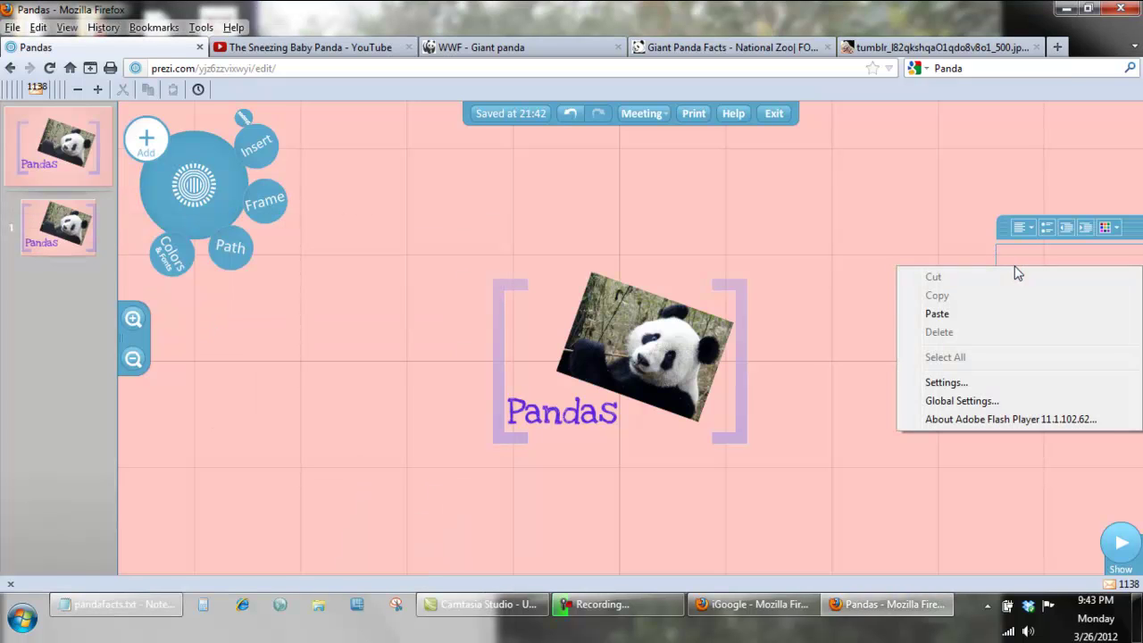
left_click(957, 317)
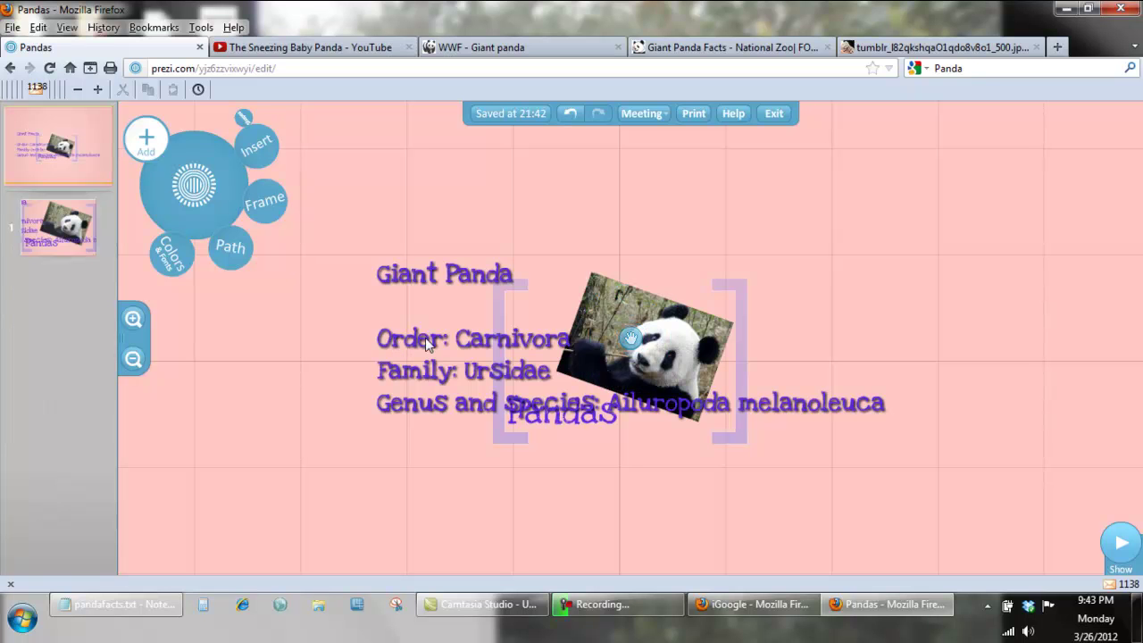
Move the Giant Panda text off the title picture to the empty canvas area on its upper right
left_click(631, 340)
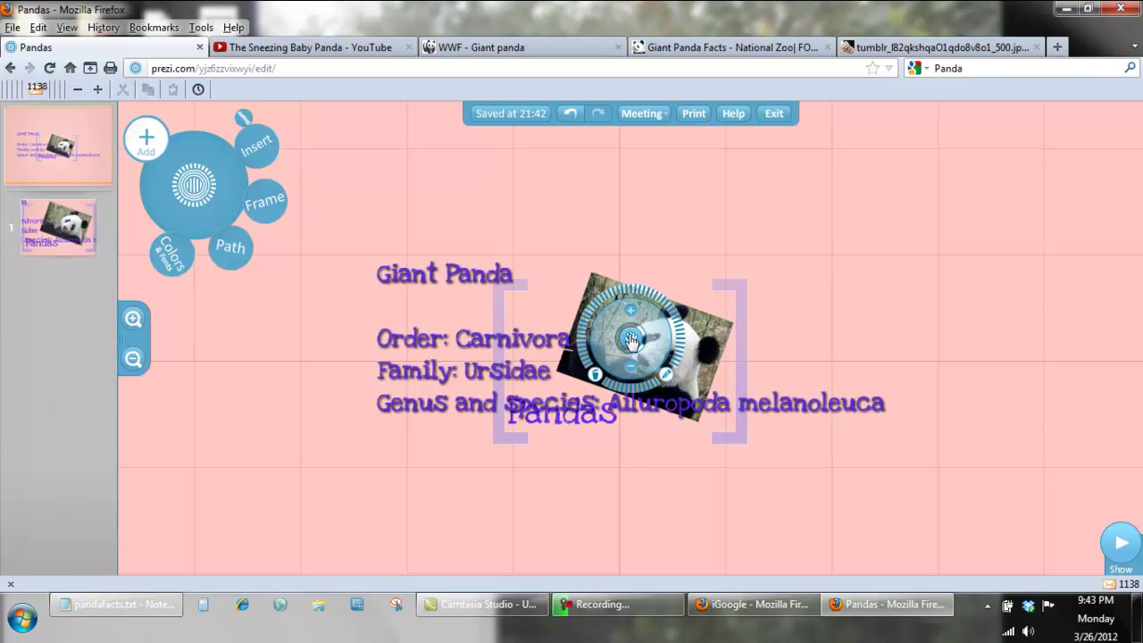
left_click_drag(631, 340, 1114, 218)
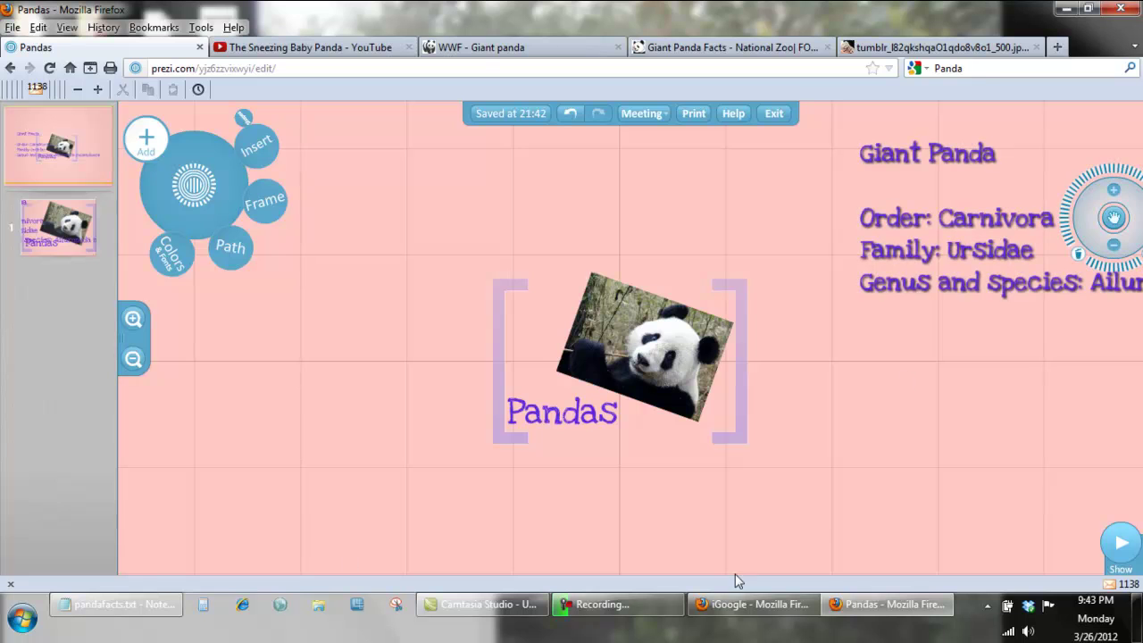
left_click(133, 358)
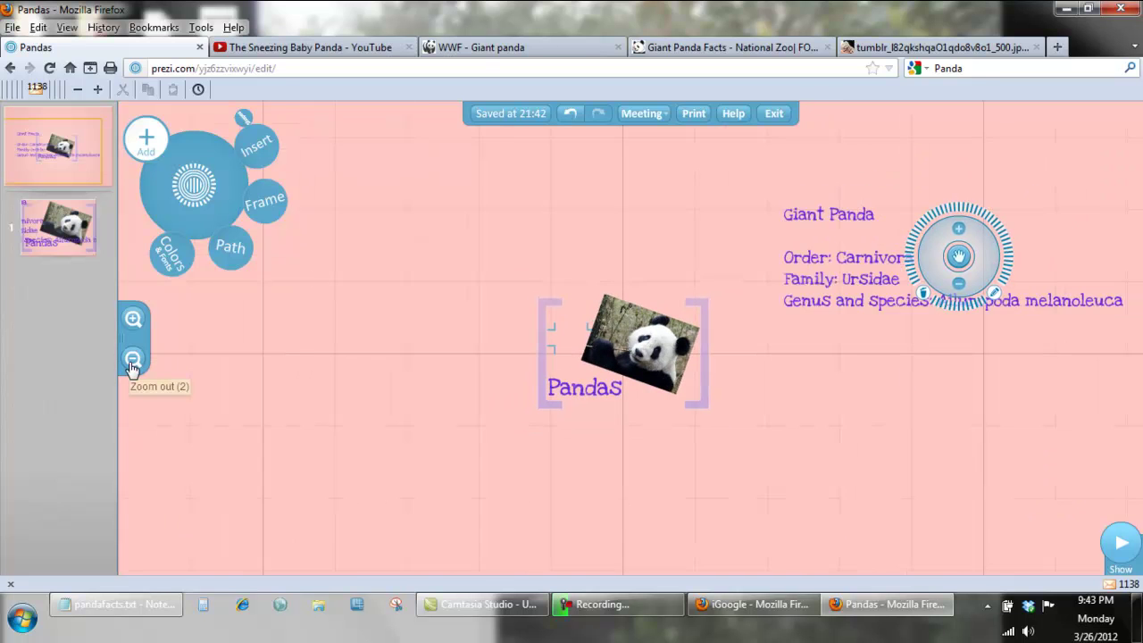
left_click_drag(954, 258, 1094, 264)
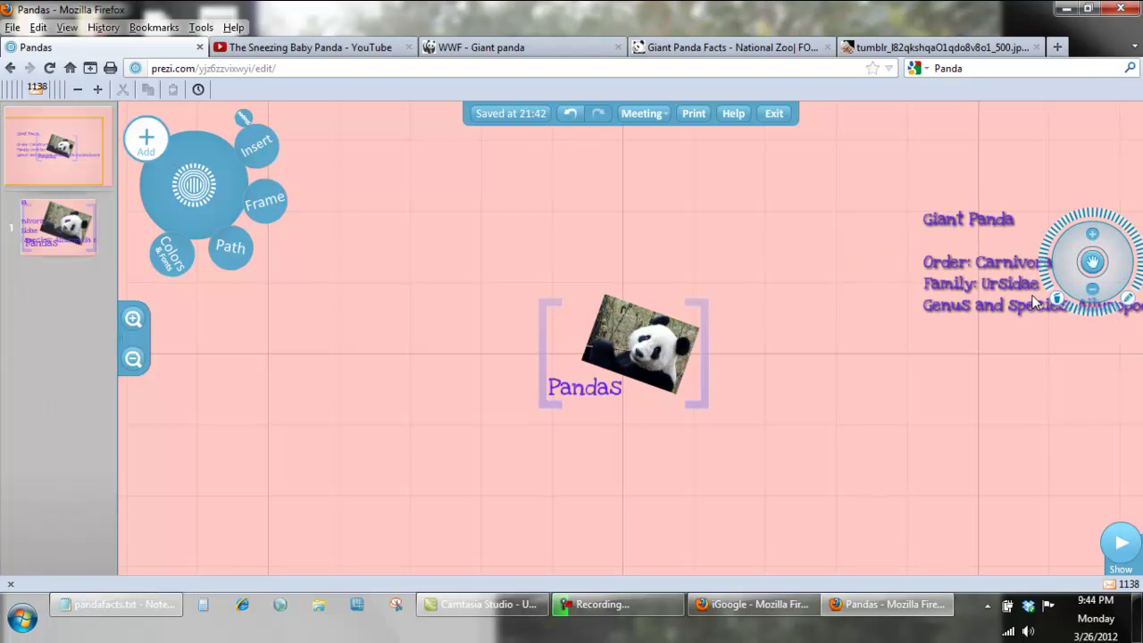
Apply the Body style to the Giant Panda text and remove the blank line beneath its first line
left_click(1131, 302)
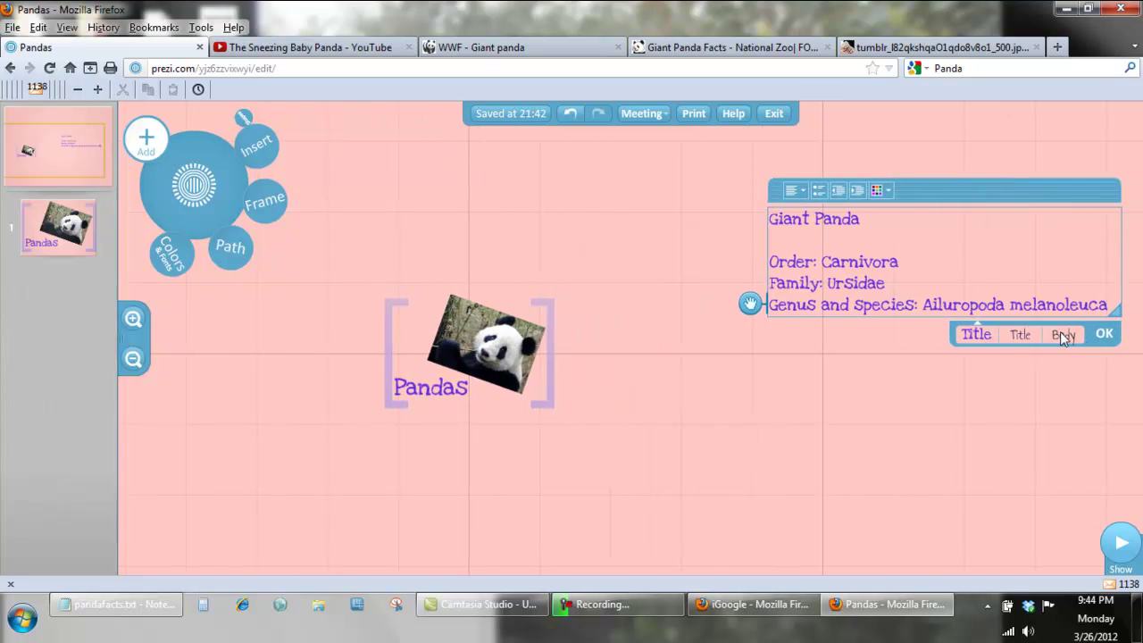
left_click(1060, 331)
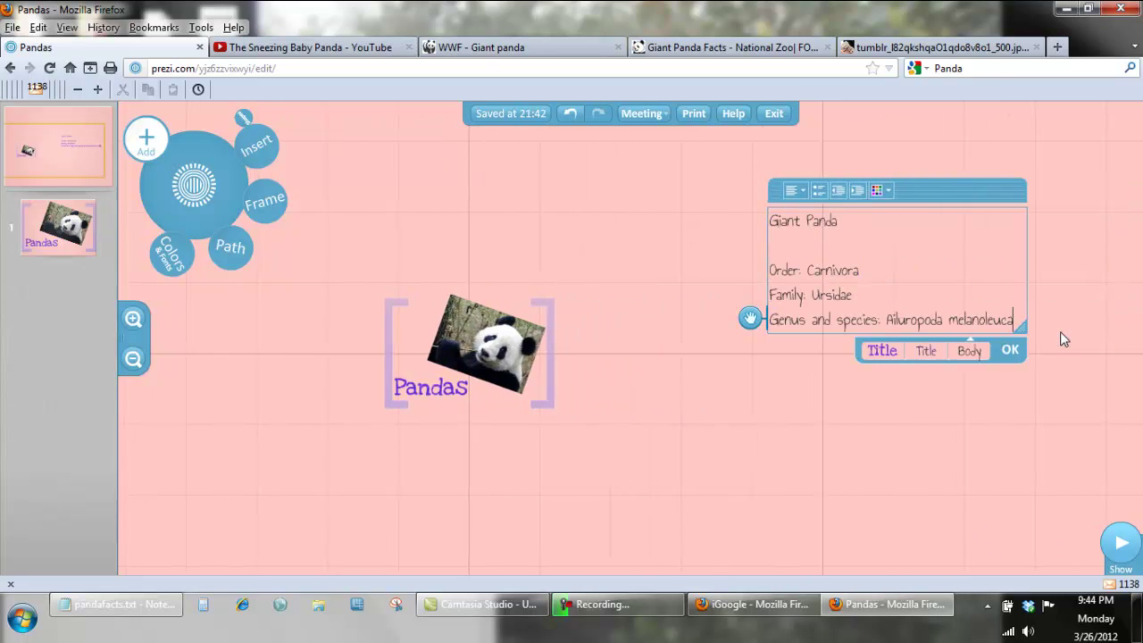
left_click(792, 248)
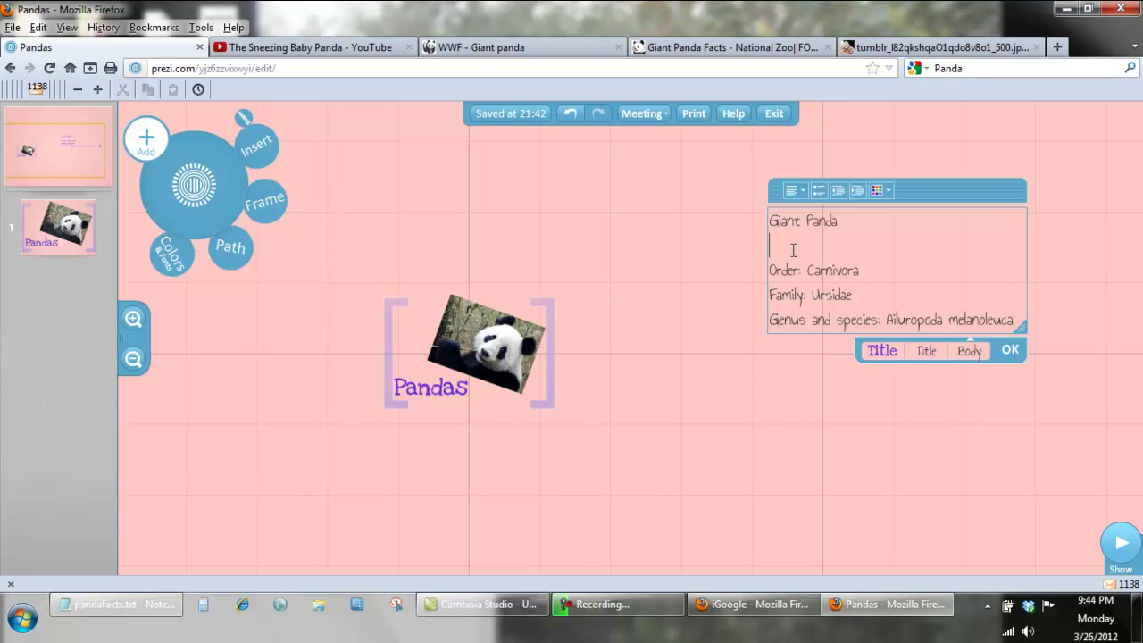
key("BackSpace")
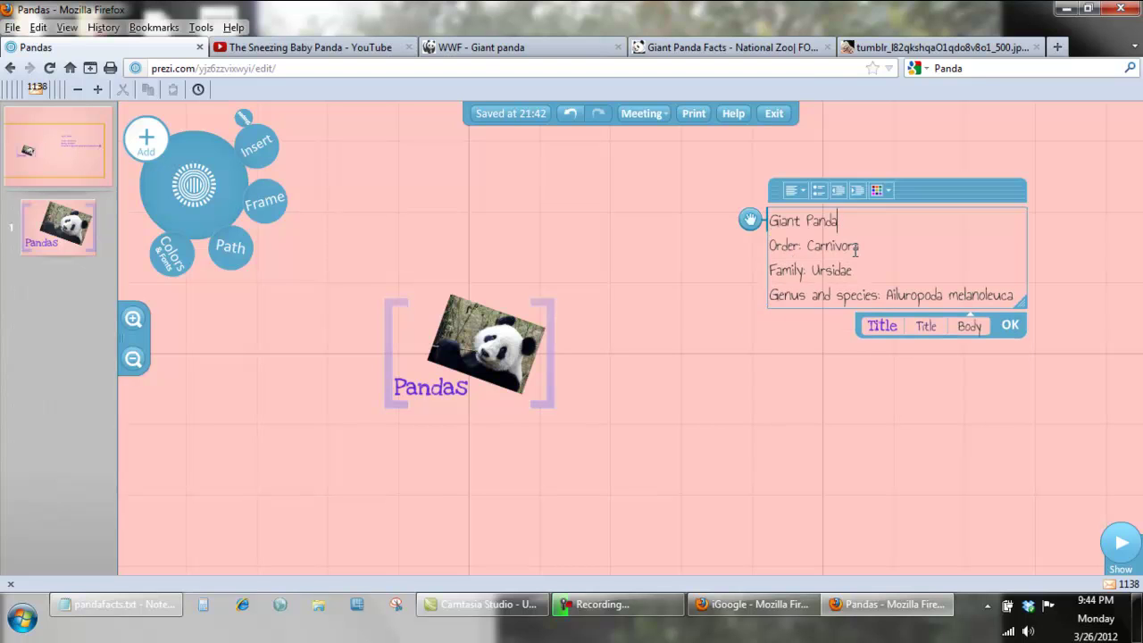
left_click_drag(1022, 305, 926, 203)
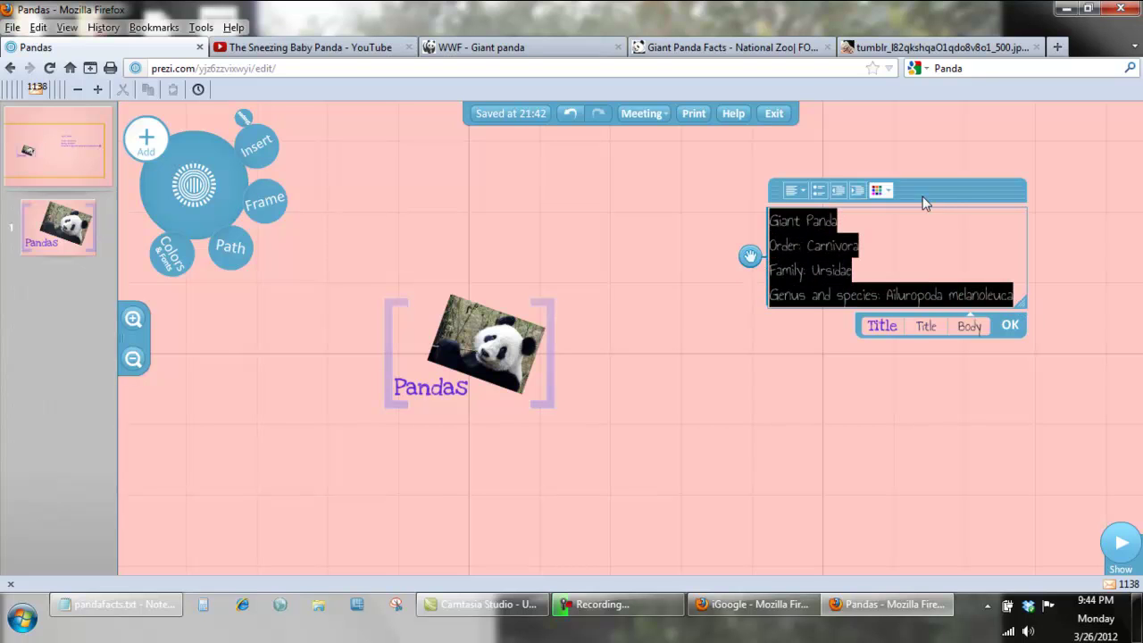
left_click(878, 190)
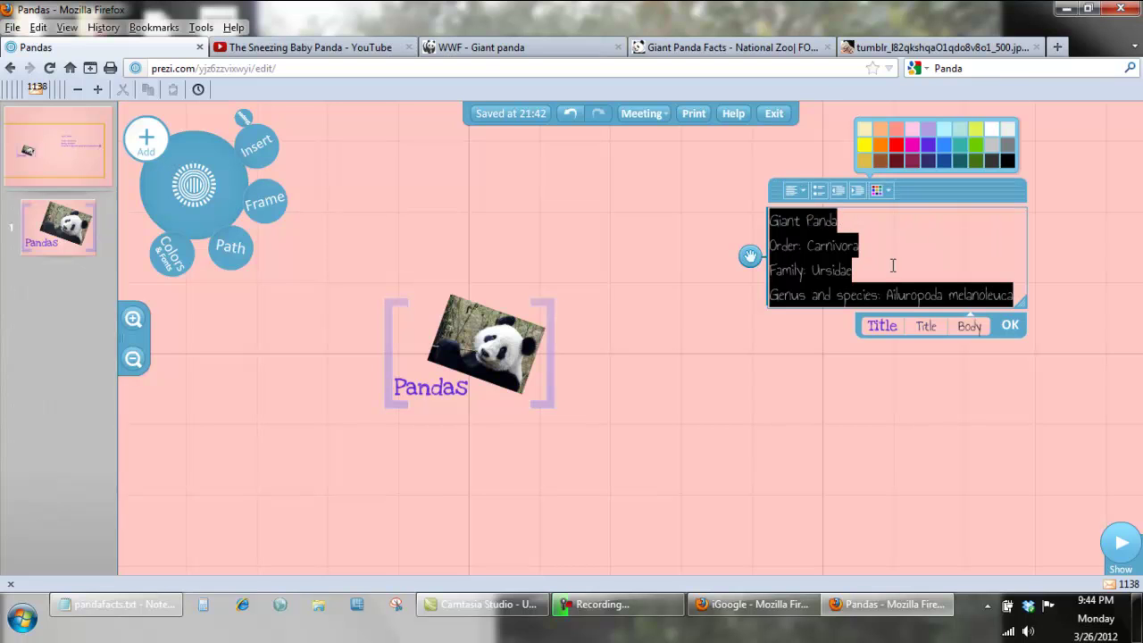
left_click(1013, 326)
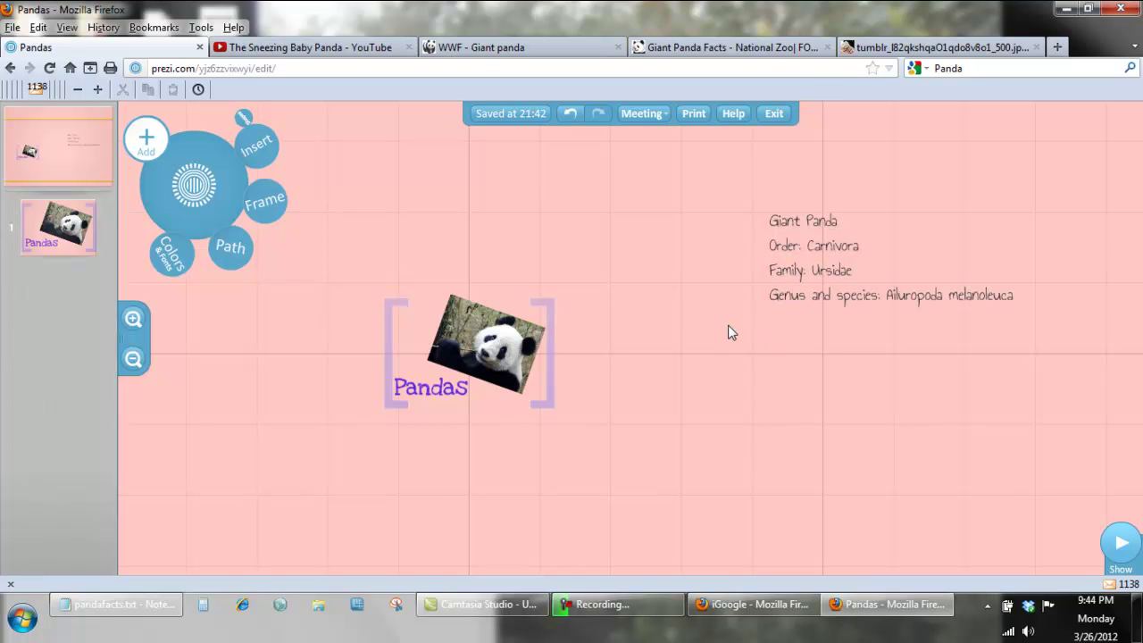
Draw a circle frame around the Giant Panda text and shift the frame slightly down and right with its text
left_click(268, 204)
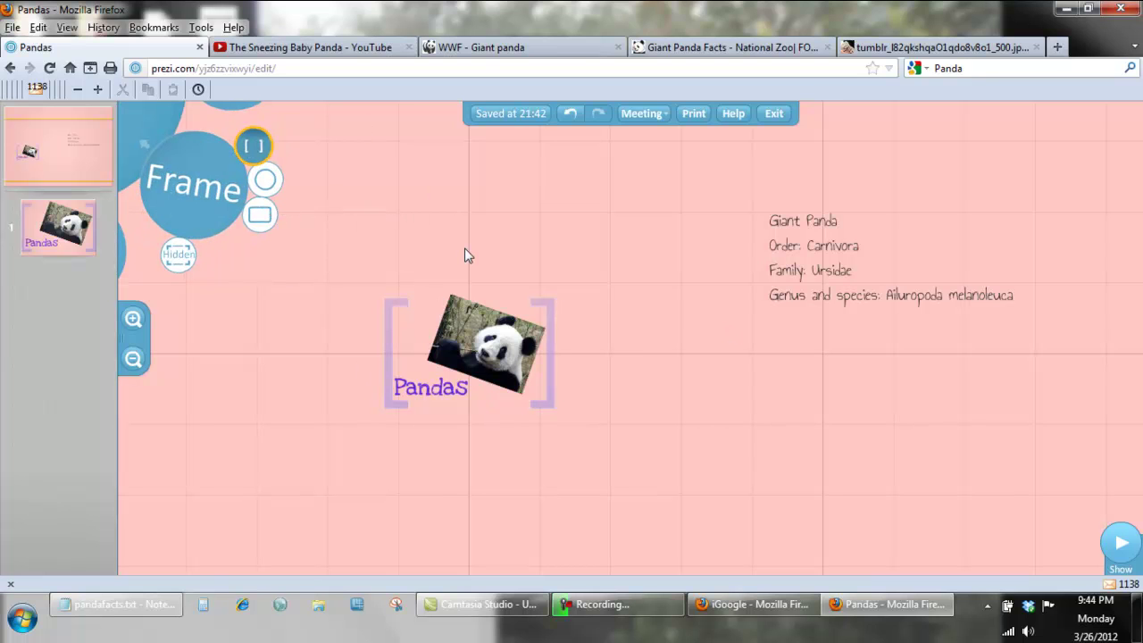
left_click(265, 179)
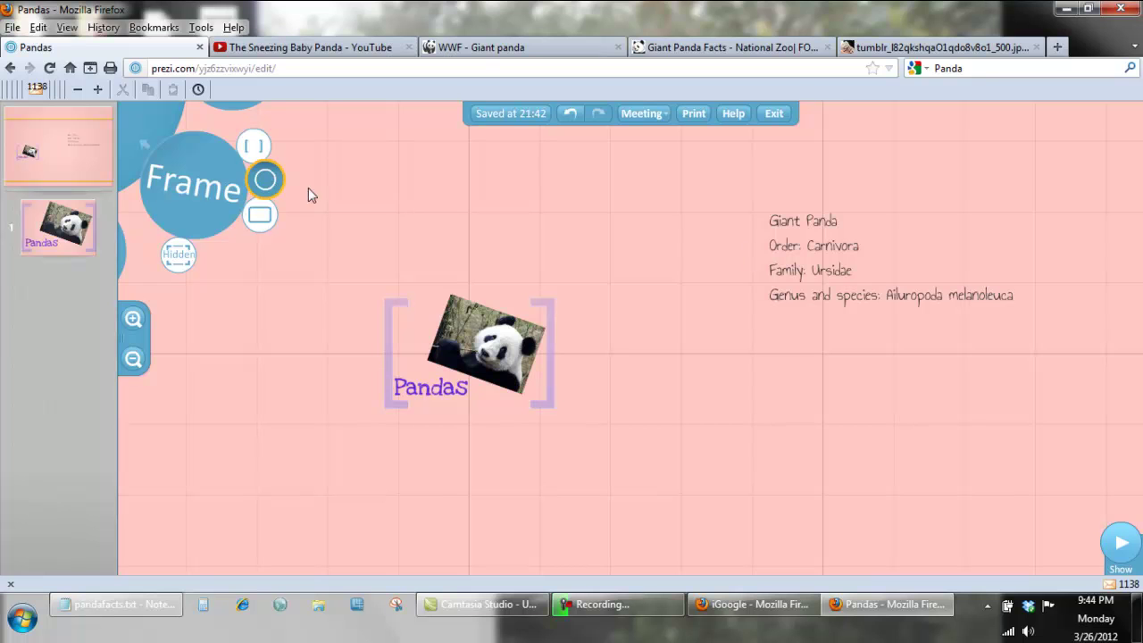
left_click_drag(721, 179, 947, 355)
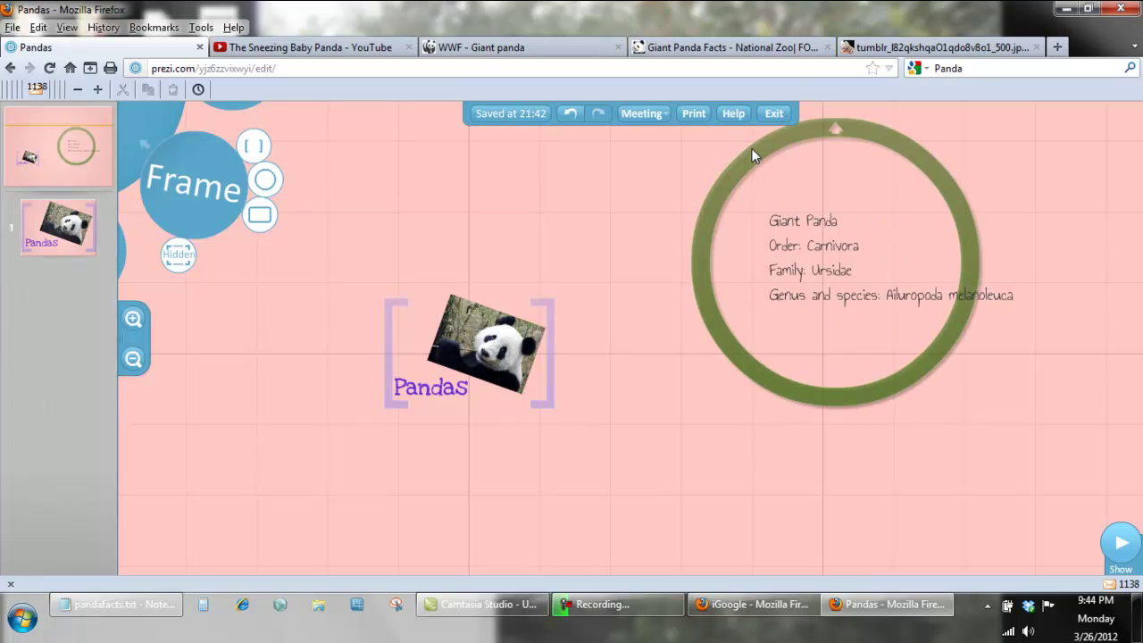
left_click_drag(753, 150, 785, 176)
Move the Giant Panda text left inside the circle, and enlarge the circle frame together with its text
left_click(925, 284)
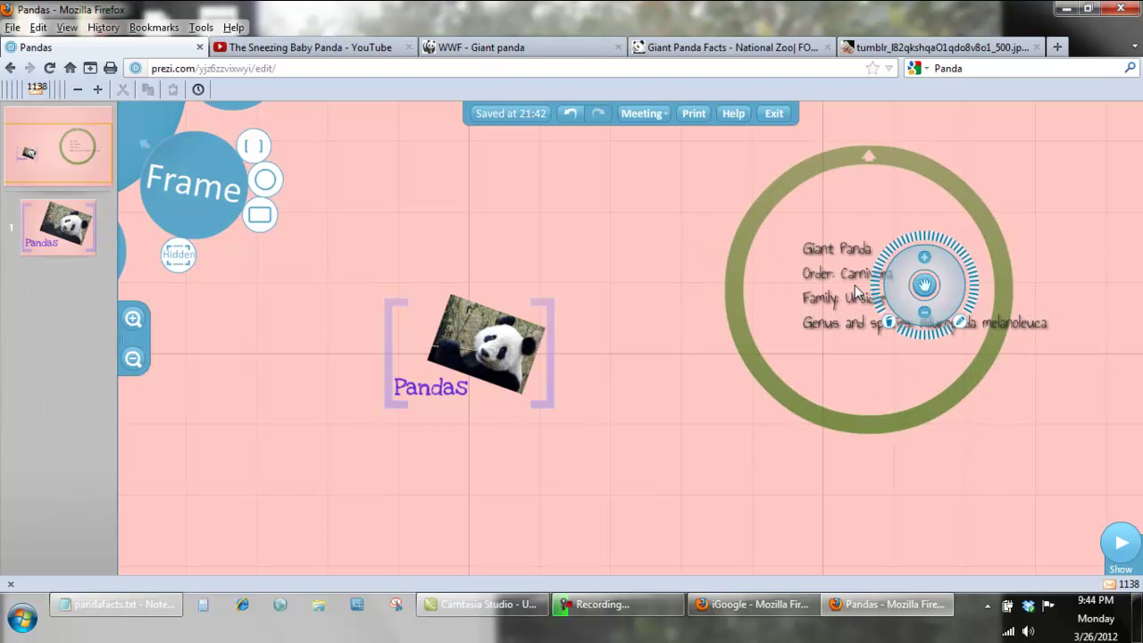
left_click_drag(922, 283, 886, 274)
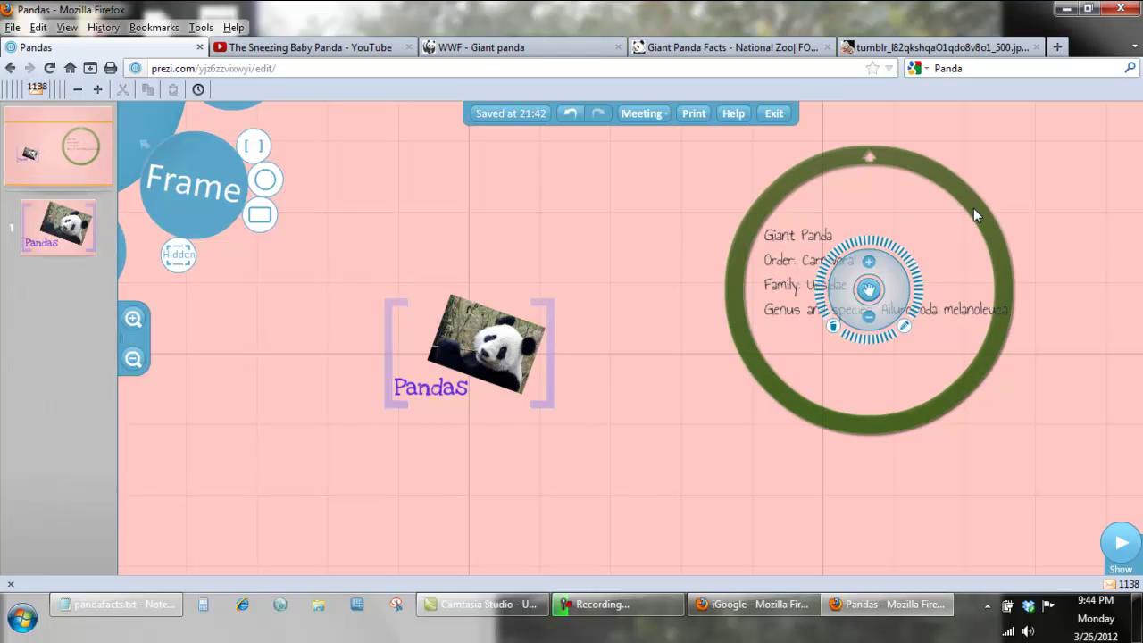
left_click(869, 261)
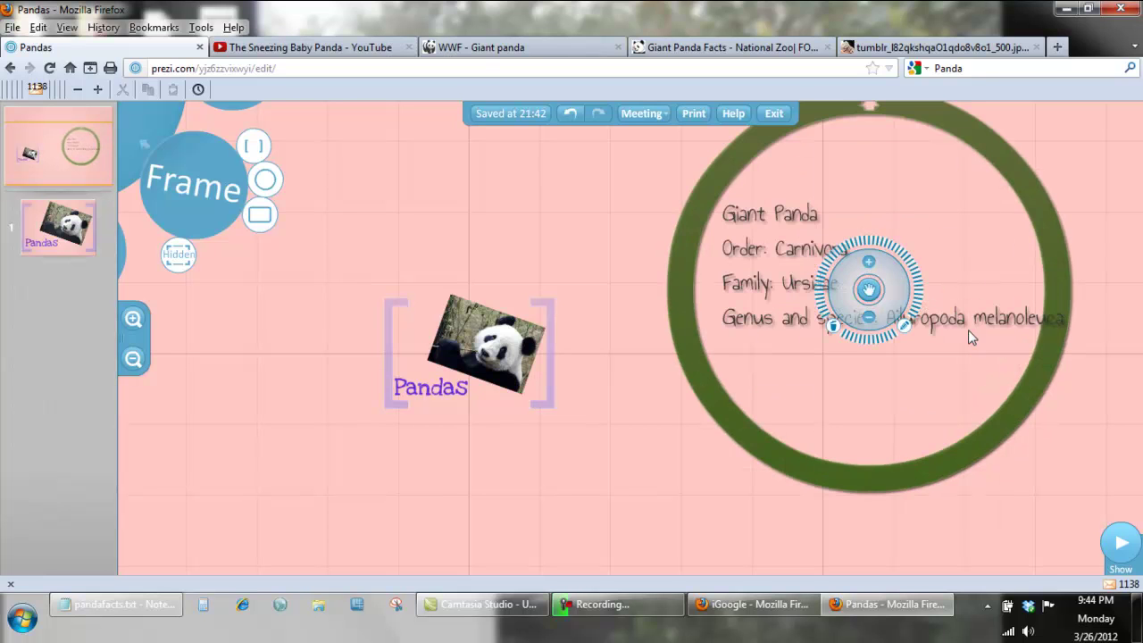
left_click_drag(868, 288, 879, 305)
Shrink the Giant Panda text and place it in the upper right part of the circle frame
left_click(754, 306)
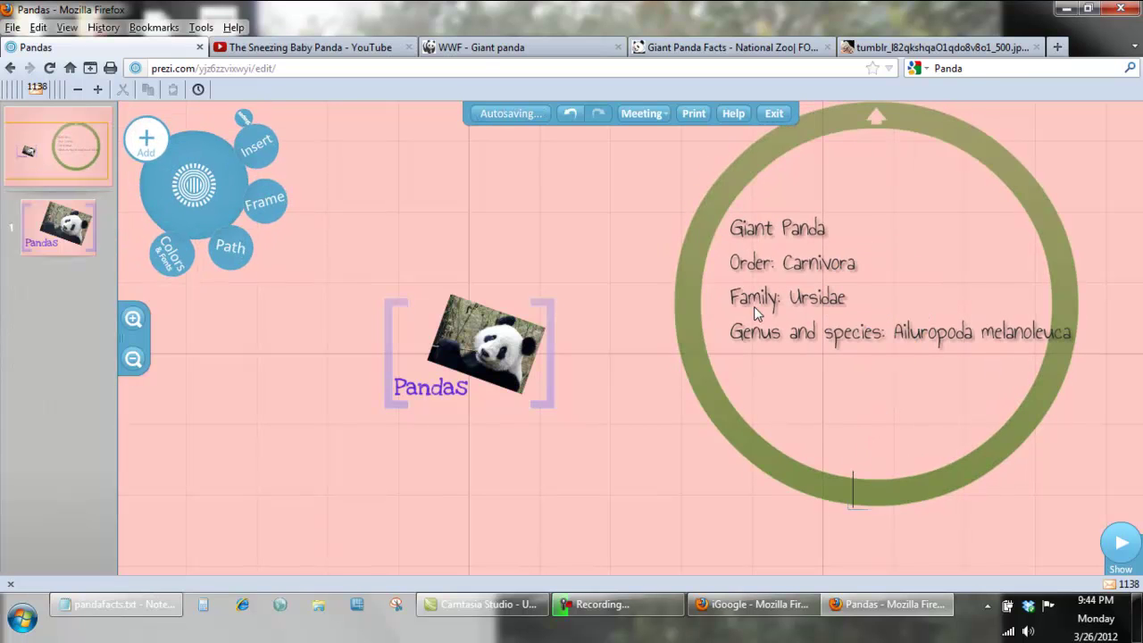
left_click_drag(902, 278, 876, 286)
left_click(875, 316)
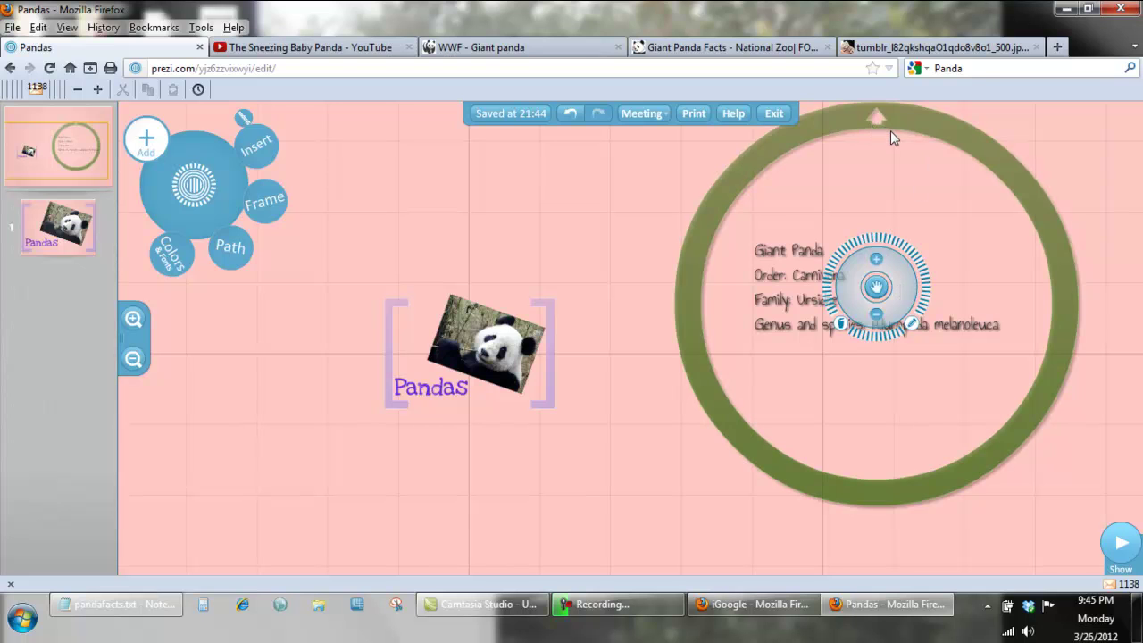
left_click_drag(875, 288, 930, 257)
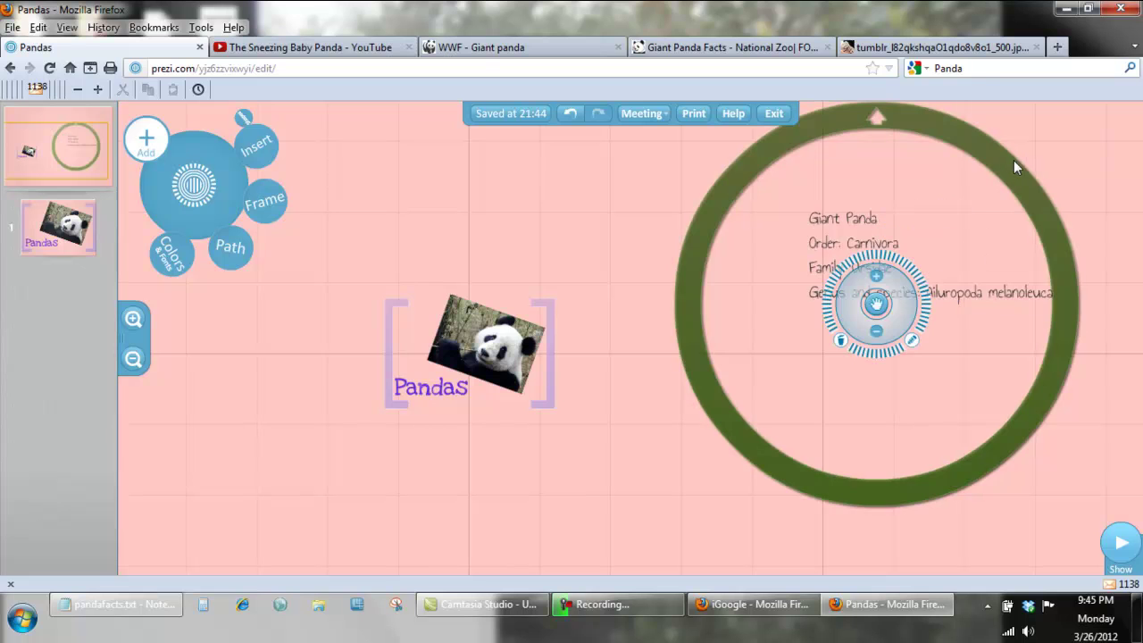
Move the circle frame up and right with its text, and resize the circle to fit around the text
left_click(922, 274)
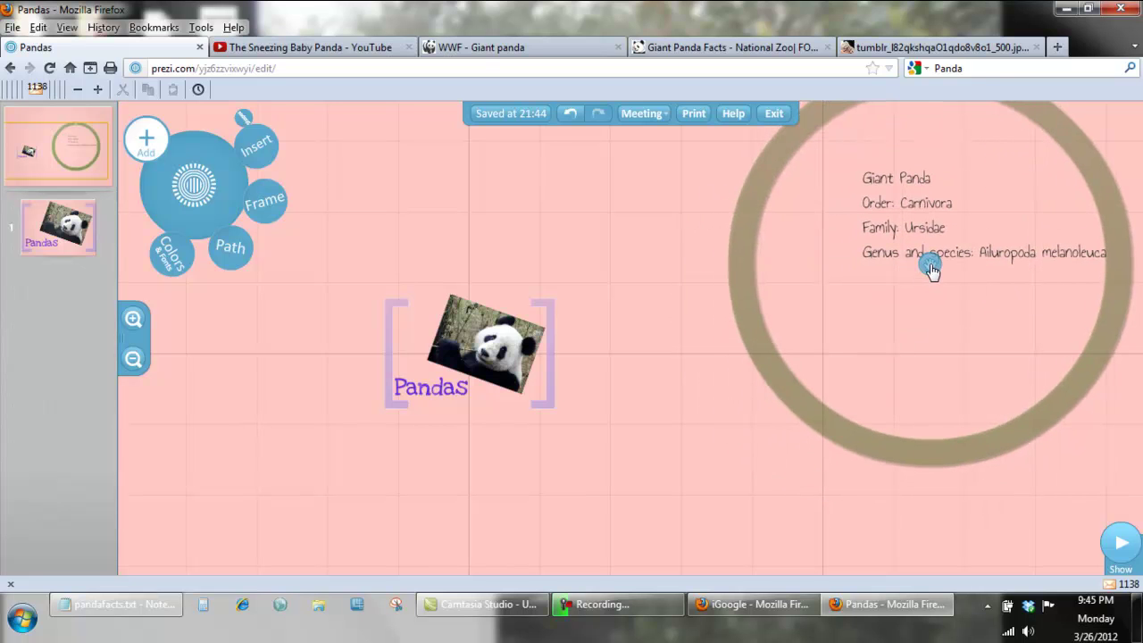
left_click_drag(730, 263, 770, 263)
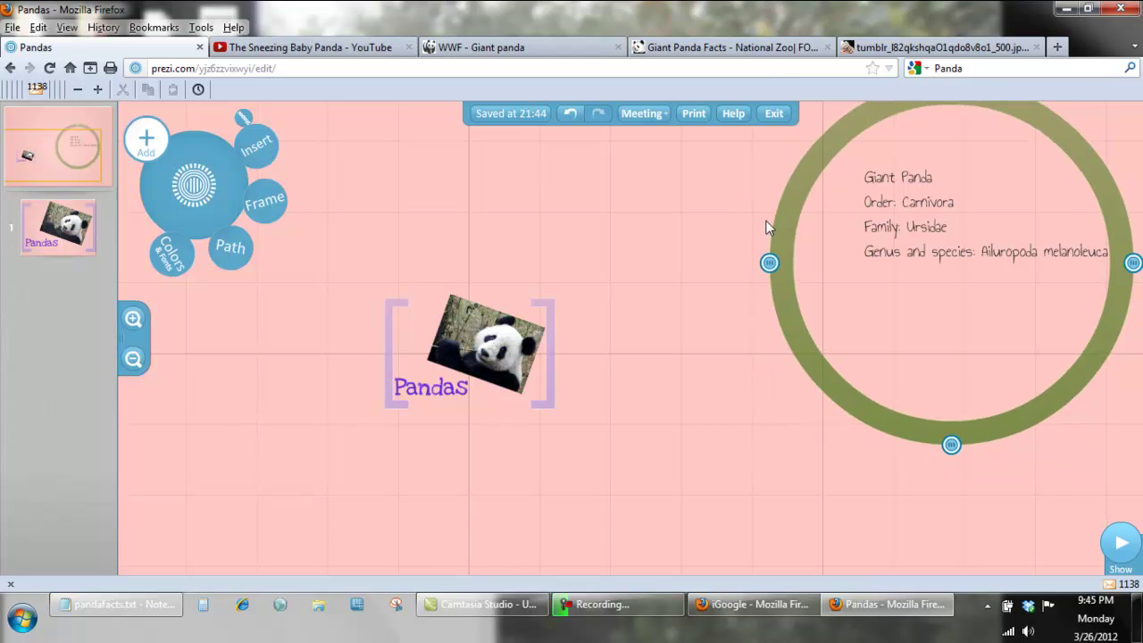
left_click_drag(952, 444, 953, 387)
left_click_drag(1105, 234, 1140, 234)
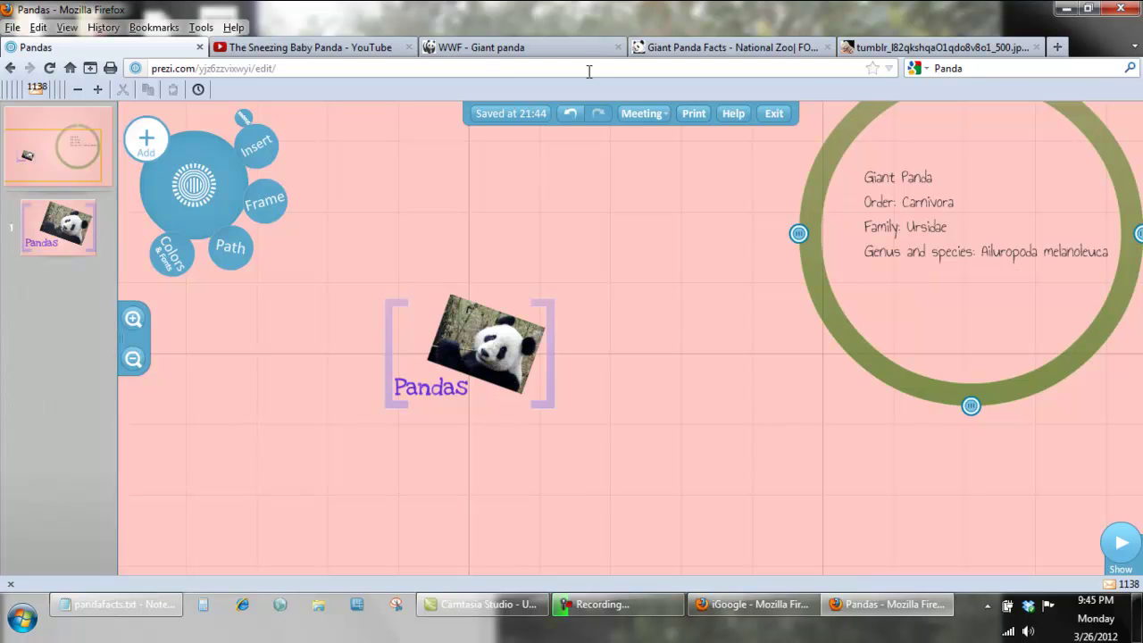
Draw an arrow shape from beside the Pandas title frame up toward the circle frame
left_click(256, 143)
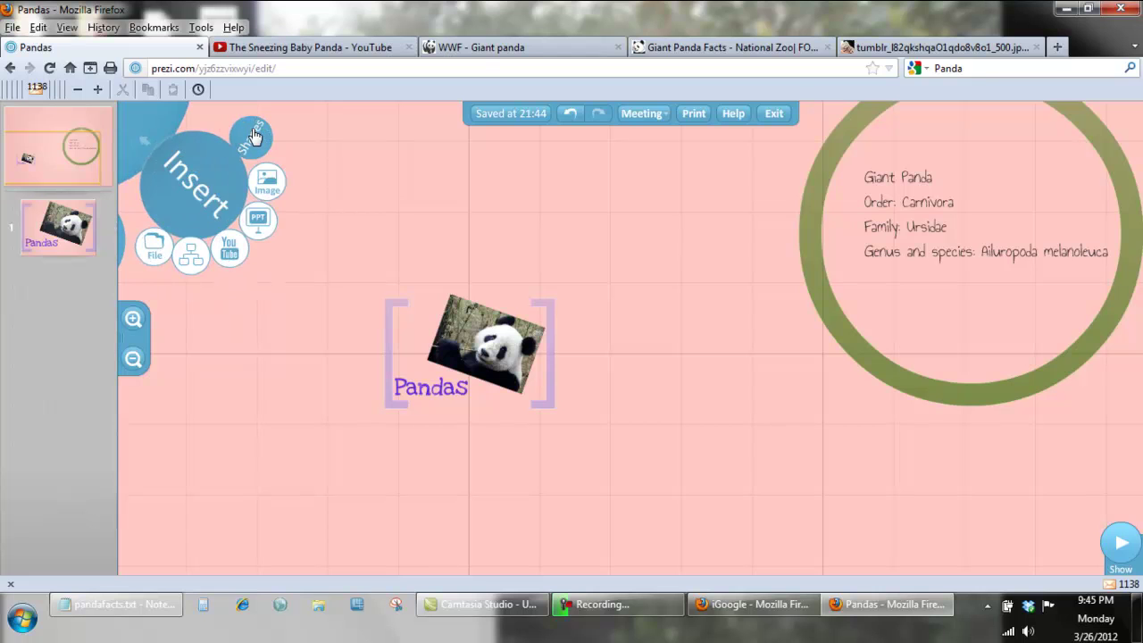
left_click(251, 134)
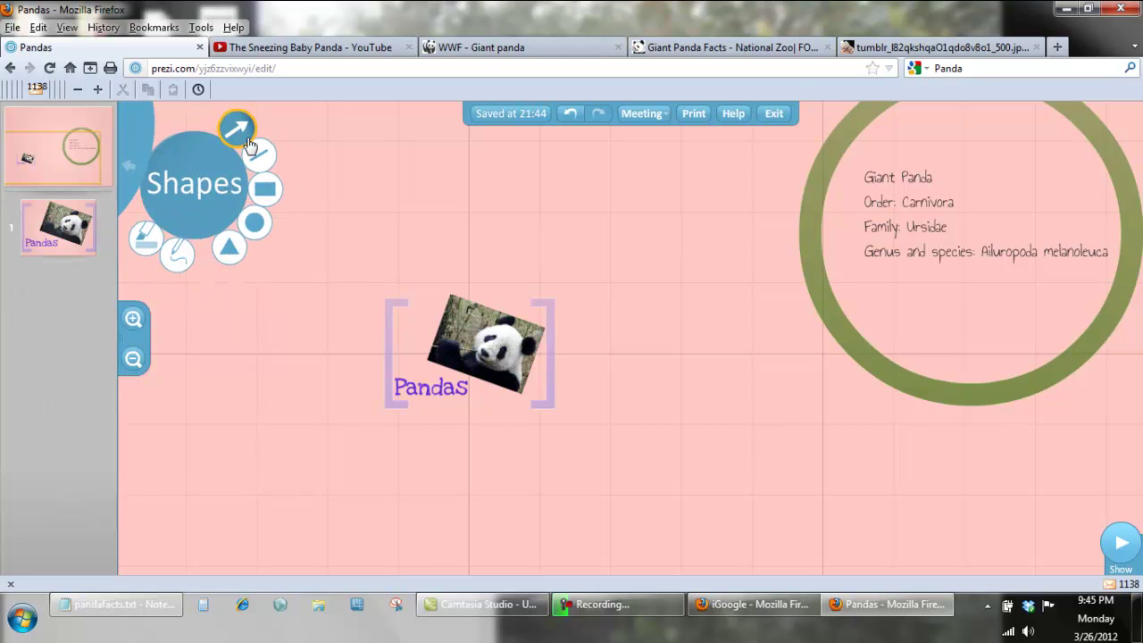
left_click(232, 134)
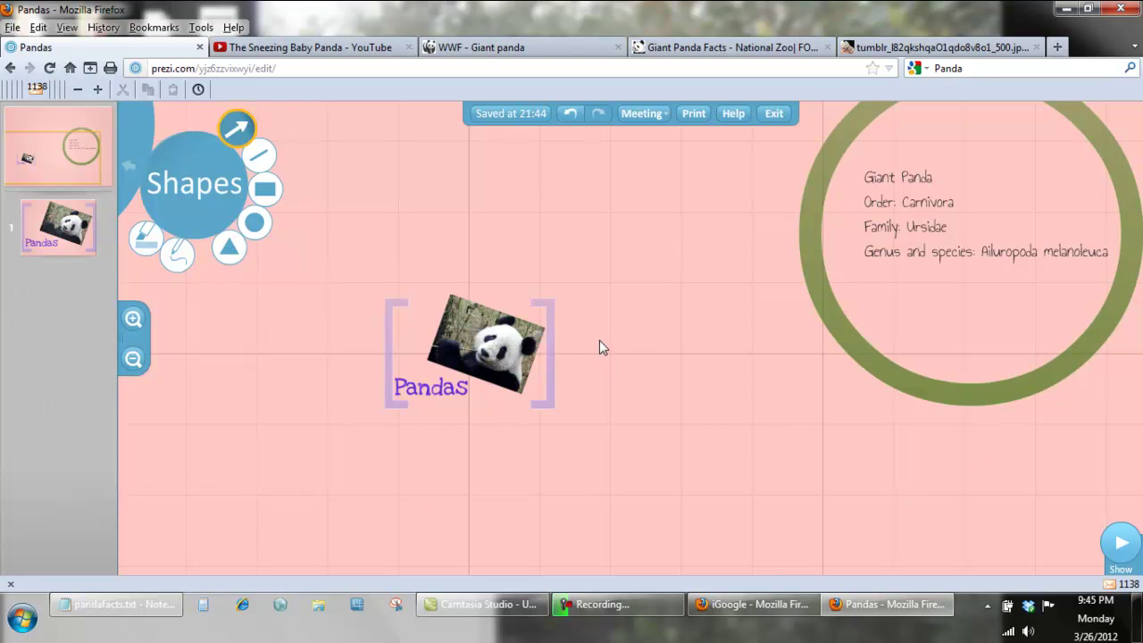
mouse_move(599, 340)
left_mouse_down()
mouse_move(714, 316)
mouse_move(745, 288)
left_mouse_up()
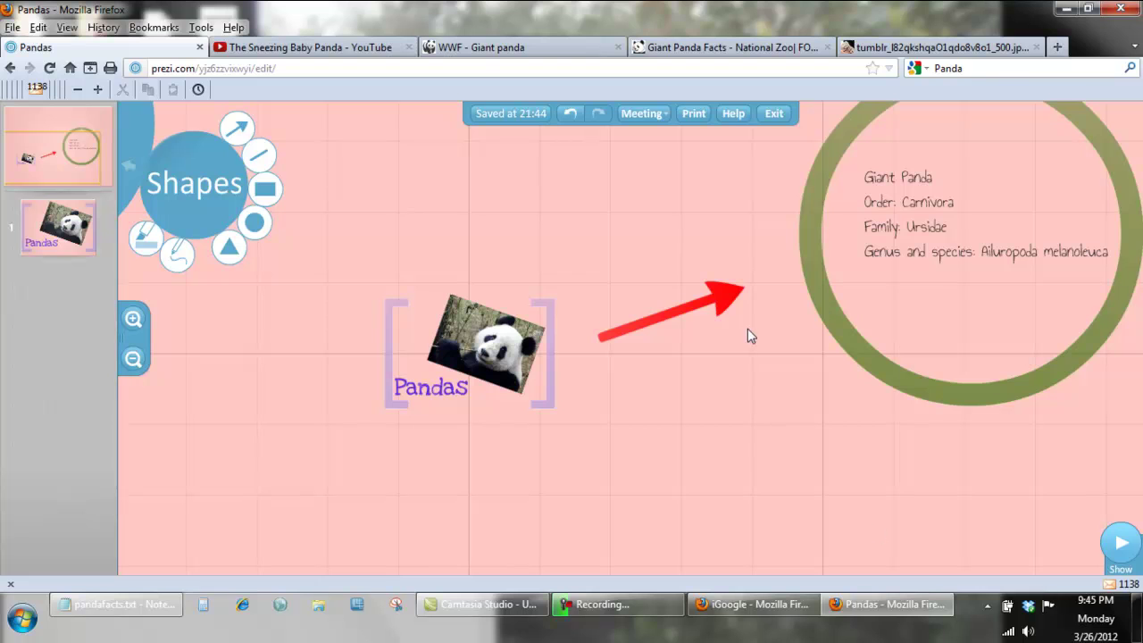
Bend the arrow into an upward curve and move its tail lower, beside the Pandas title frame
left_click(668, 314)
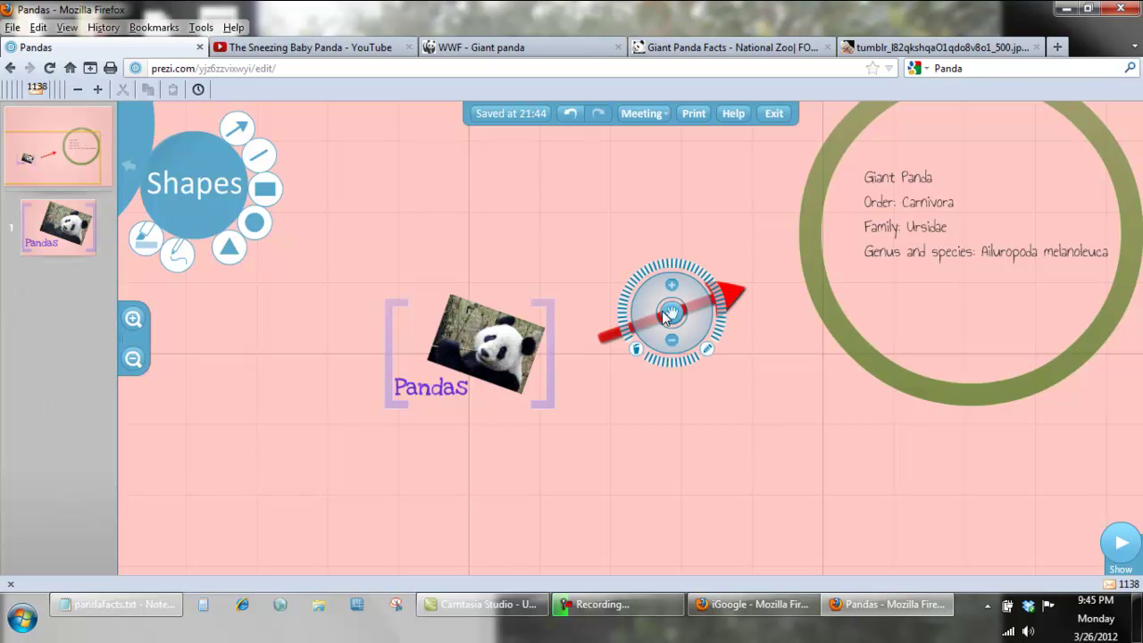
left_click(706, 350)
left_click_drag(668, 319, 658, 230)
left_click_drag(589, 307, 601, 373)
Try the purple and green styles on the curved arrow, and return it to the red style
left_click(722, 409)
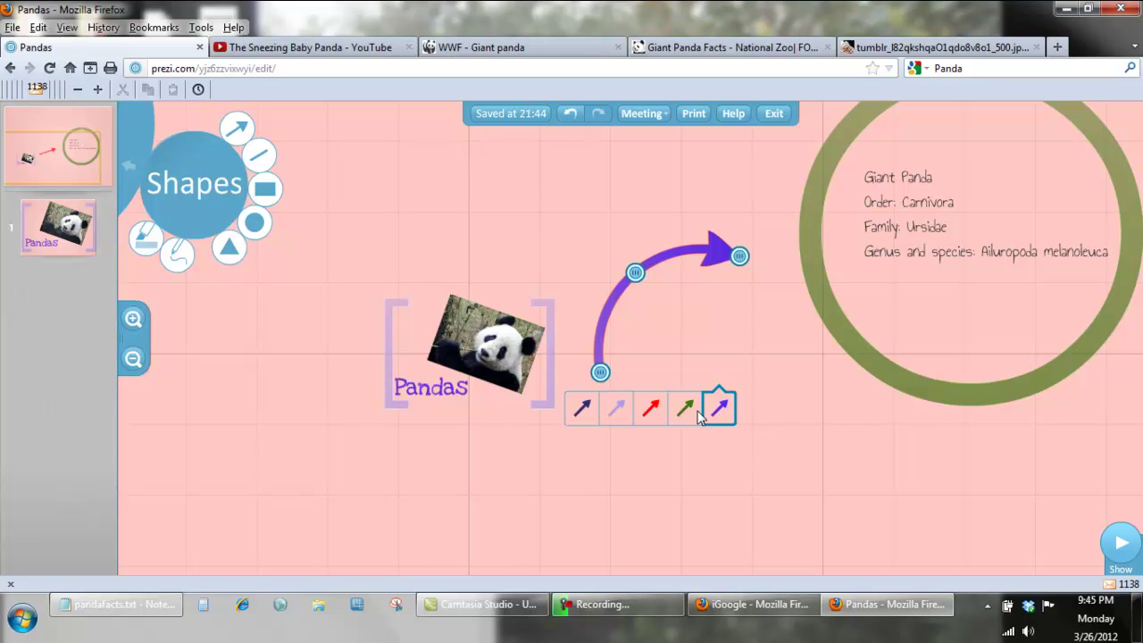
left_click(687, 413)
left_click(648, 417)
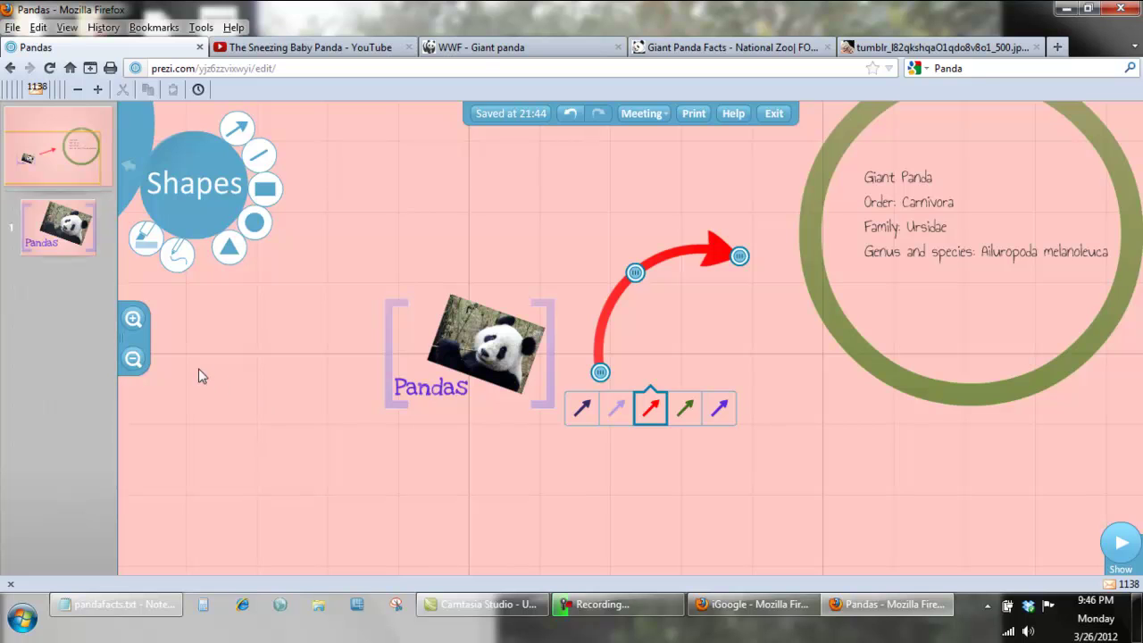
Draw two roughly parallel, slightly curved freehand lines below the circle frame
left_click(132, 366)
left_click_drag(458, 543, 378, 331)
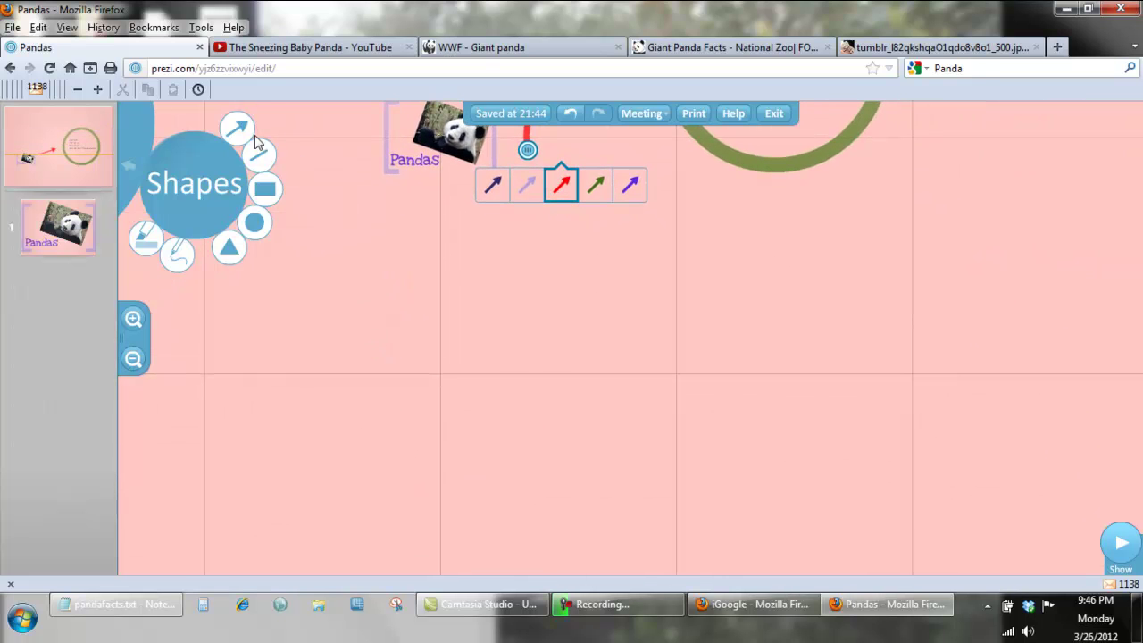
left_click(234, 249)
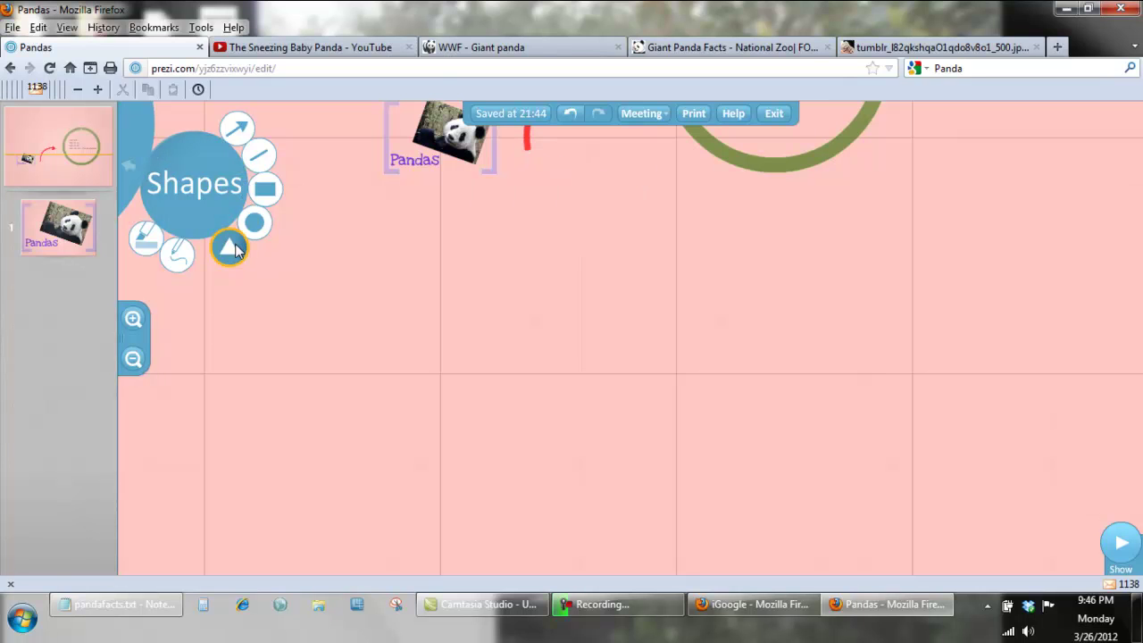
left_click(179, 254)
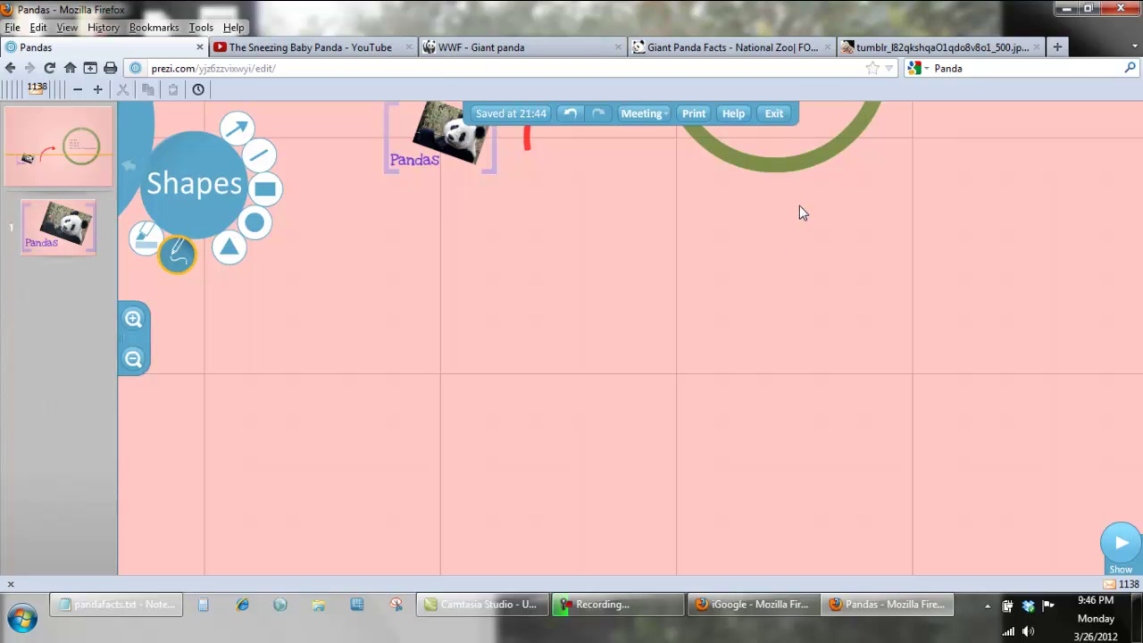
mouse_move(804, 231)
left_mouse_down()
mouse_move(805, 293)
mouse_move(786, 323)
left_mouse_up()
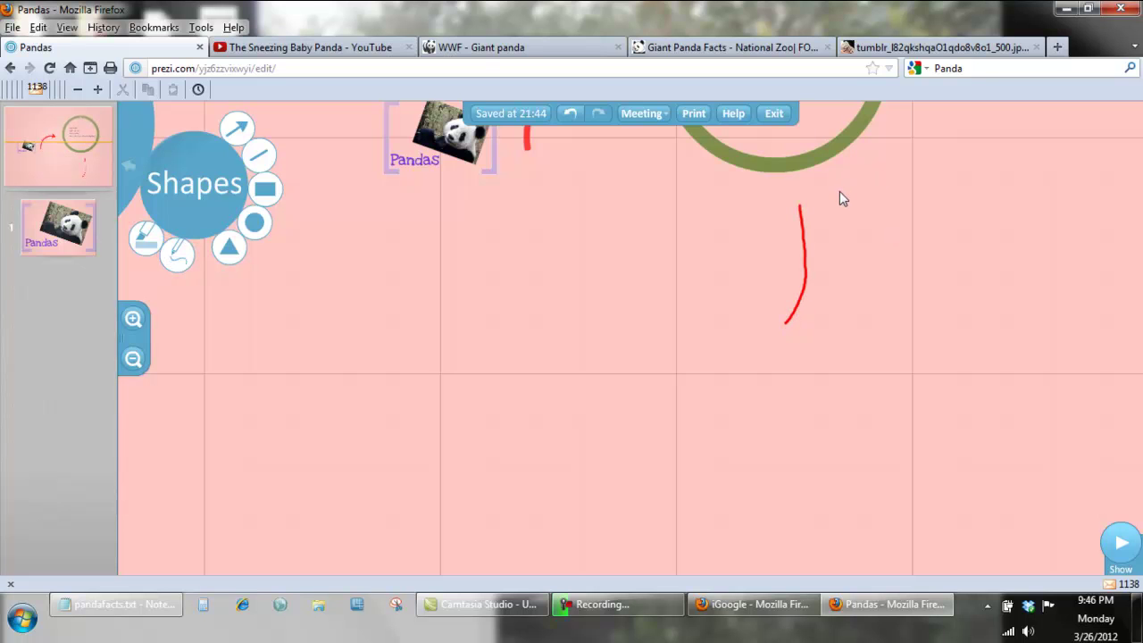
left_click_drag(829, 188, 836, 236)
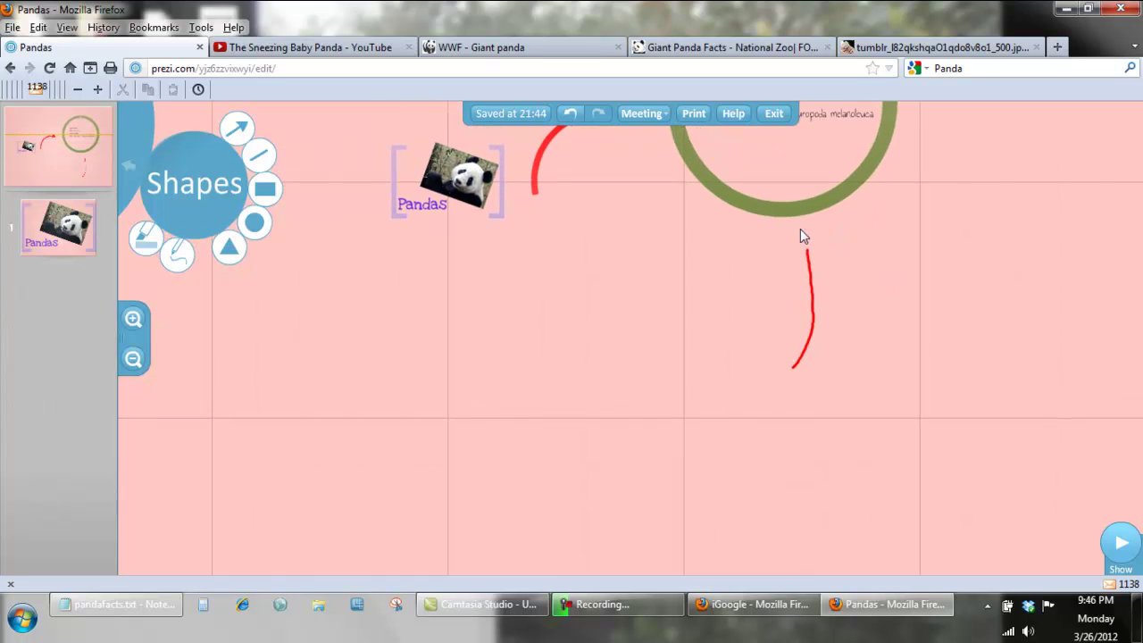
left_click(178, 255)
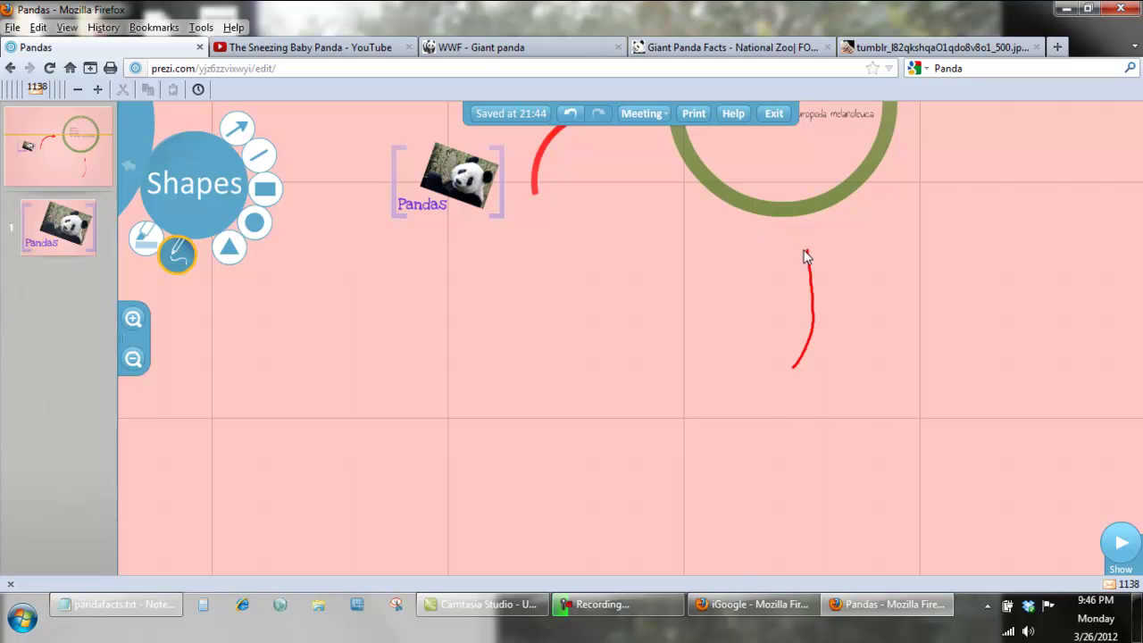
left_click_drag(826, 244, 821, 375)
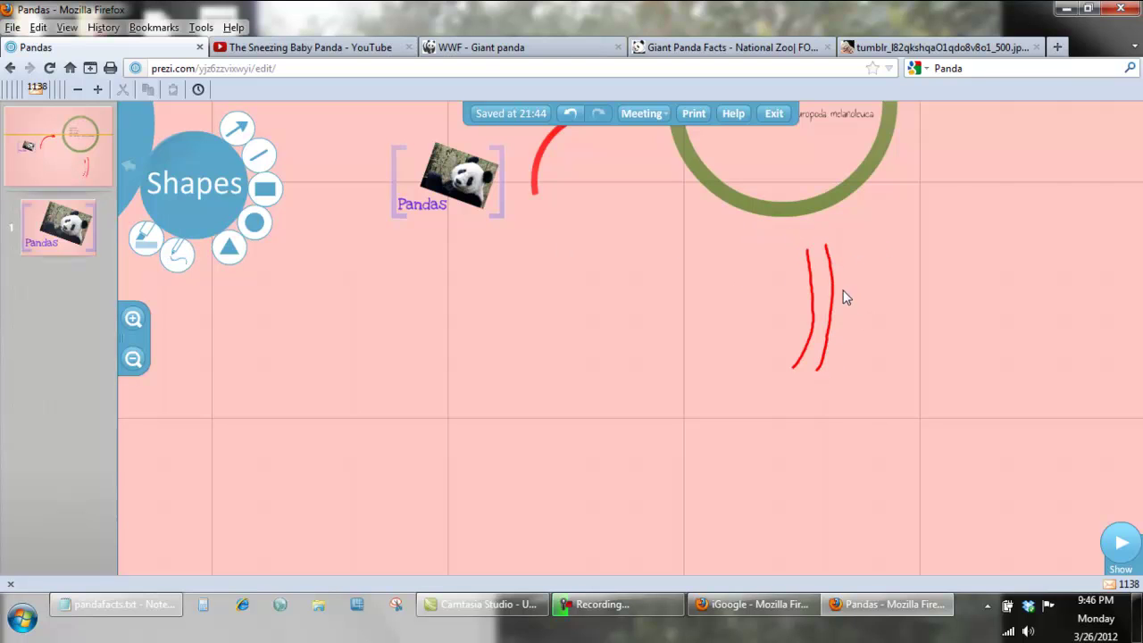
Enlarge the right-hand freehand line and rotate both lines clockwise so they slant down to the left
left_click(834, 304)
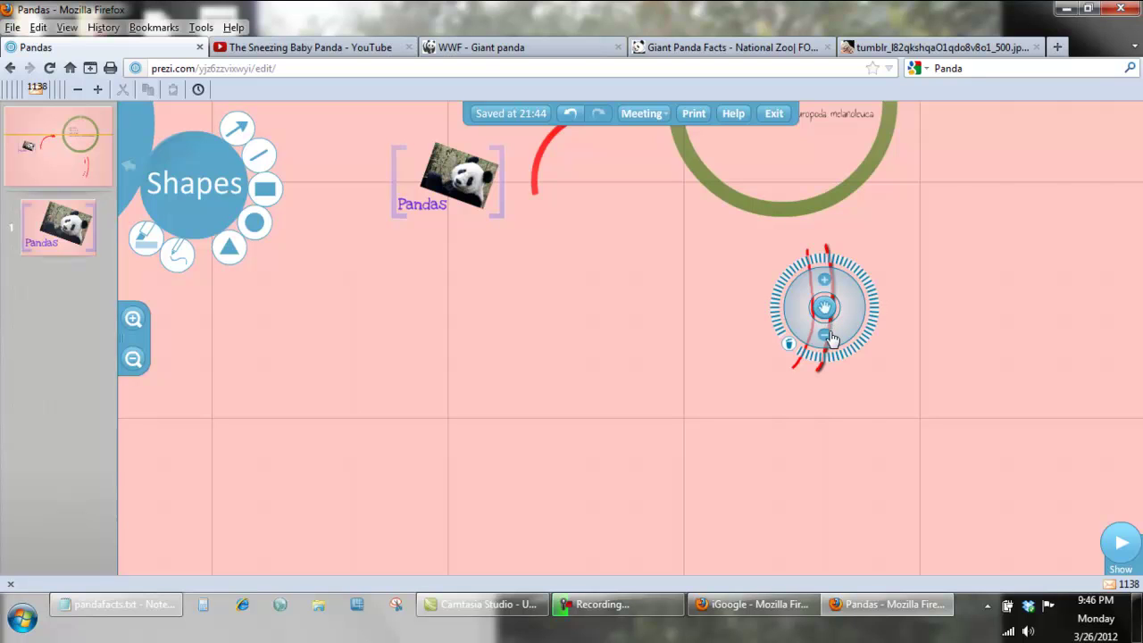
left_click(824, 282)
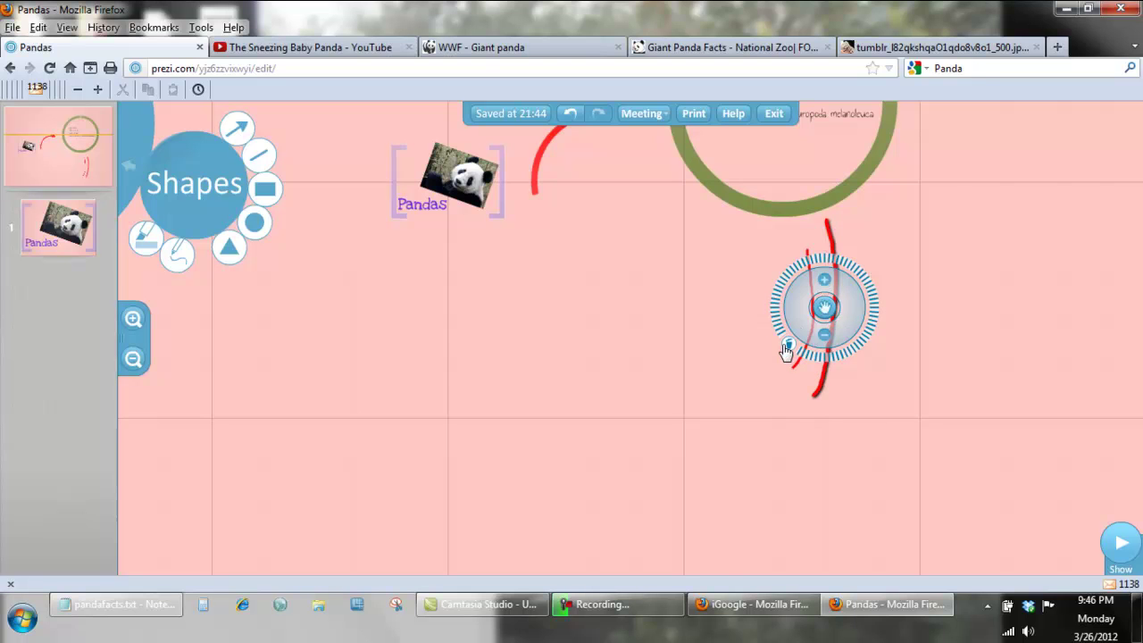
mouse_move(827, 361)
left_mouse_down()
mouse_move(827, 375)
mouse_move(740, 357)
mouse_move(735, 337)
mouse_move(755, 283)
mouse_move(795, 238)
mouse_move(776, 258)
mouse_move(804, 302)
left_mouse_up()
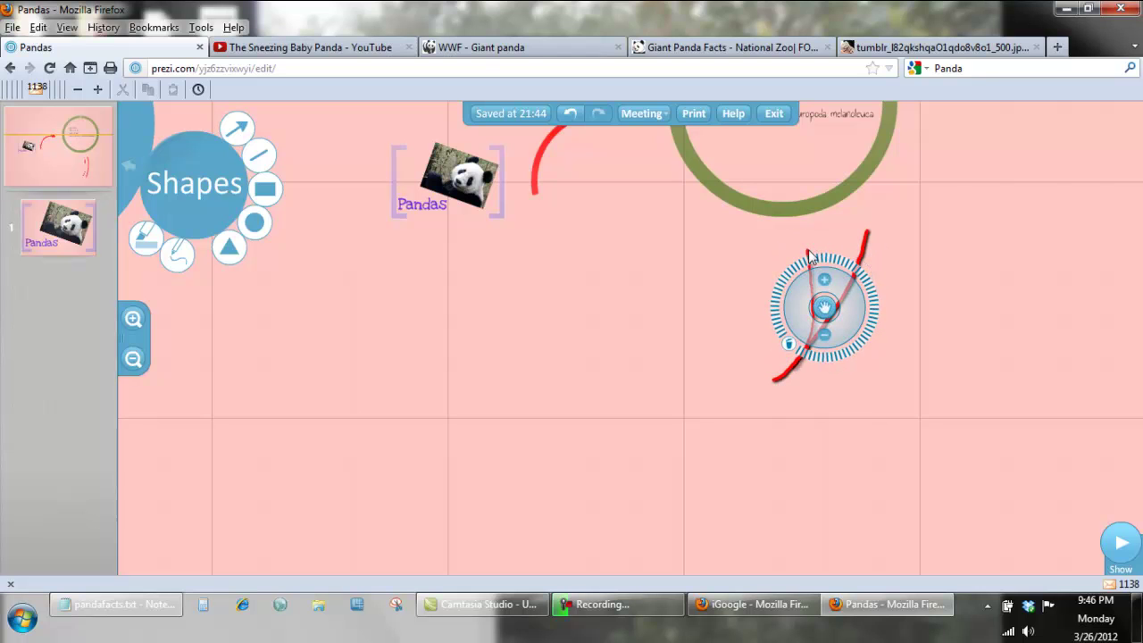
left_click_drag(844, 281, 839, 348)
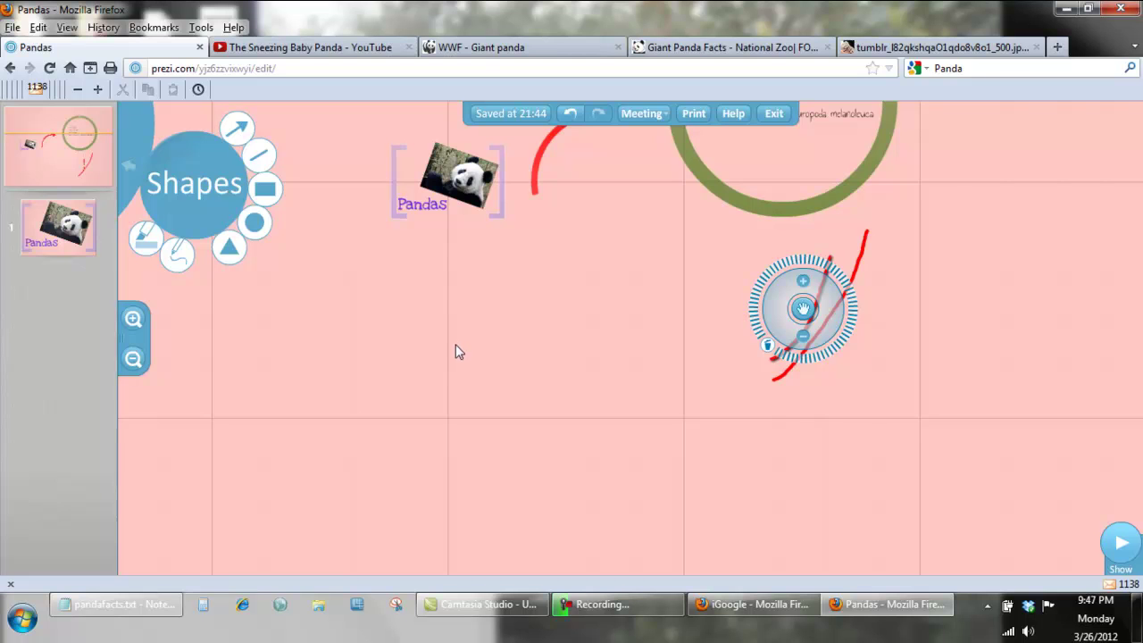
Copy the share link of the Sneezing Baby Panda video on YouTube and return to the Pandas prezi
left_click(318, 49)
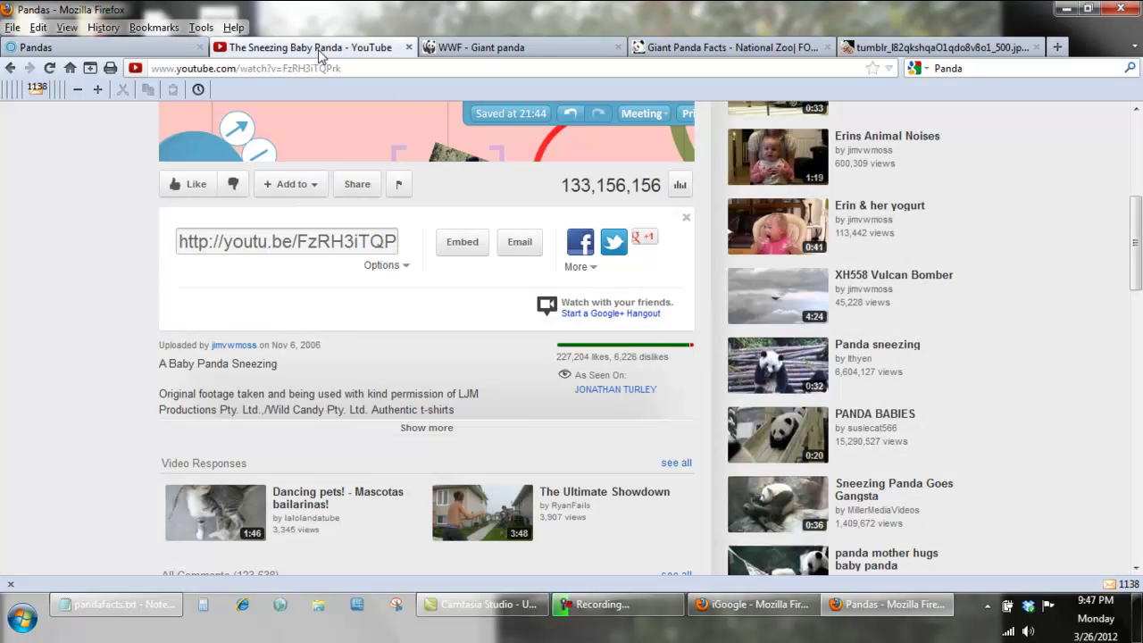
left_click(268, 243)
right_click(272, 246)
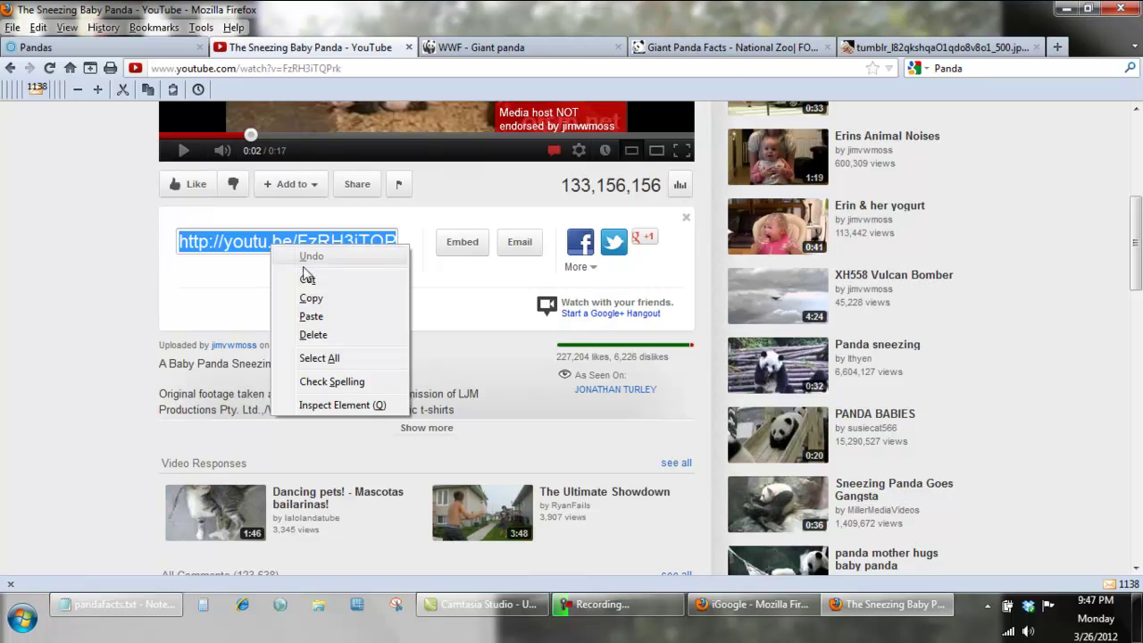
left_click(311, 300)
left_click(101, 51)
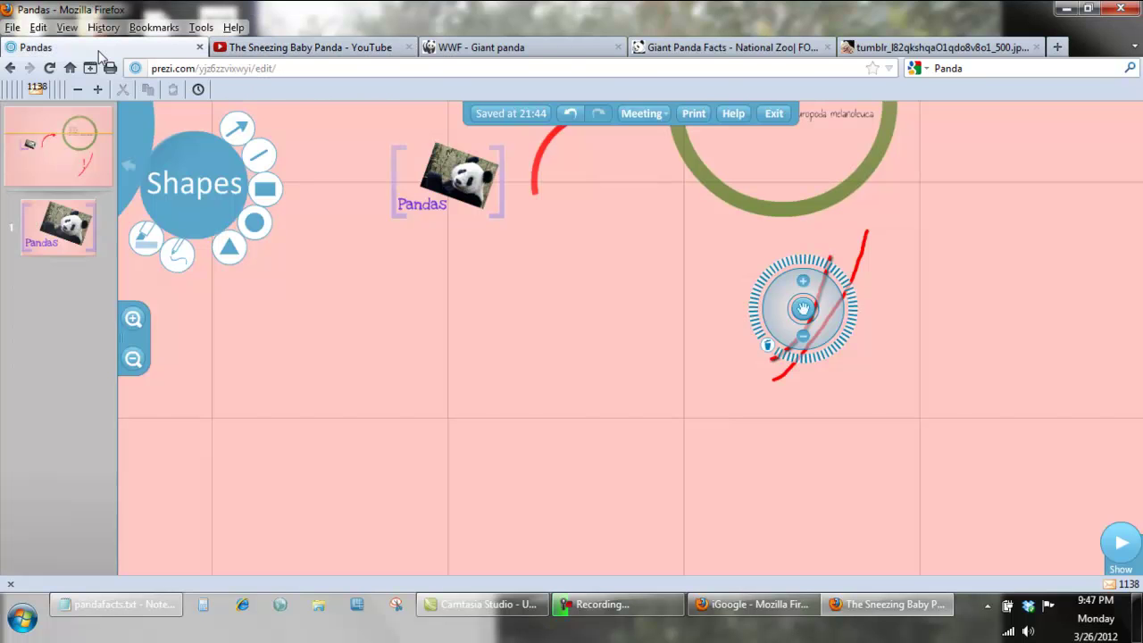
left_click(130, 166)
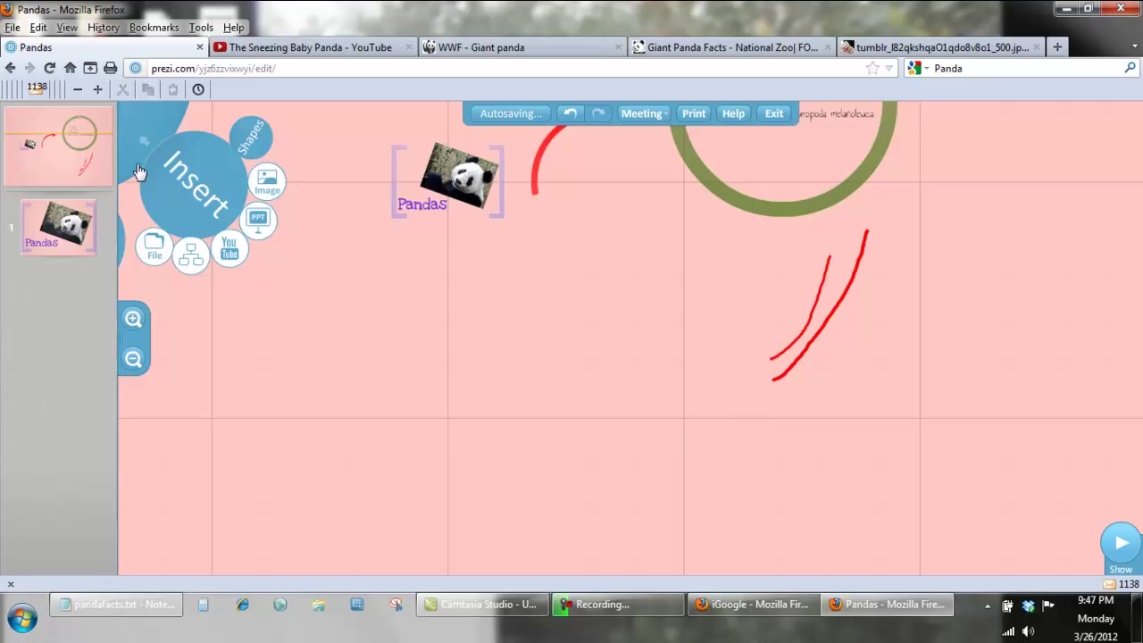
left_click(230, 251)
right_click(422, 362)
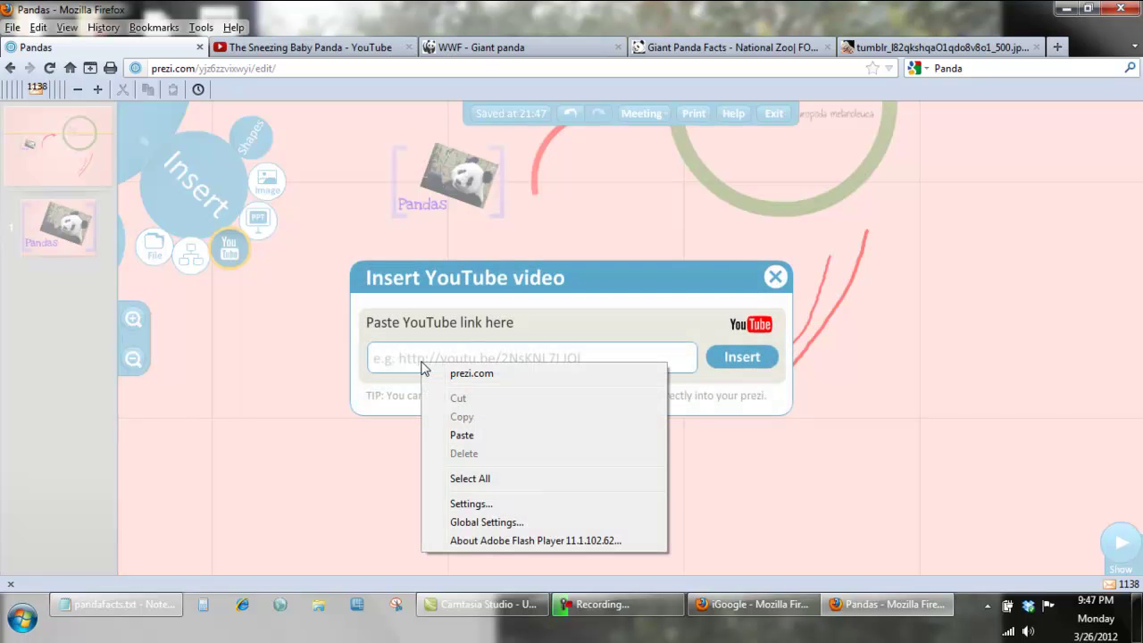
left_click(463, 435)
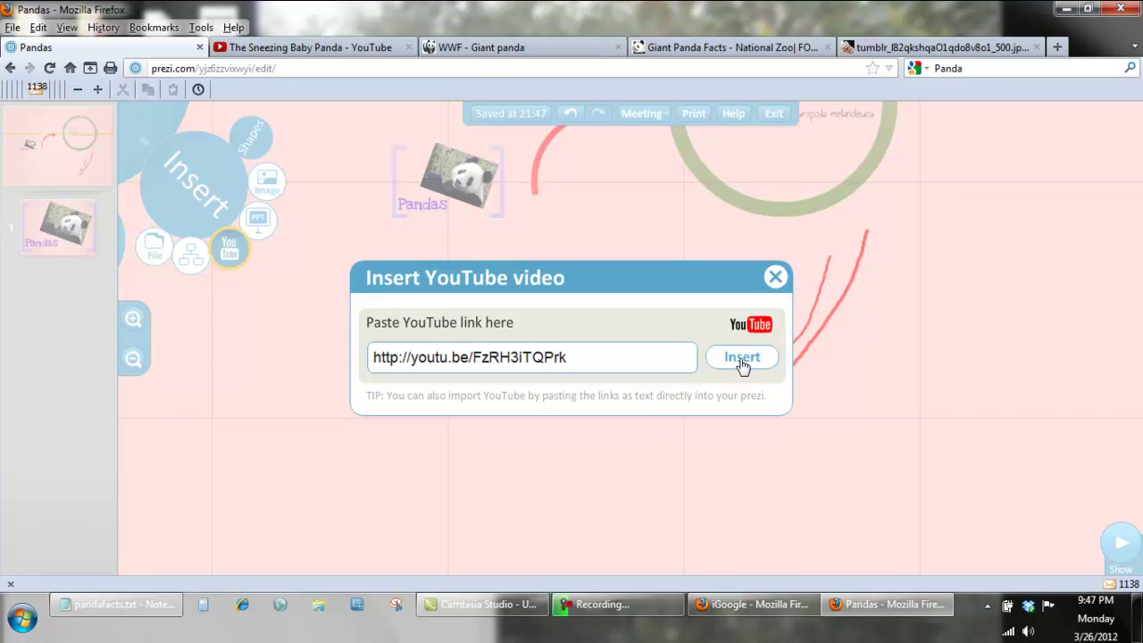
left_click(740, 361)
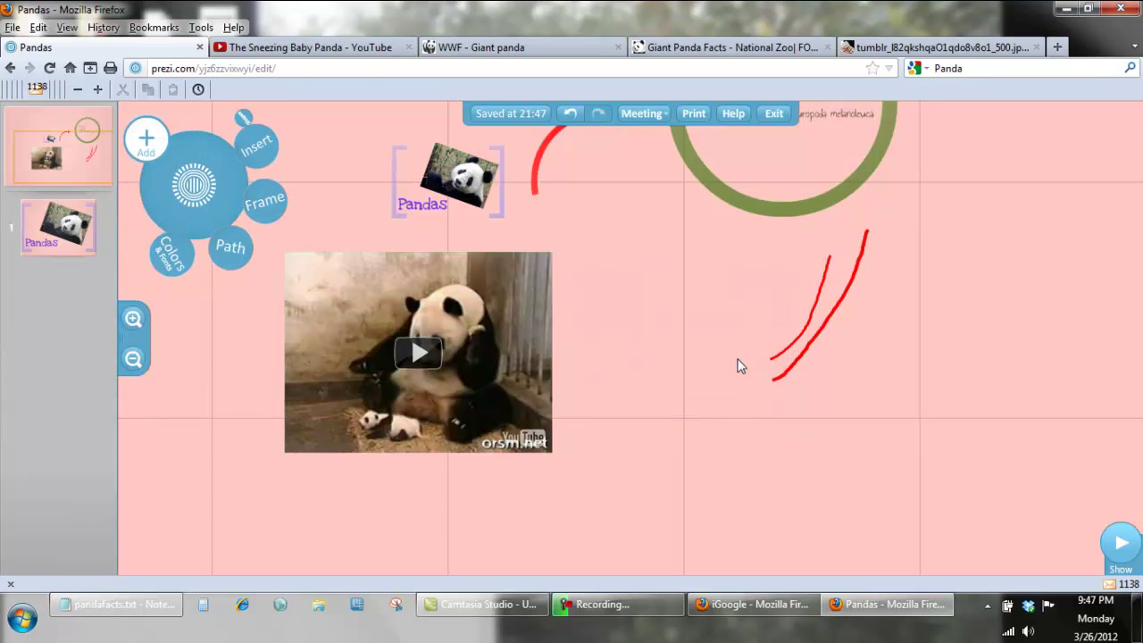
Move the panda video below the two freehand lines and shrink it
left_click(372, 302)
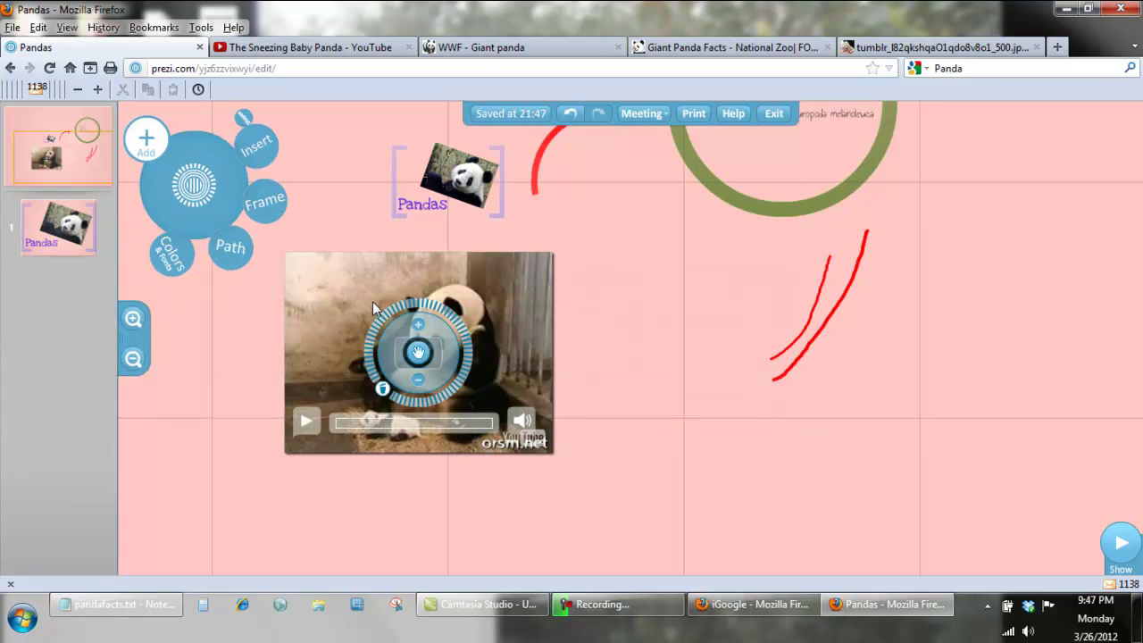
left_click_drag(437, 371, 859, 524)
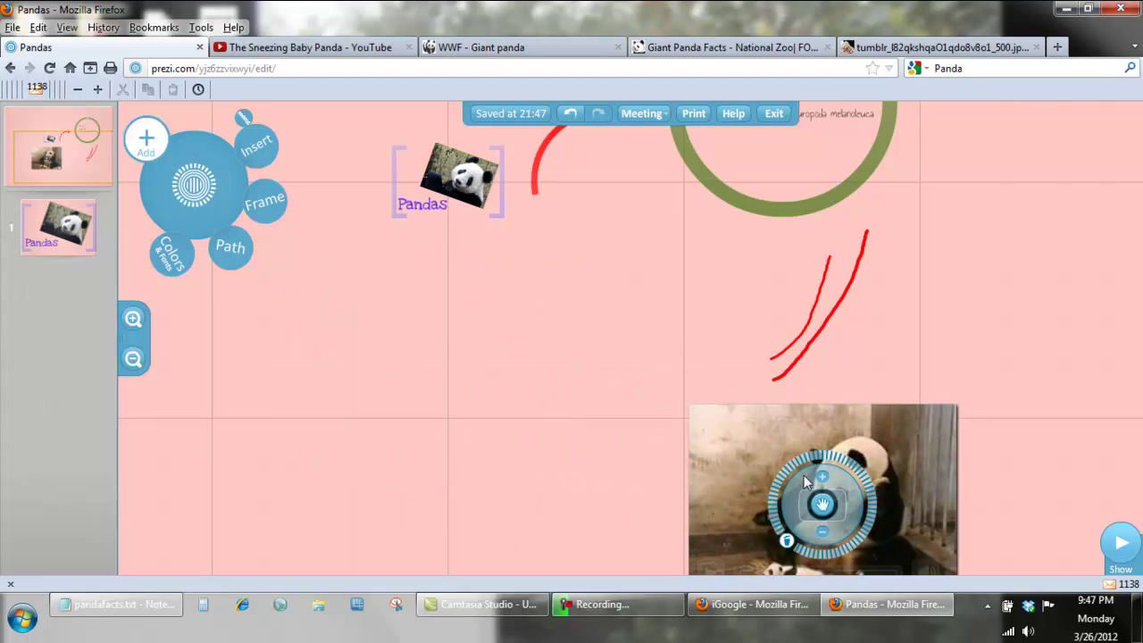
left_click(826, 534)
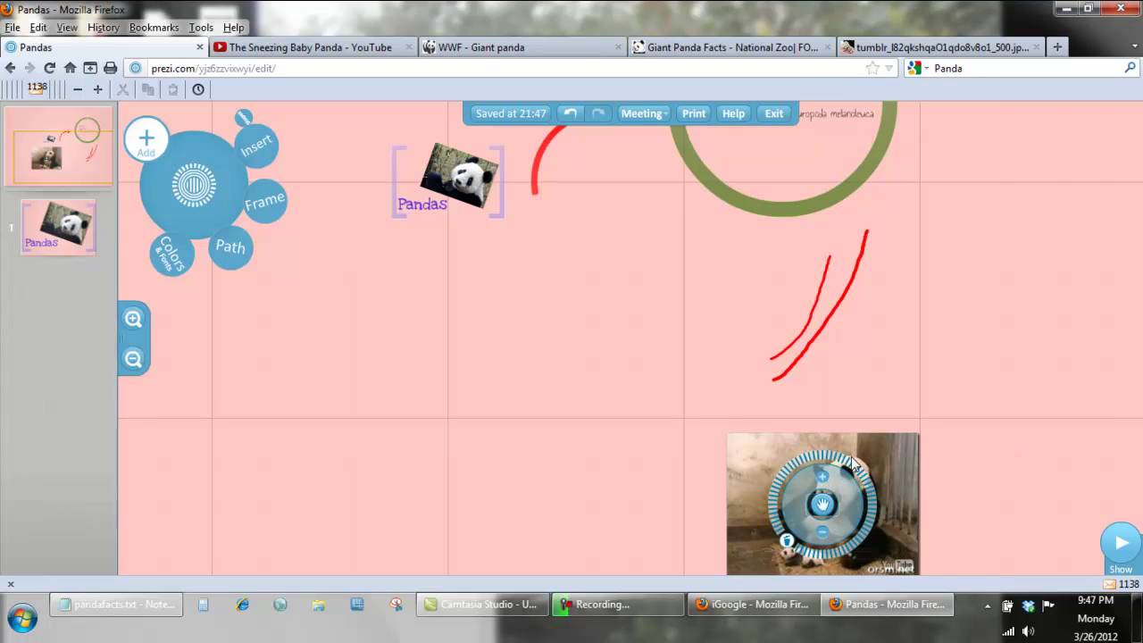
Tilt the panda video slightly counterclockwise and enlarge it until it reaches the freehand lines
left_click_drag(854, 463, 847, 460)
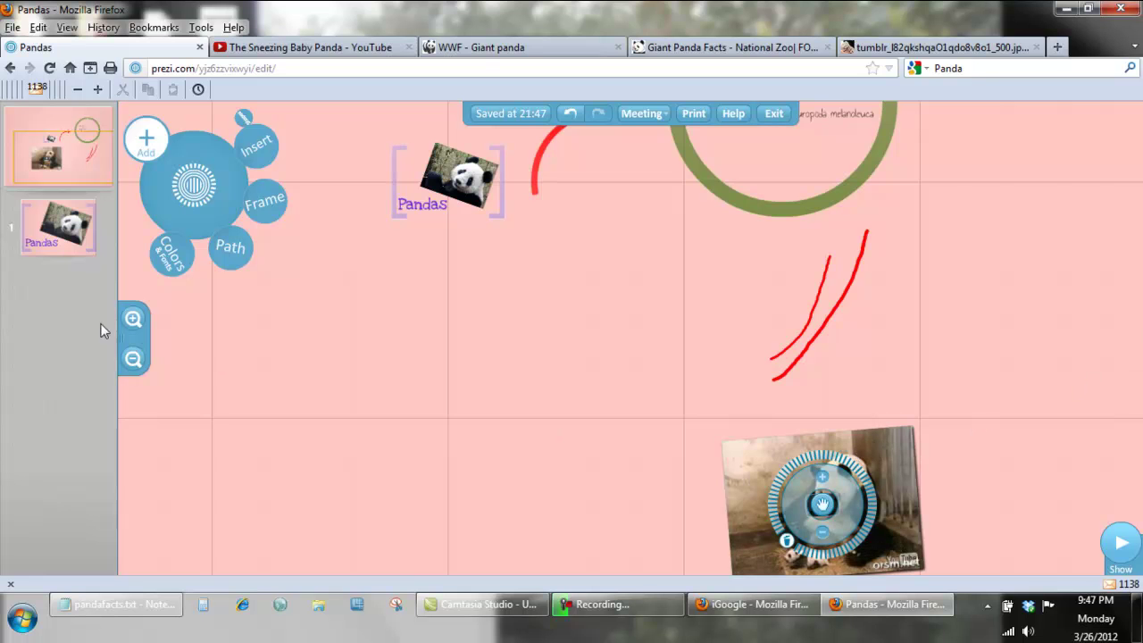
left_click(133, 360)
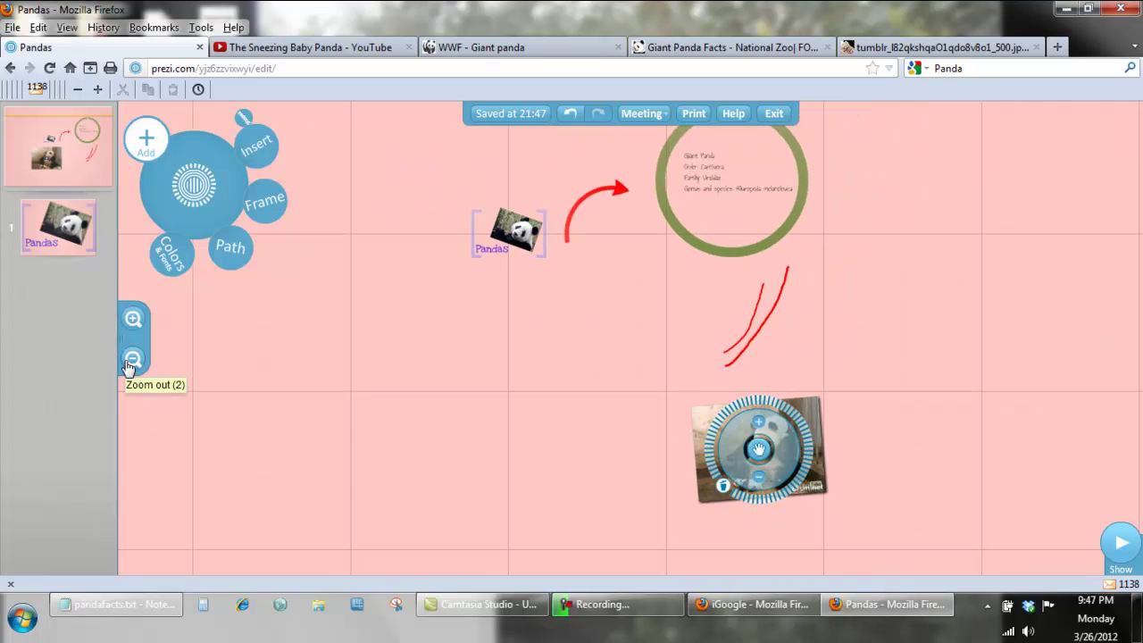
left_click(758, 424)
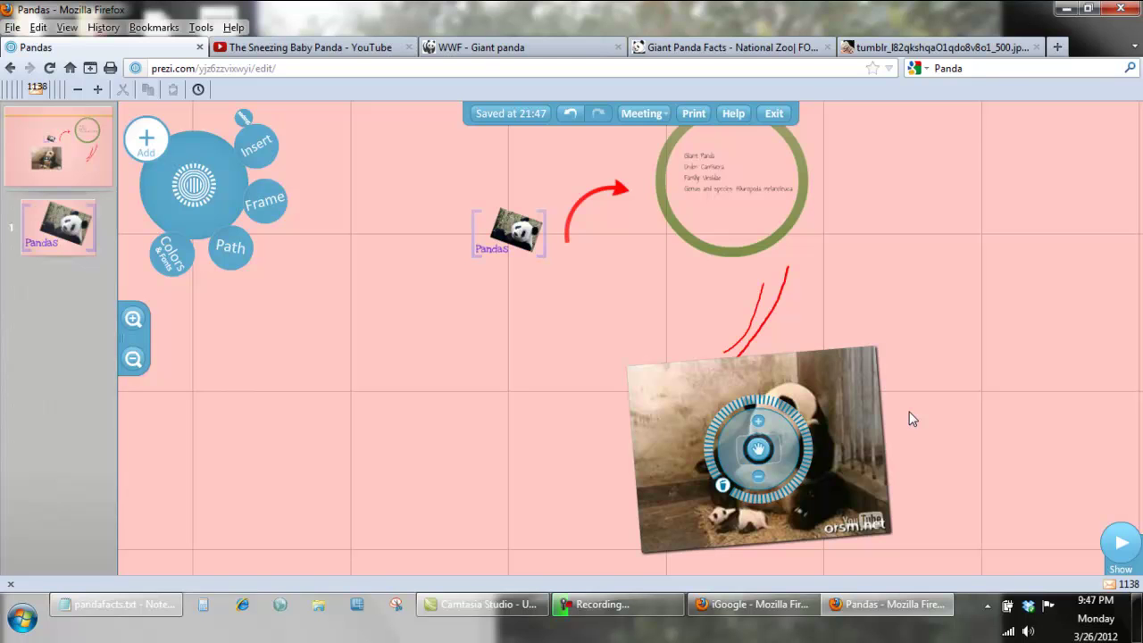
Draw a rectangle frame on the empty canvas to the left of the panda video
left_click(263, 205)
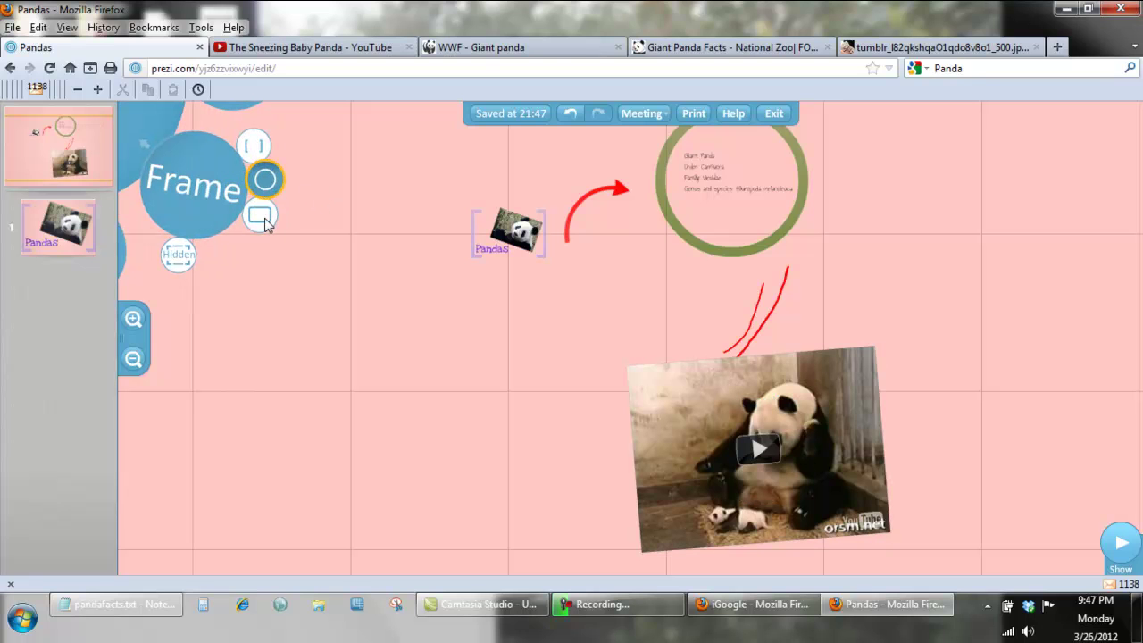
left_click(262, 218)
left_click_drag(253, 402, 468, 552)
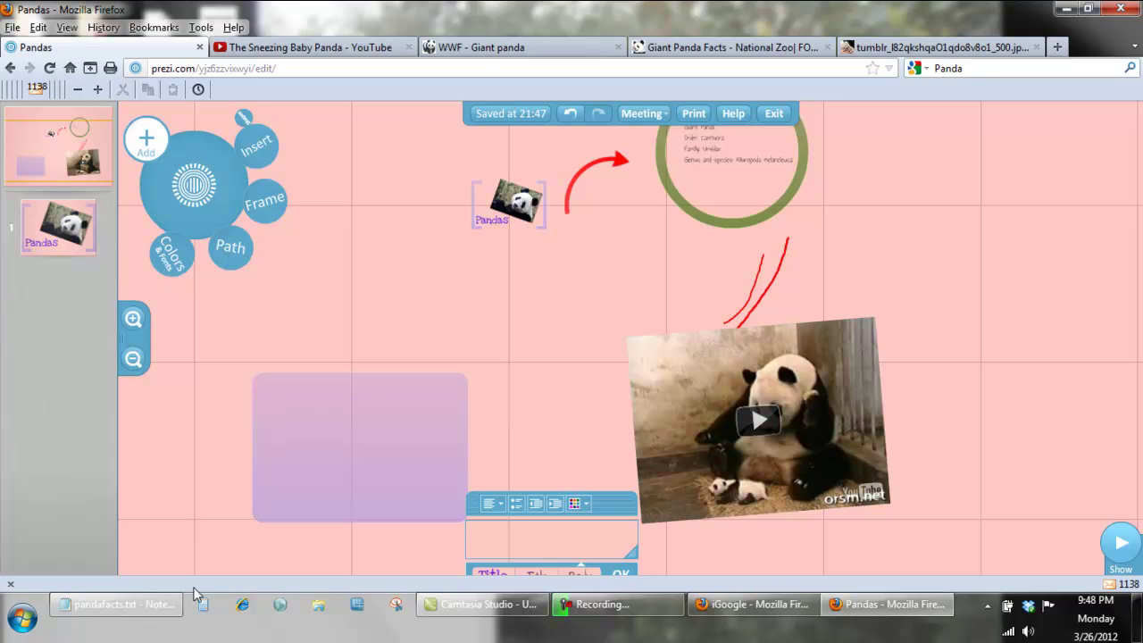
Copy the opening paragraph about the giant panda and WWF from pandafacts.txt in Notepad
left_click(134, 606)
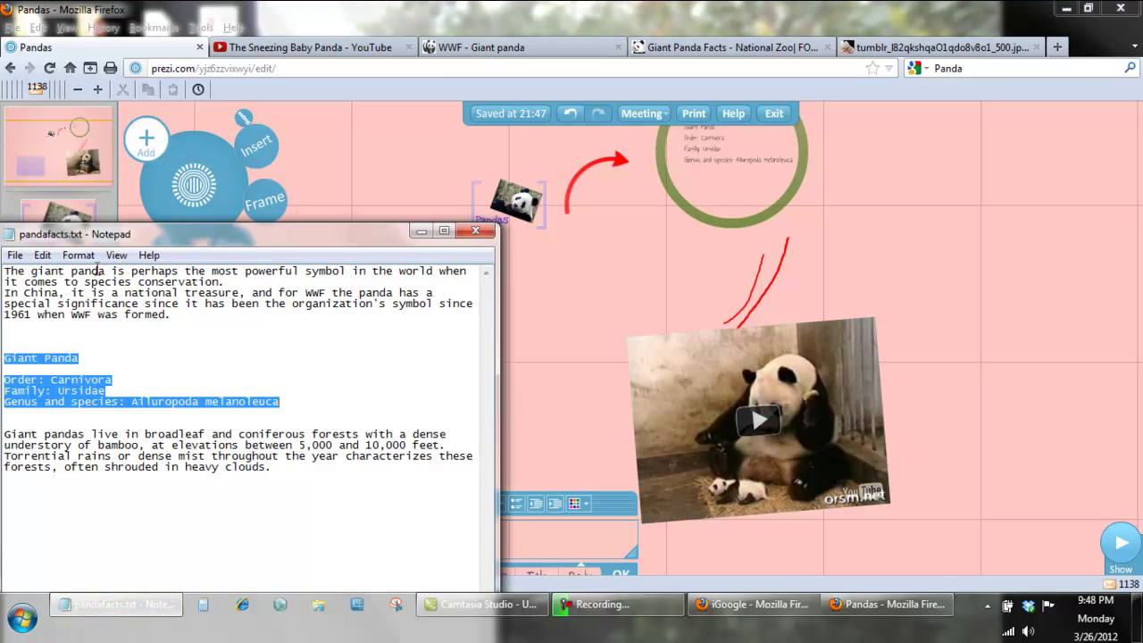
left_click_drag(188, 317, 5, 272)
right_click(50, 293)
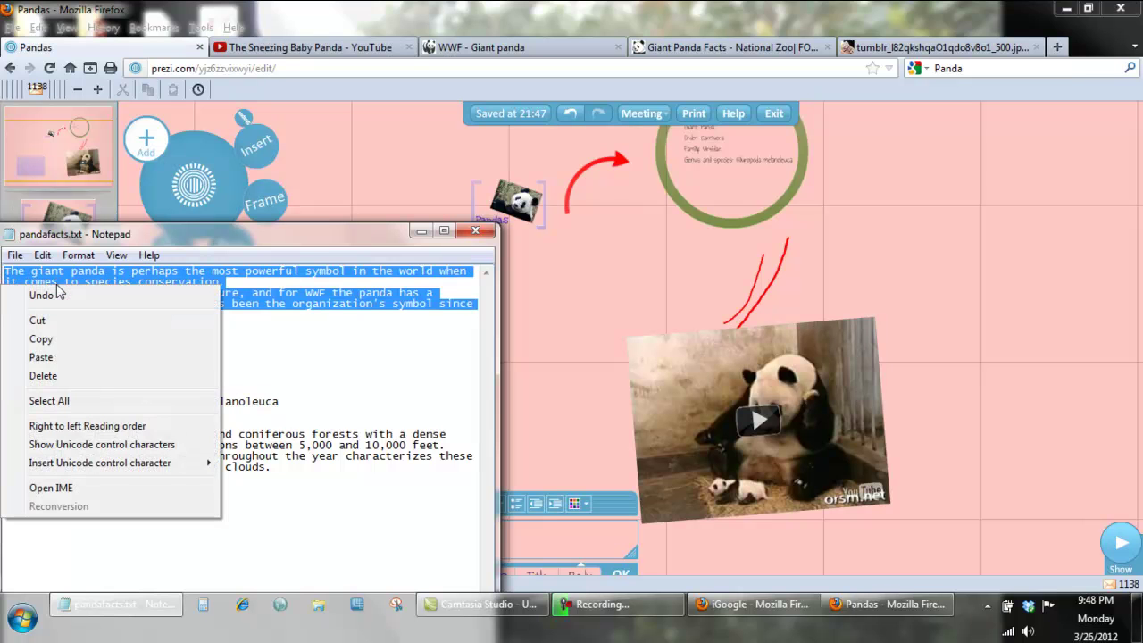
left_click(45, 339)
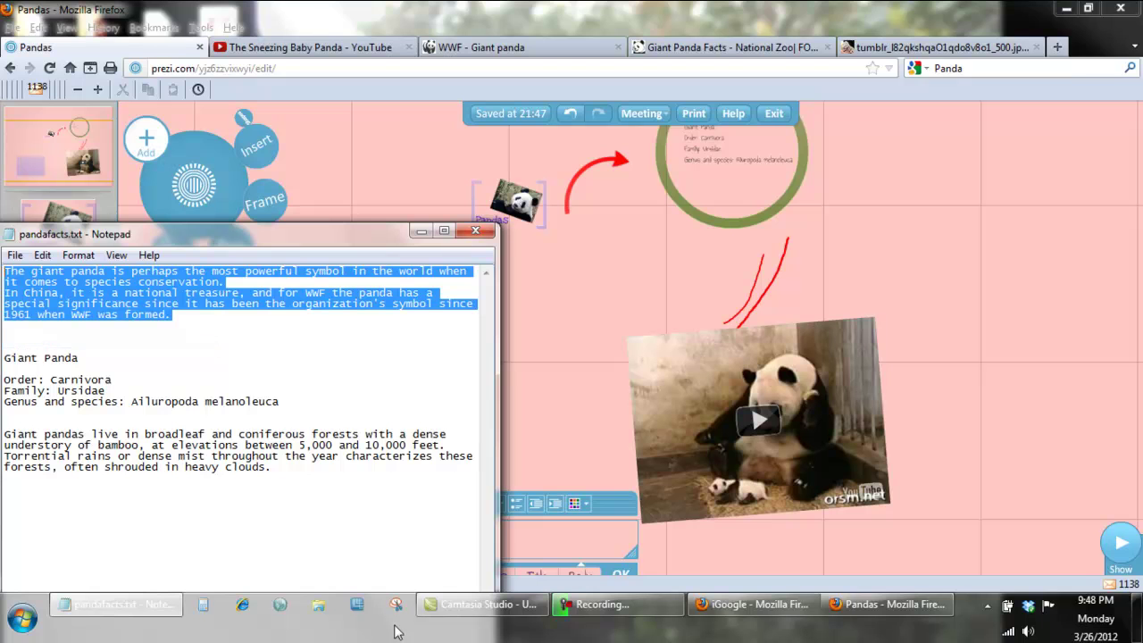
Back in the prezi, paste the copied WWF paragraph into the open text box and move the box over the purple rectangle frame
left_click(421, 231)
left_click(497, 539)
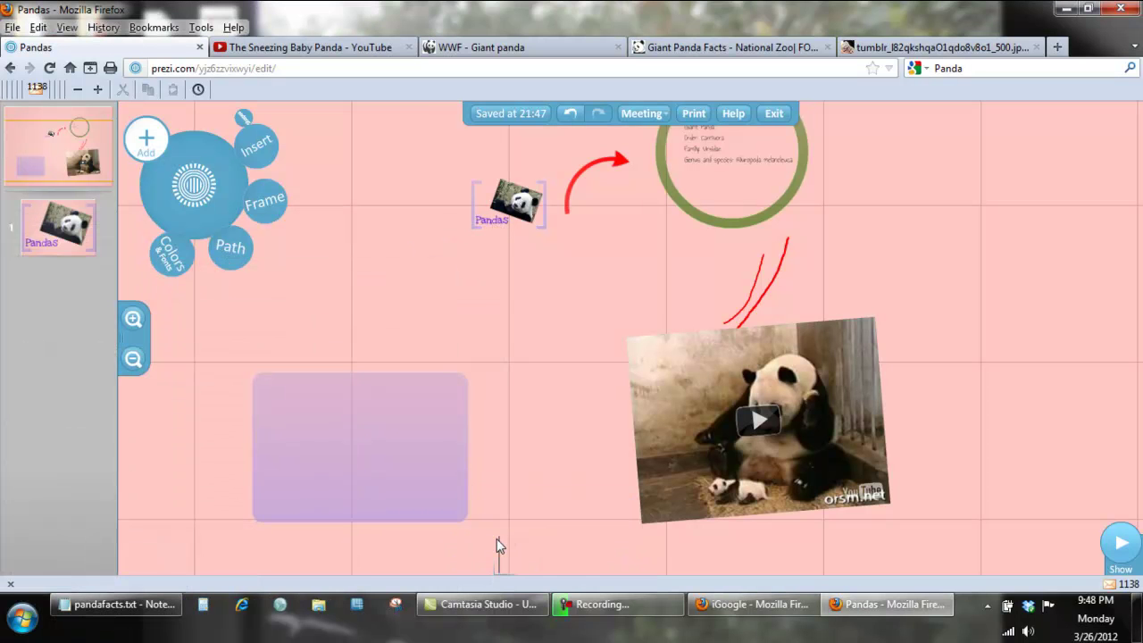
right_click(497, 540)
left_click(537, 420)
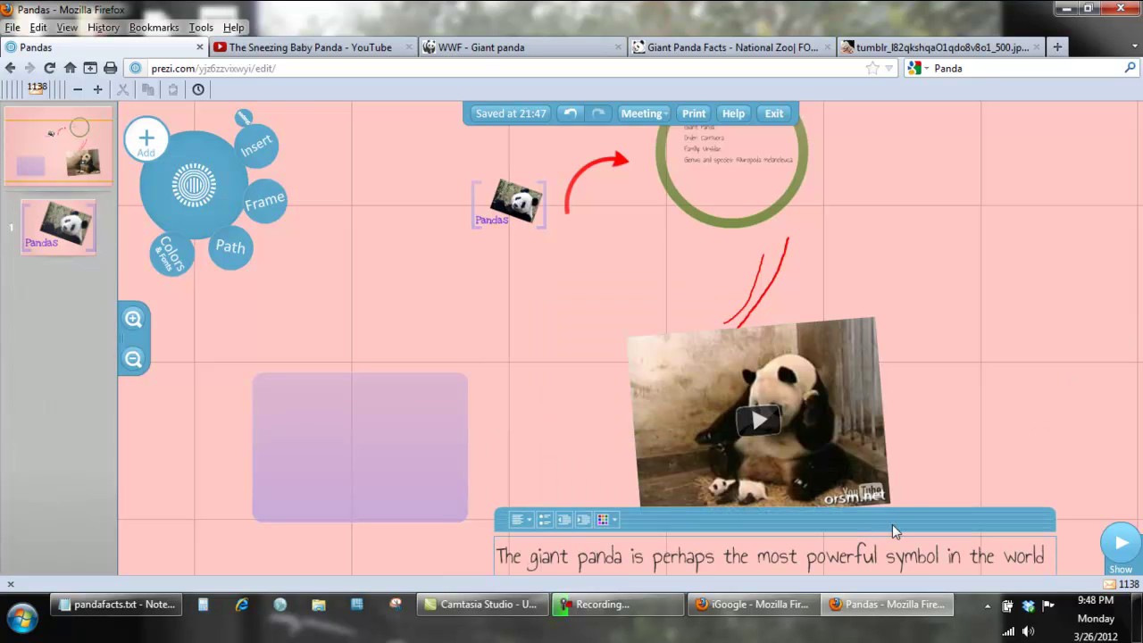
left_click_drag(908, 526, 638, 265)
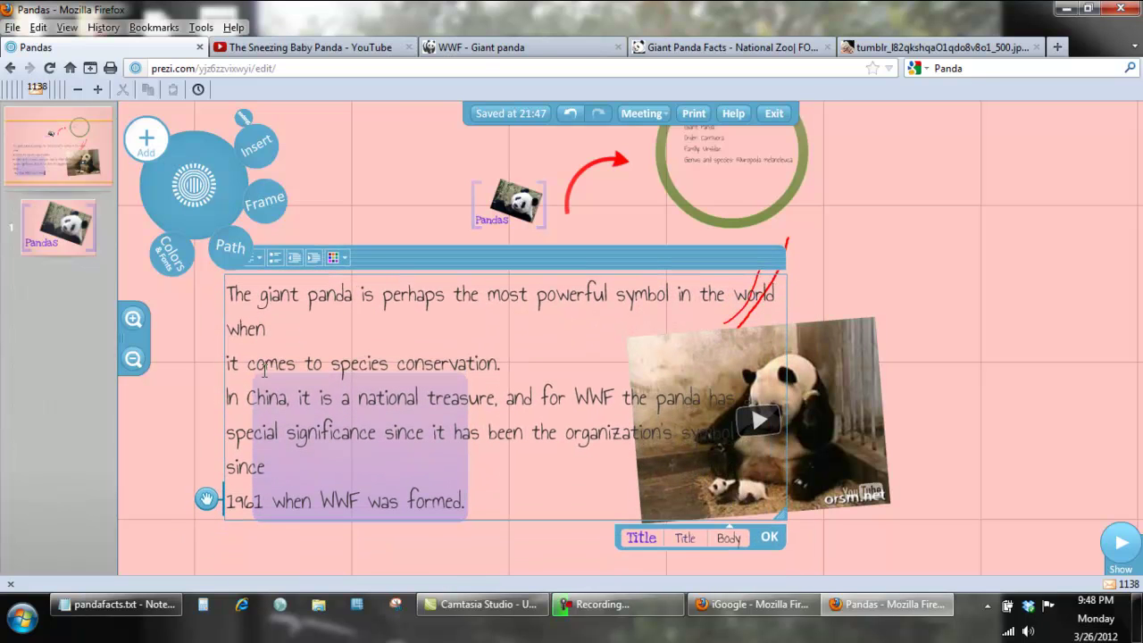
Remove the line breaks before "it comes", "In China", "special" and "1961" so the paragraph runs continuously, and accept the text
left_click(227, 362)
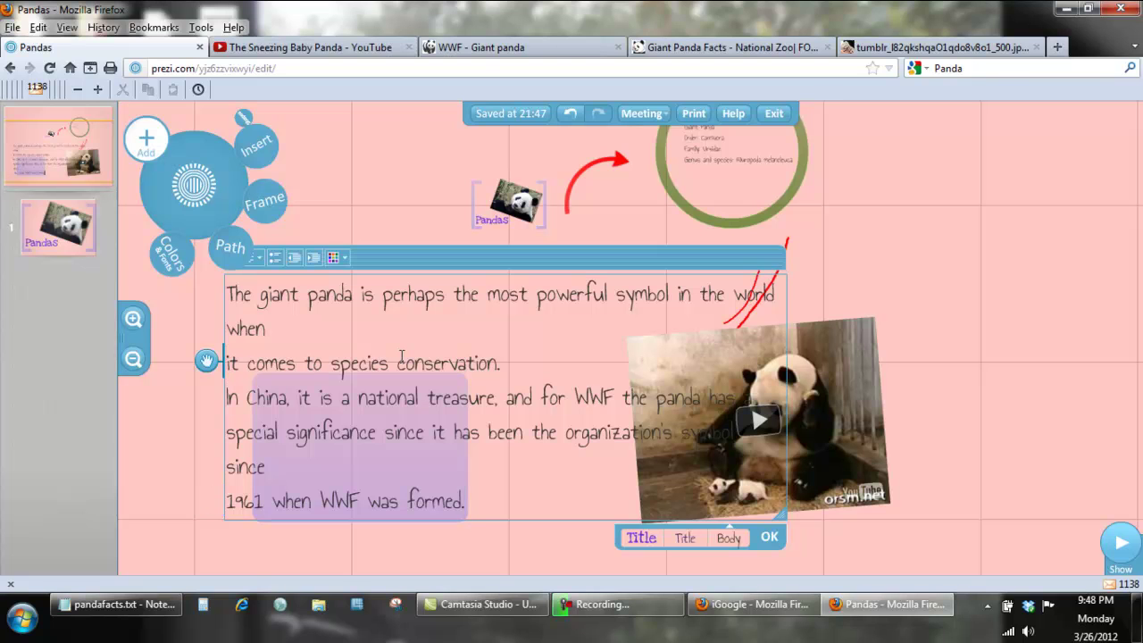
key("BackSpace")
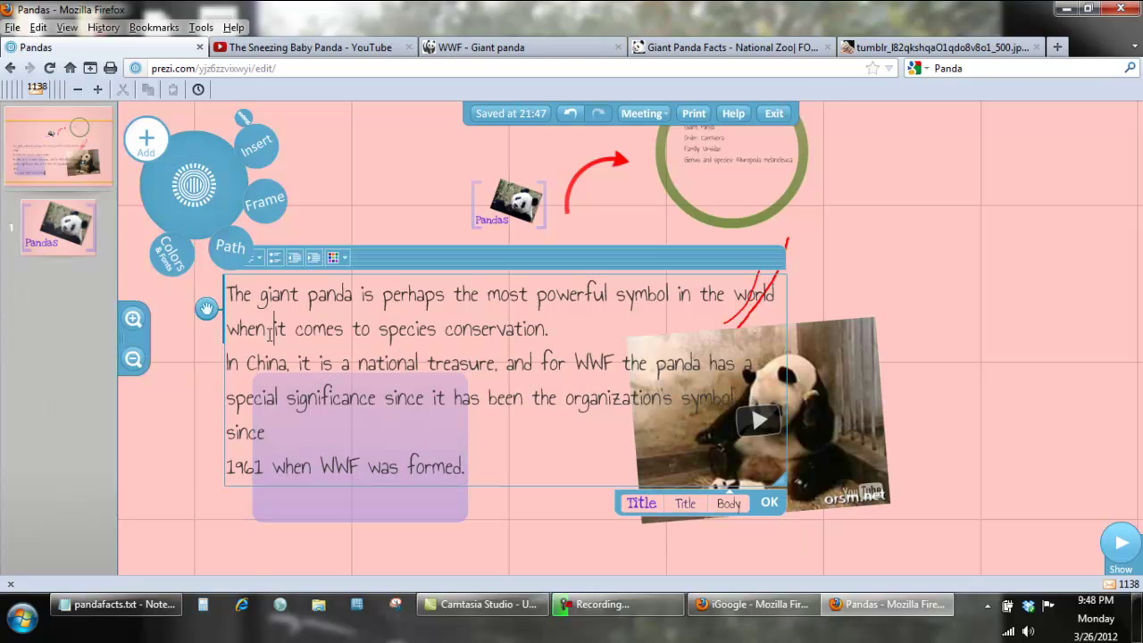
left_click(226, 363)
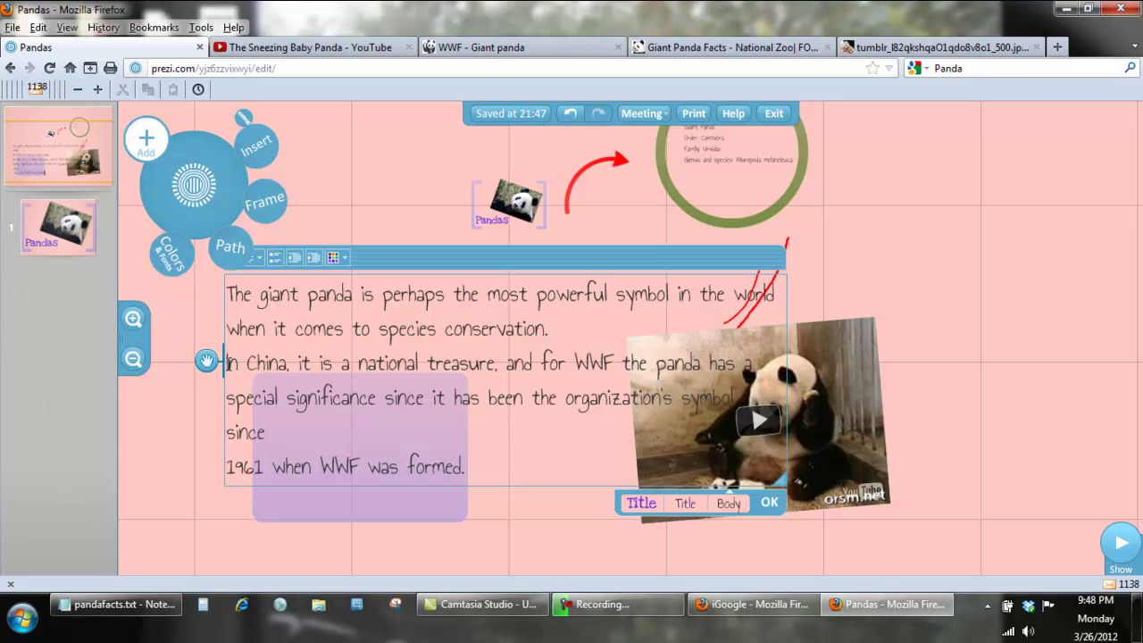
key("BackSpace")
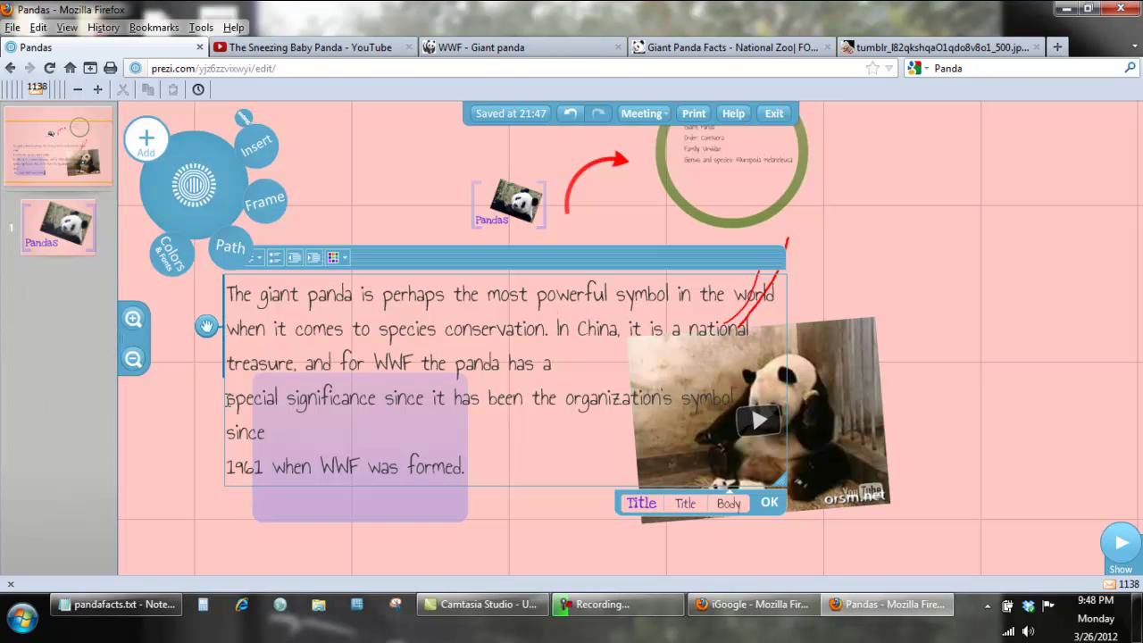
left_click(227, 399)
key("BackSpace")
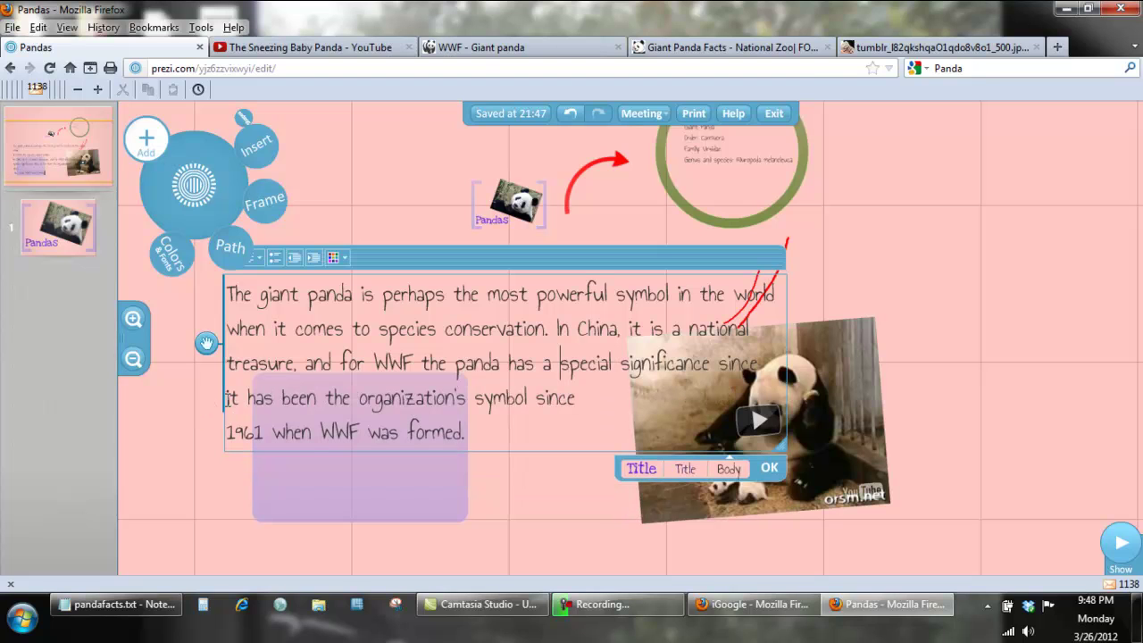
left_click(228, 433)
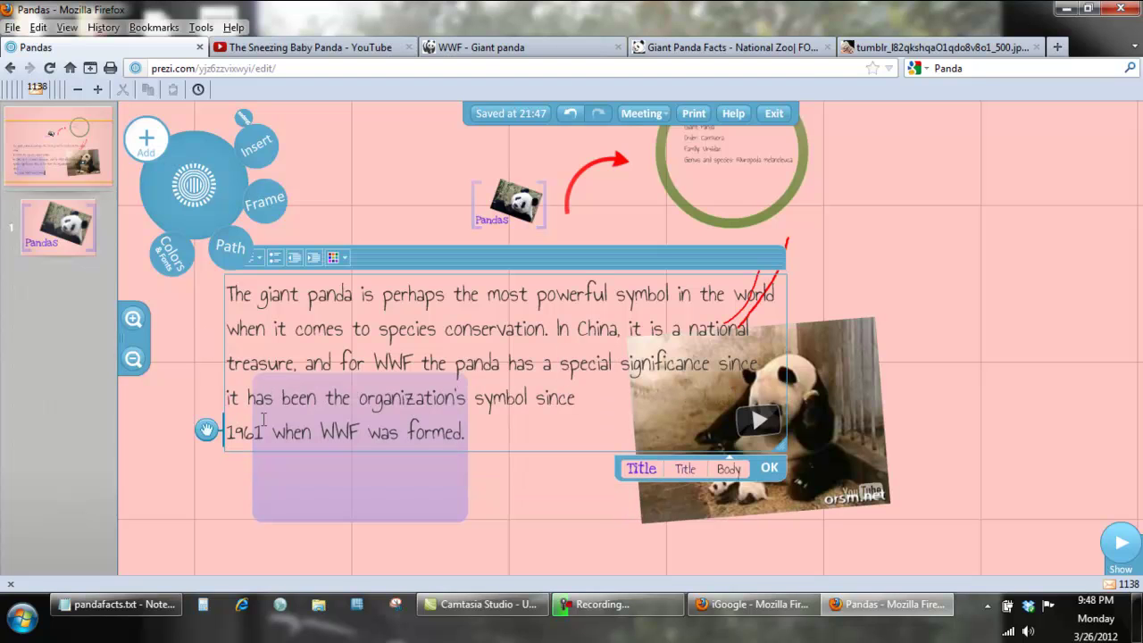
key("BackSpace")
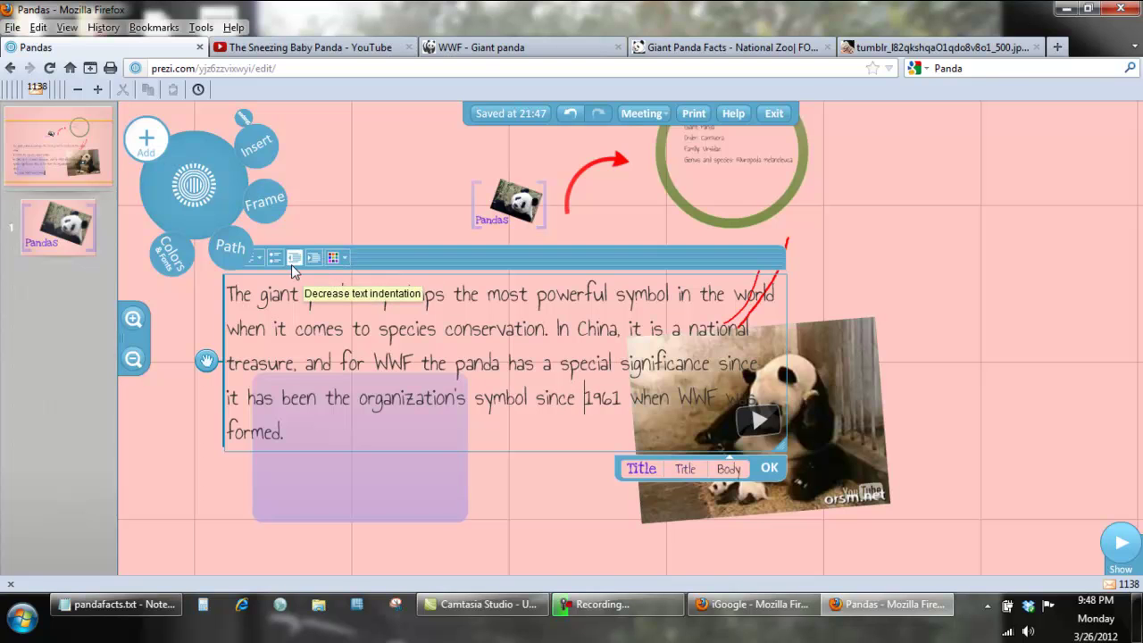
left_click(770, 467)
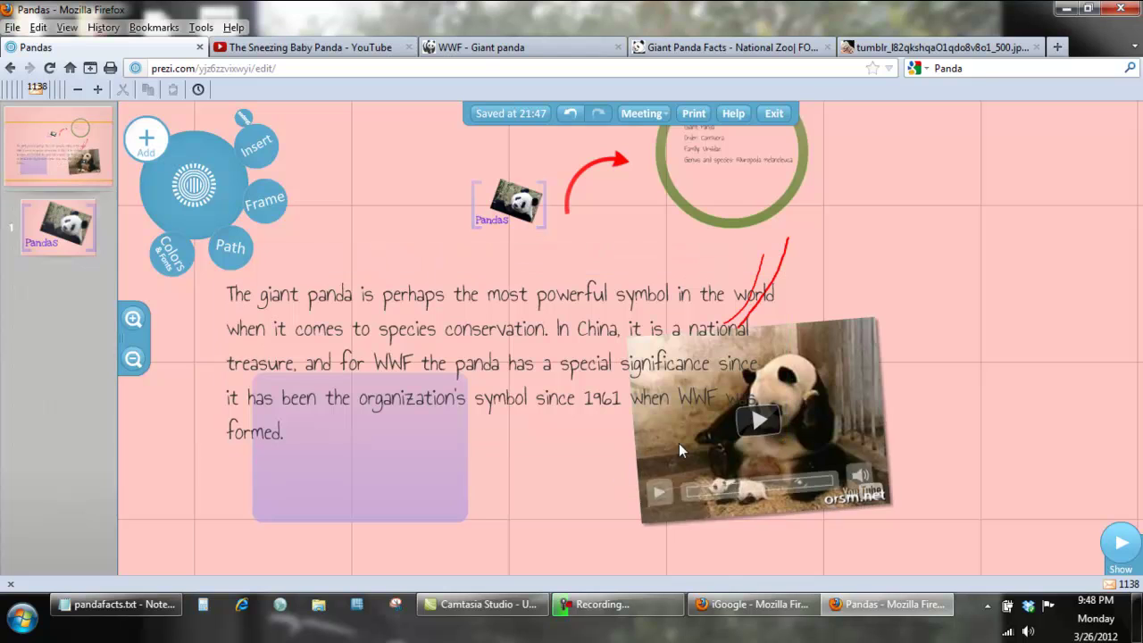
Shrink the giant panda paragraph by two size steps and move it onto the purple rectangle frame
left_click(418, 335)
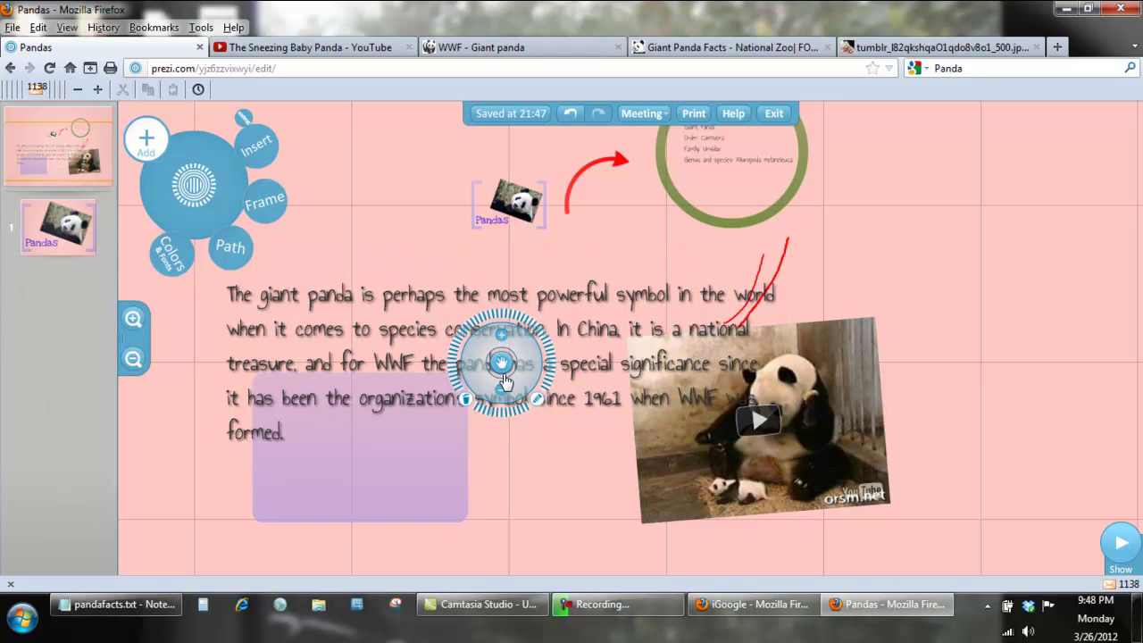
left_click(501, 392)
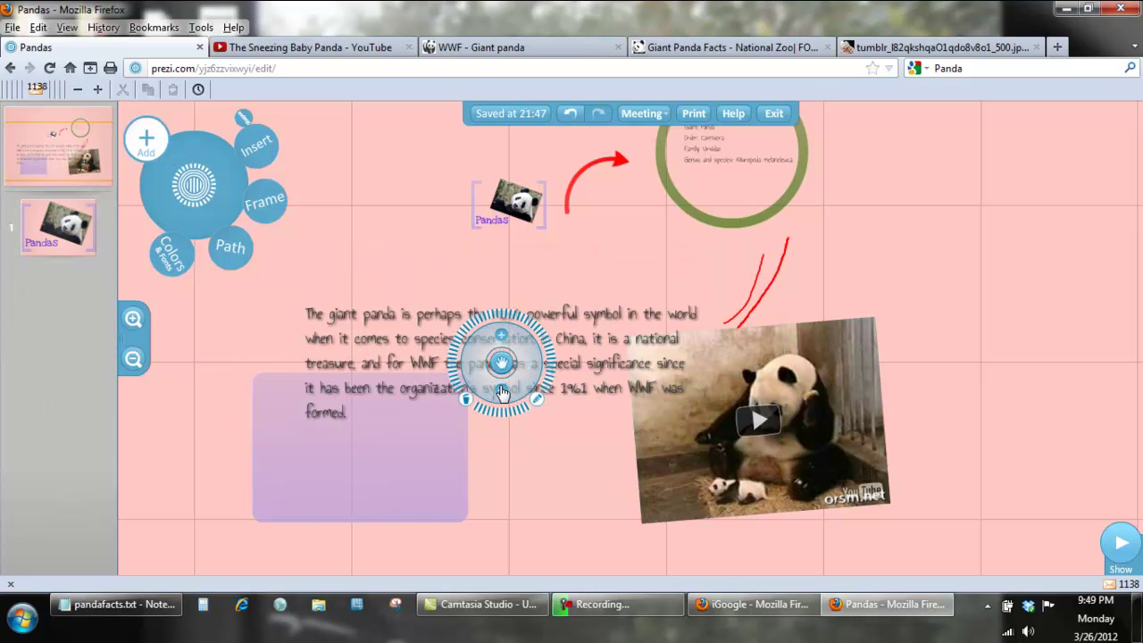
left_click(501, 393)
left_click_drag(501, 362, 398, 427)
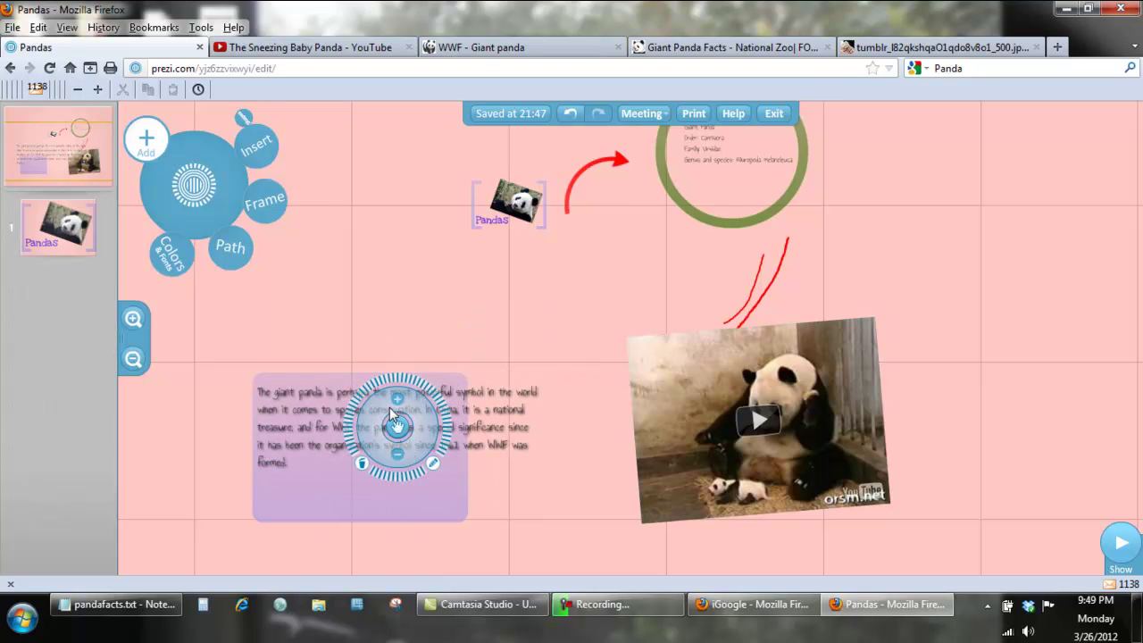
Enlarge the purple rectangle frame together with its text, and shrink and reposition the paragraph so it fits inside the frame
left_click(447, 495)
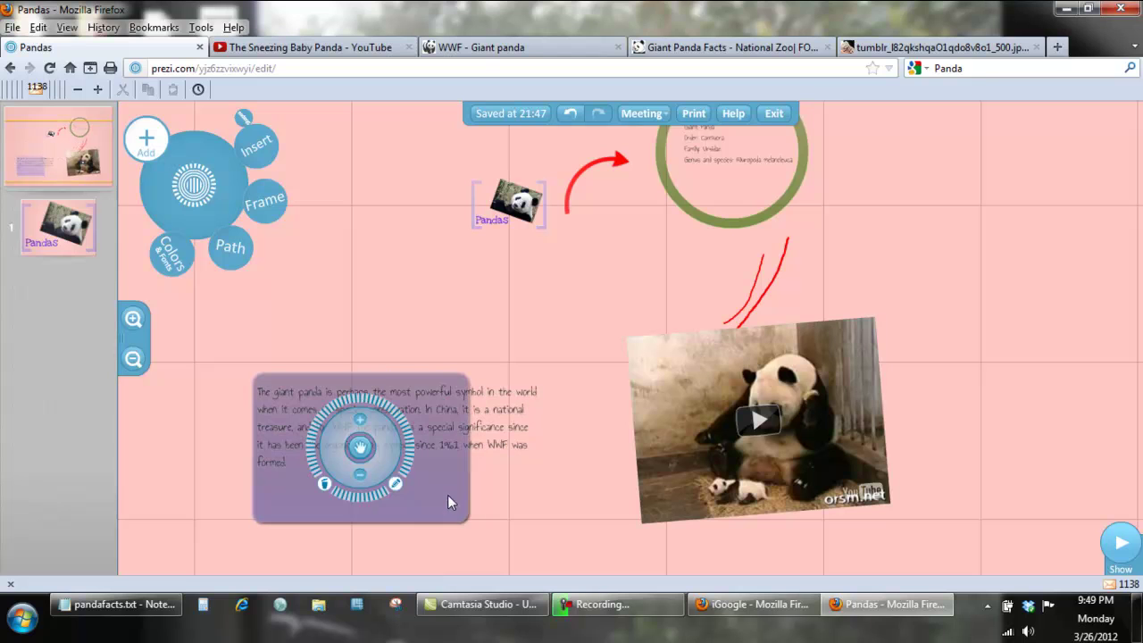
left_click(359, 421)
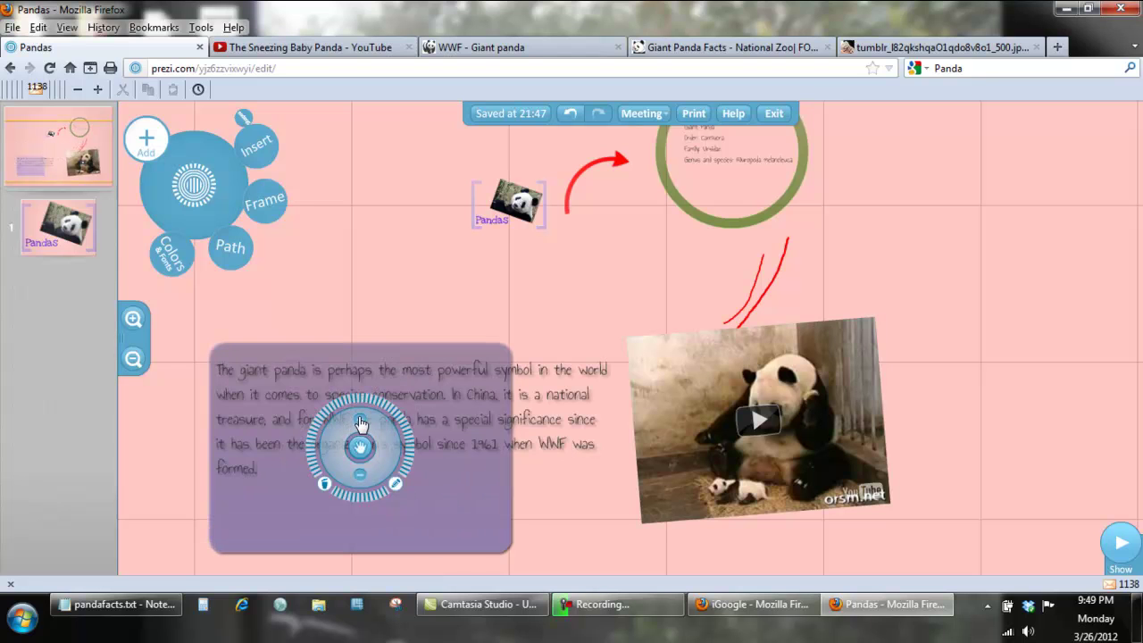
left_click(465, 411)
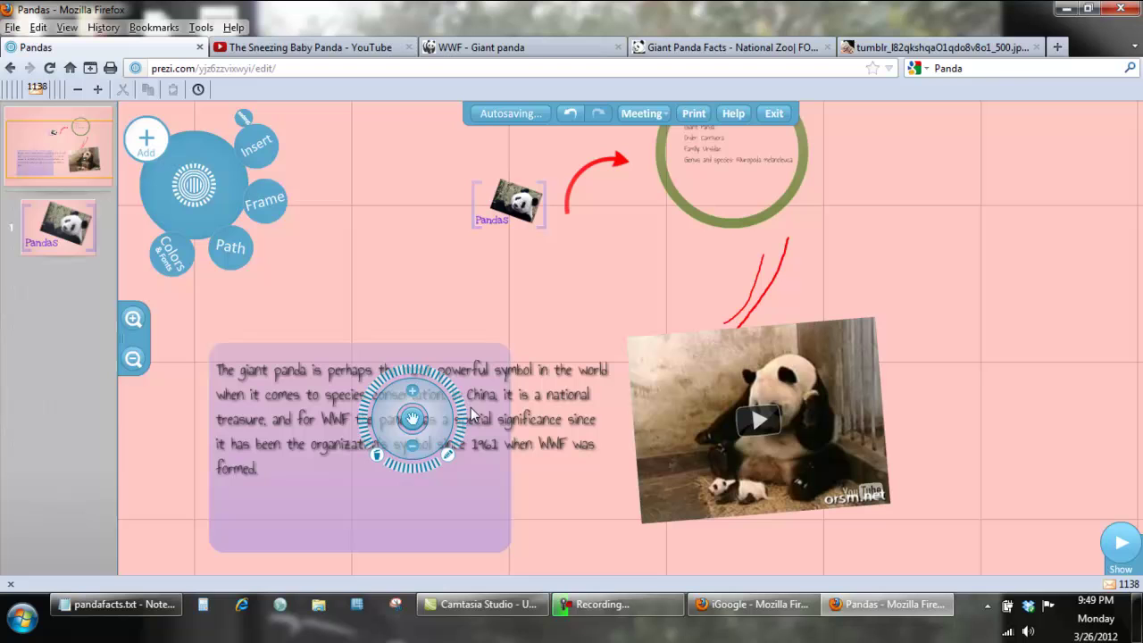
left_click(409, 439)
left_click_drag(412, 416, 365, 453)
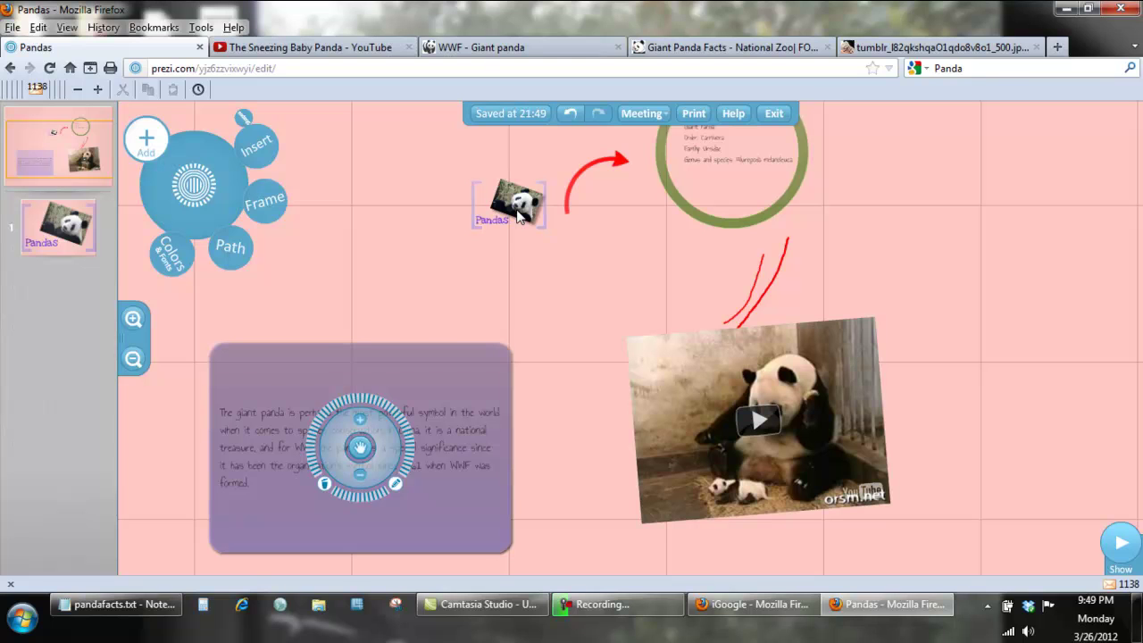
Insert the image panda2.JPG from the pandaPrezi folder on the computer into the prezi
mouse_move(651, 419)
left_click(134, 358)
left_click(134, 358)
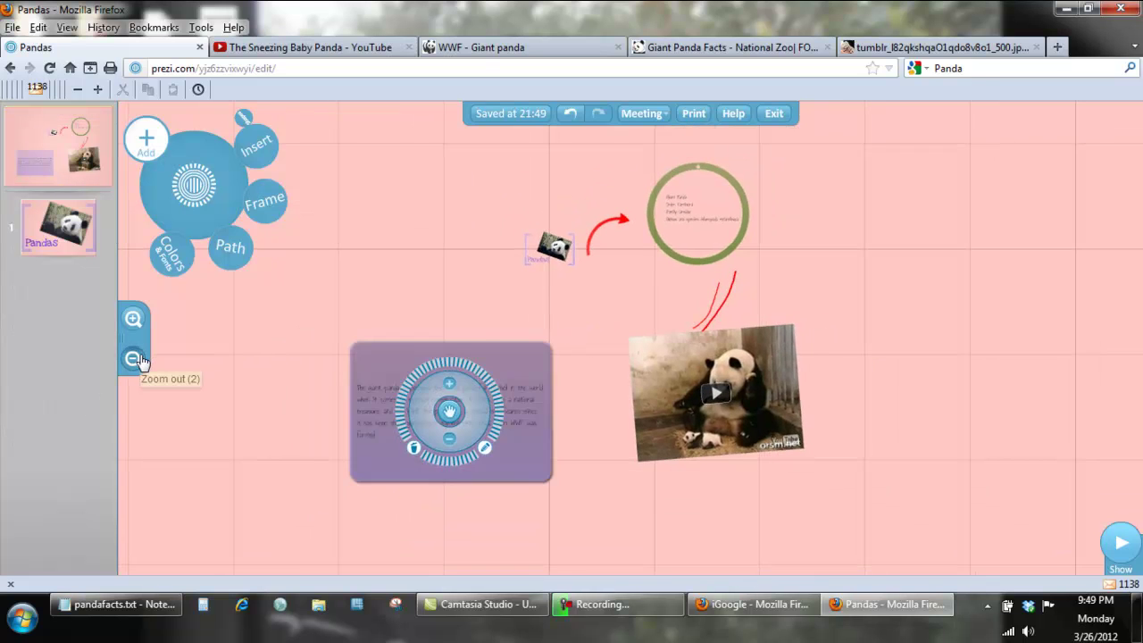
left_click(134, 359)
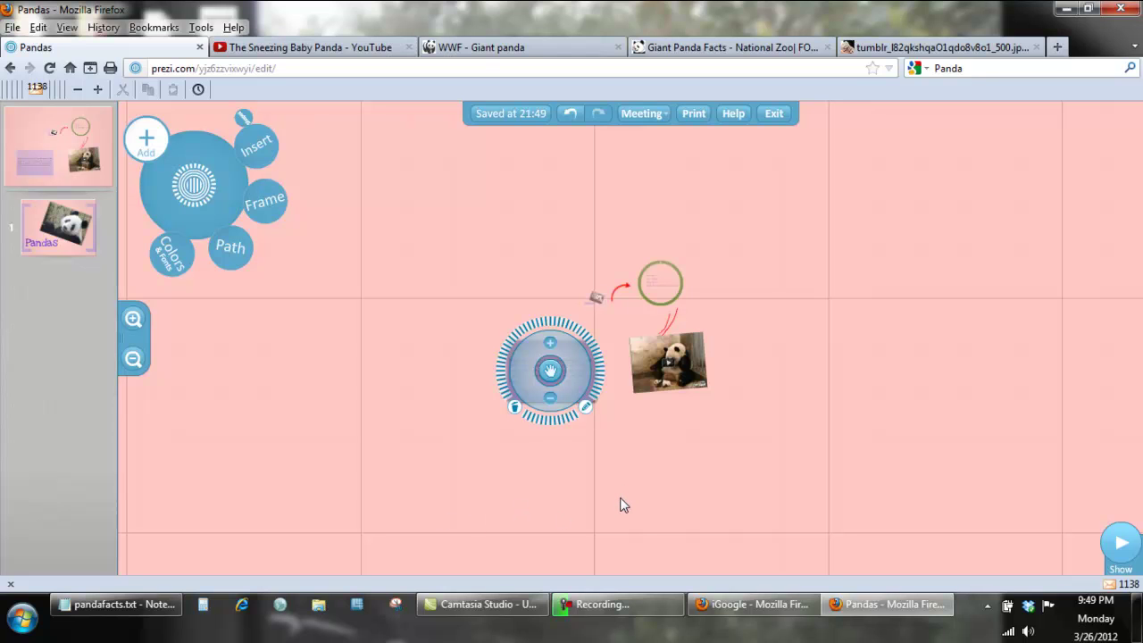
left_click(254, 148)
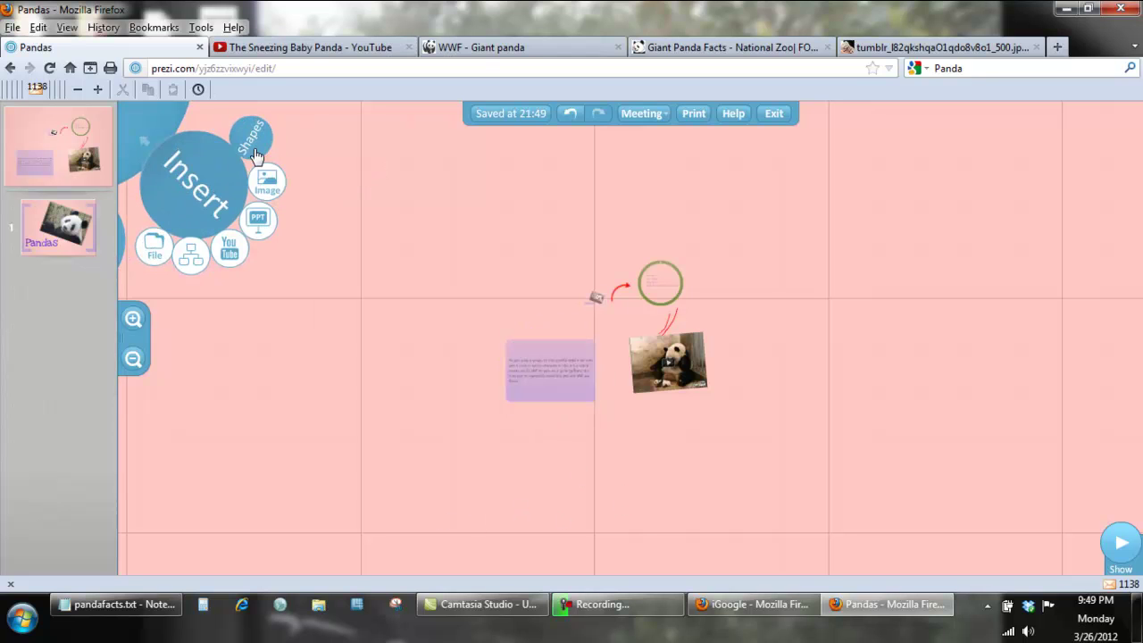
left_click(266, 183)
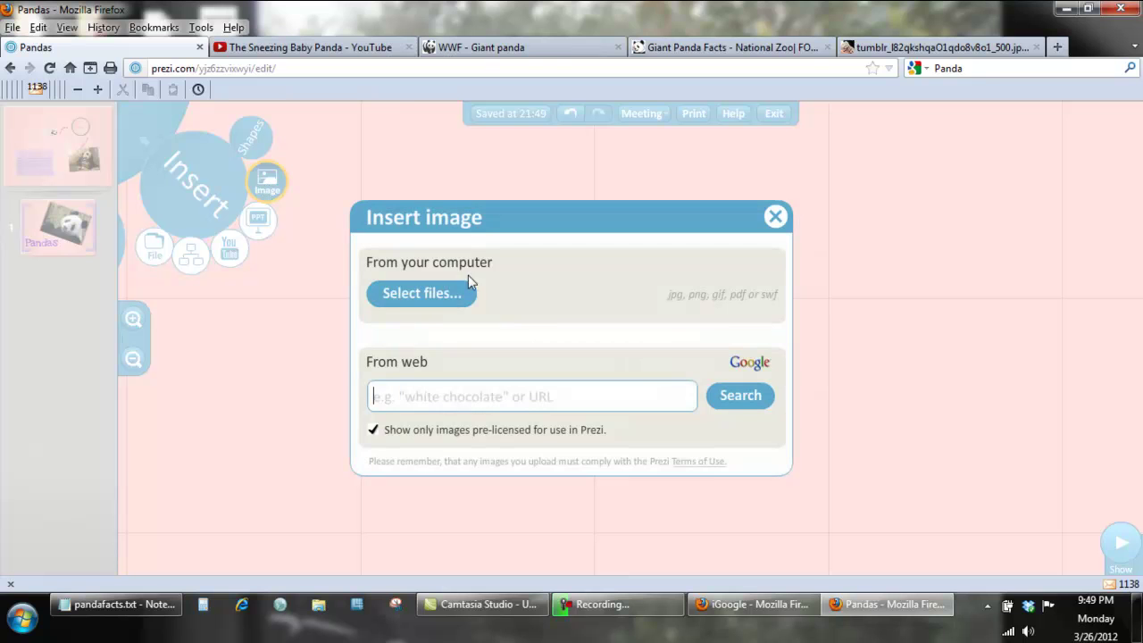
left_click(399, 295)
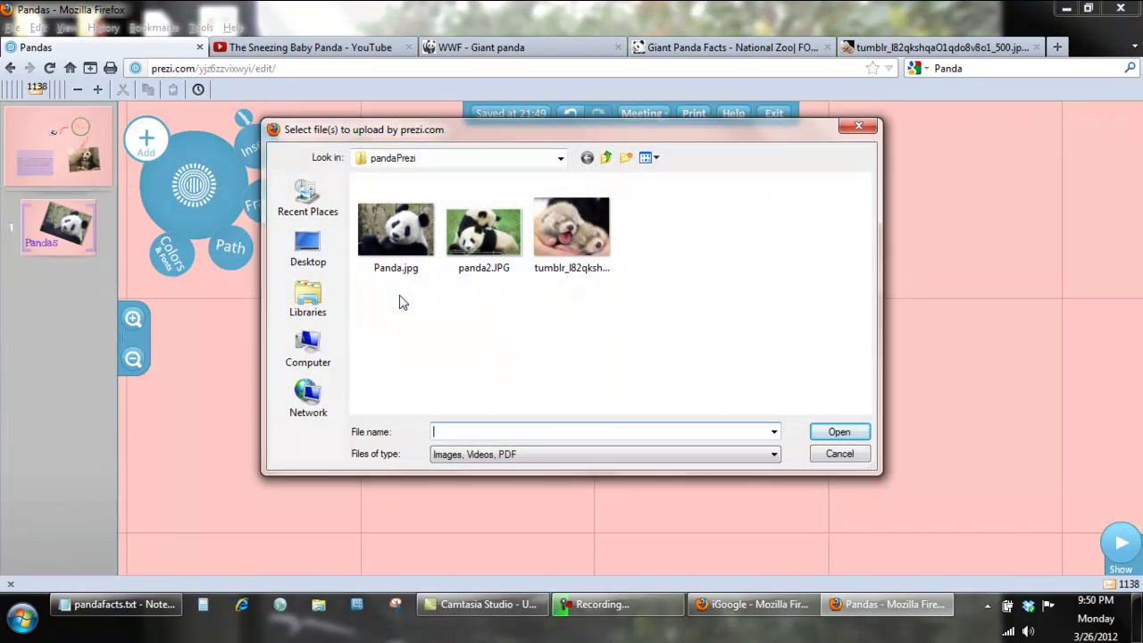
left_click_drag(466, 133, 645, 156)
left_click(661, 248)
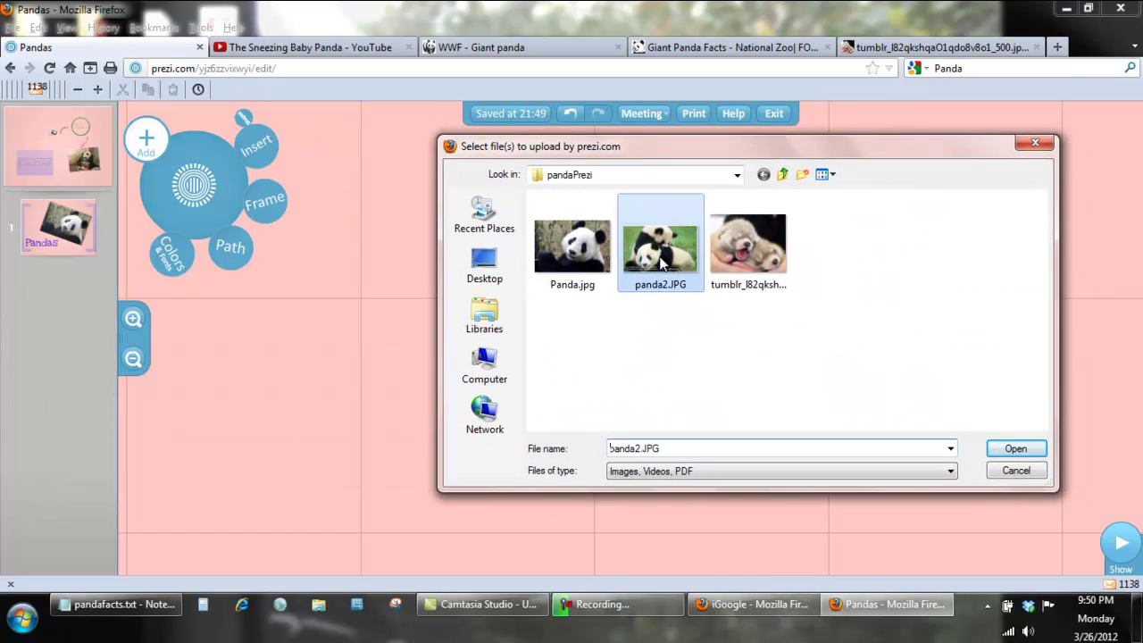
double_click(652, 246)
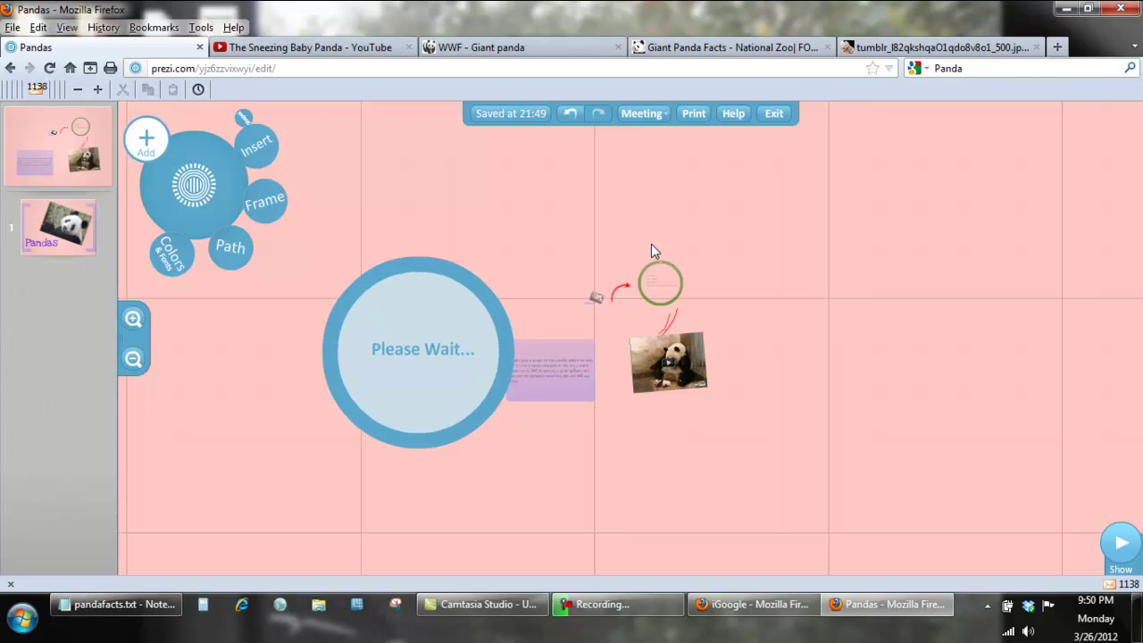
Move the two-panda photo to the empty canvas below and right of the video, shrink it, and tilt it slightly counterclockwise
left_click_drag(396, 342, 926, 474)
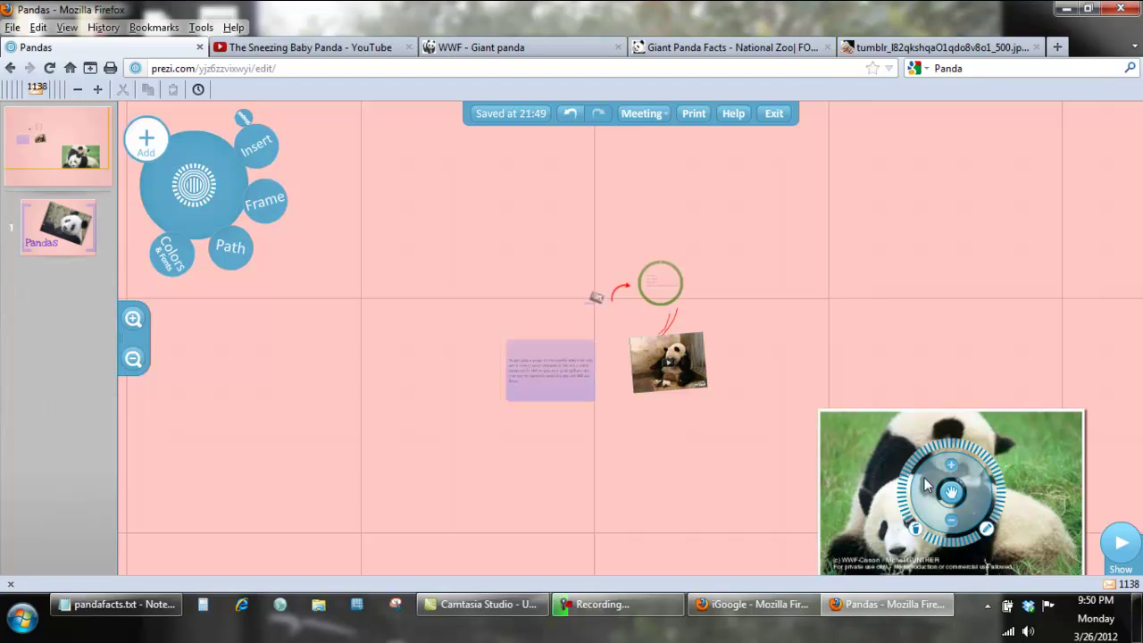
left_click(952, 521)
left_click(953, 521)
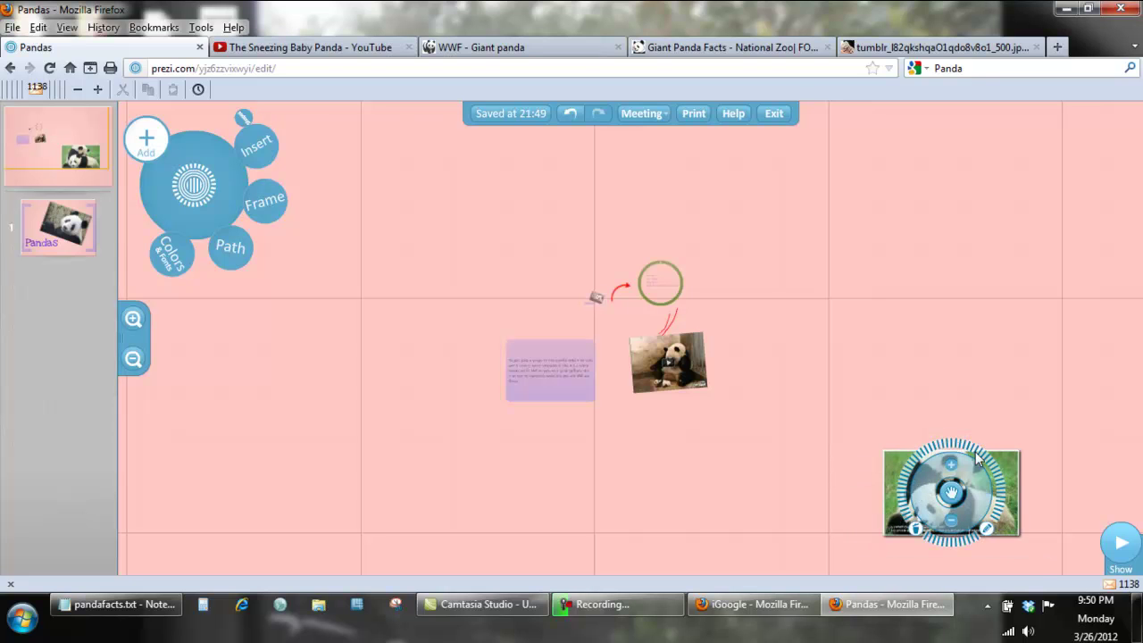
left_click_drag(981, 454, 952, 451)
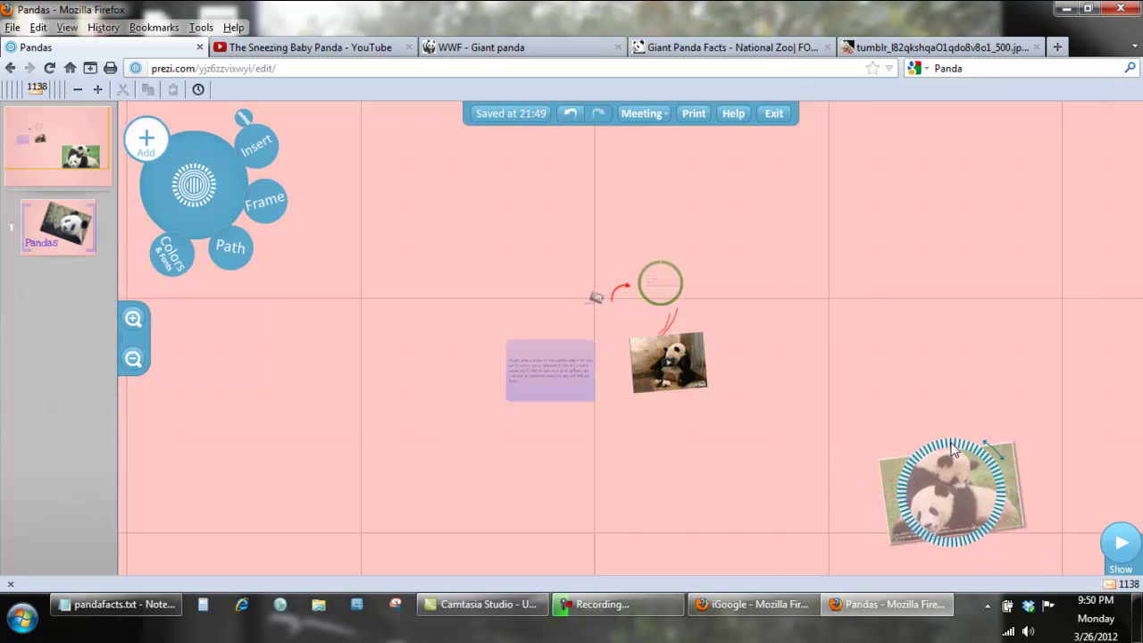
left_click_drag(954, 499, 858, 493)
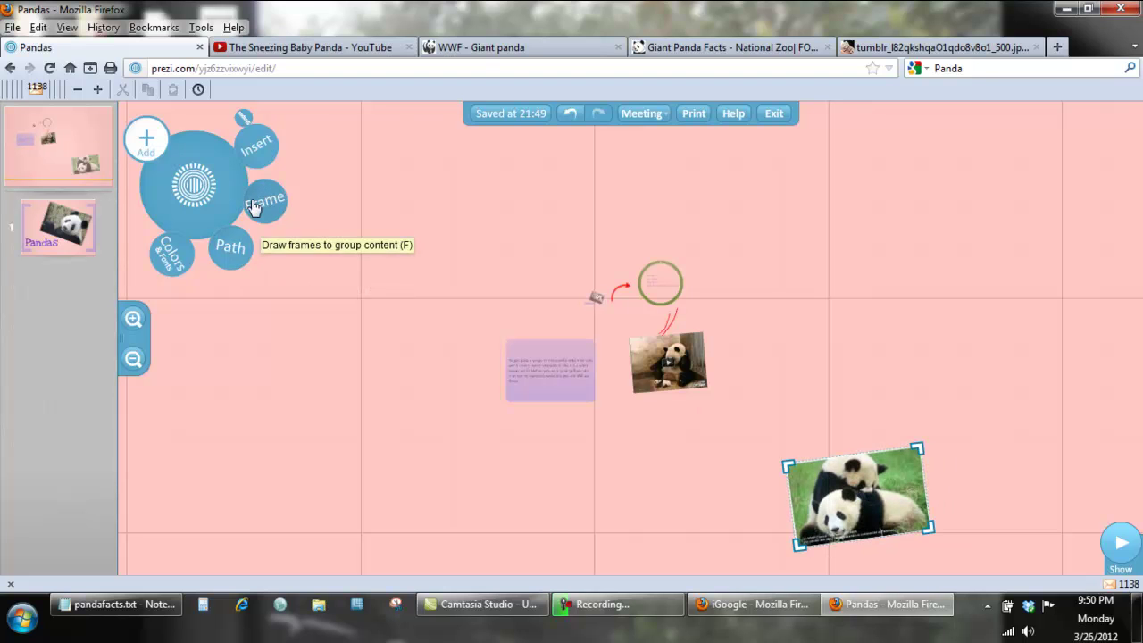
Draw three short thick red lines radiating outward from the upper-left side and top of the two-panda photo
left_click(257, 148)
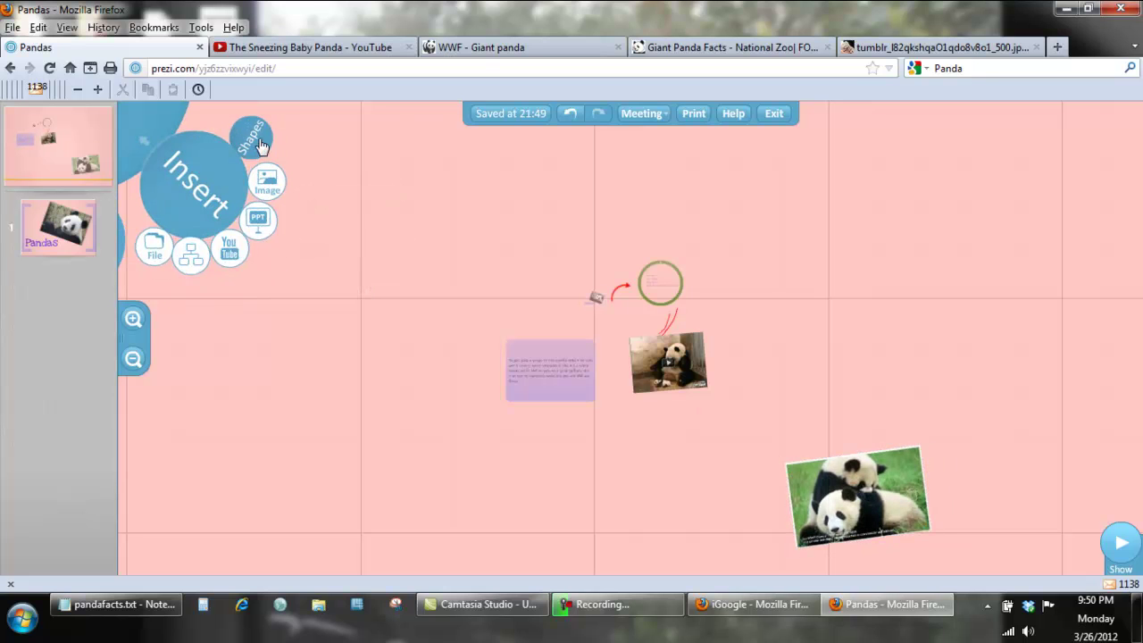
left_click(259, 142)
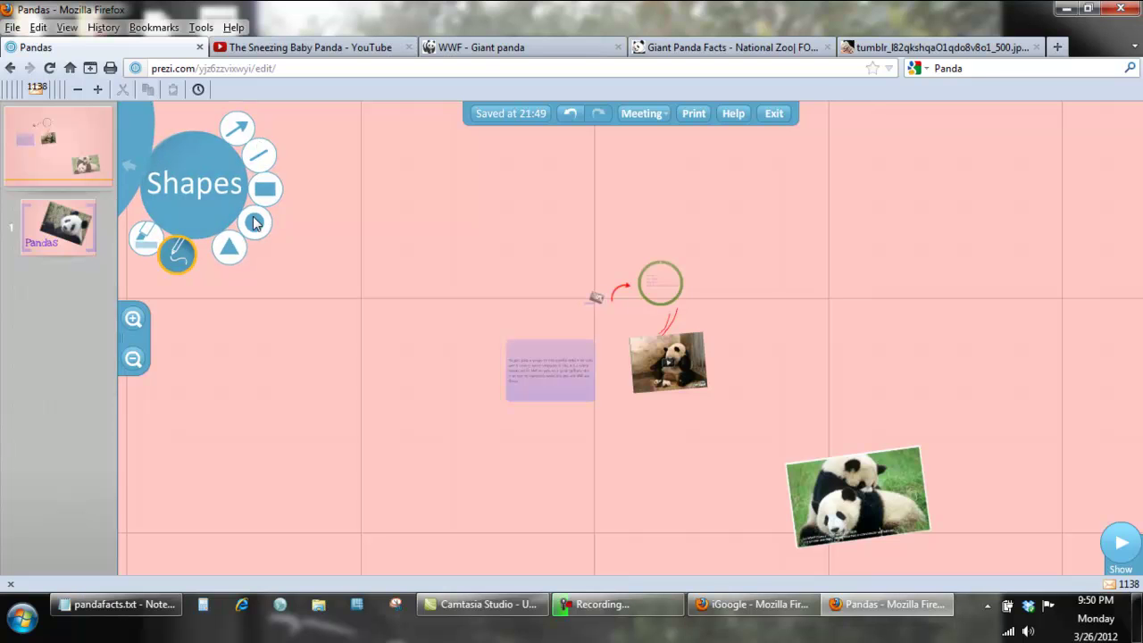
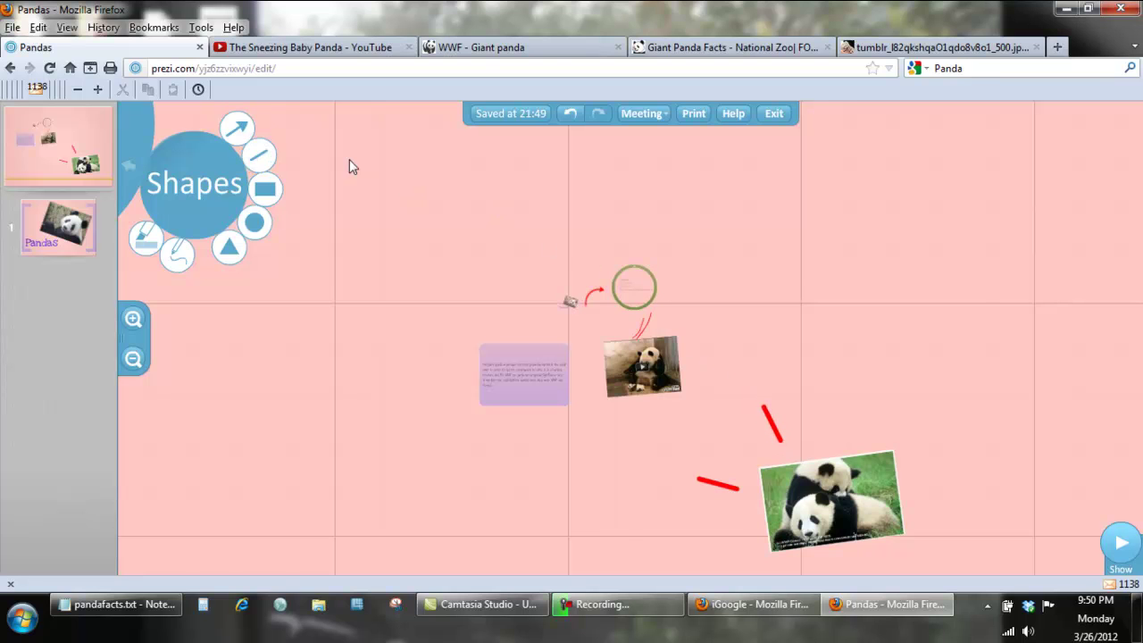
left_click(863, 484)
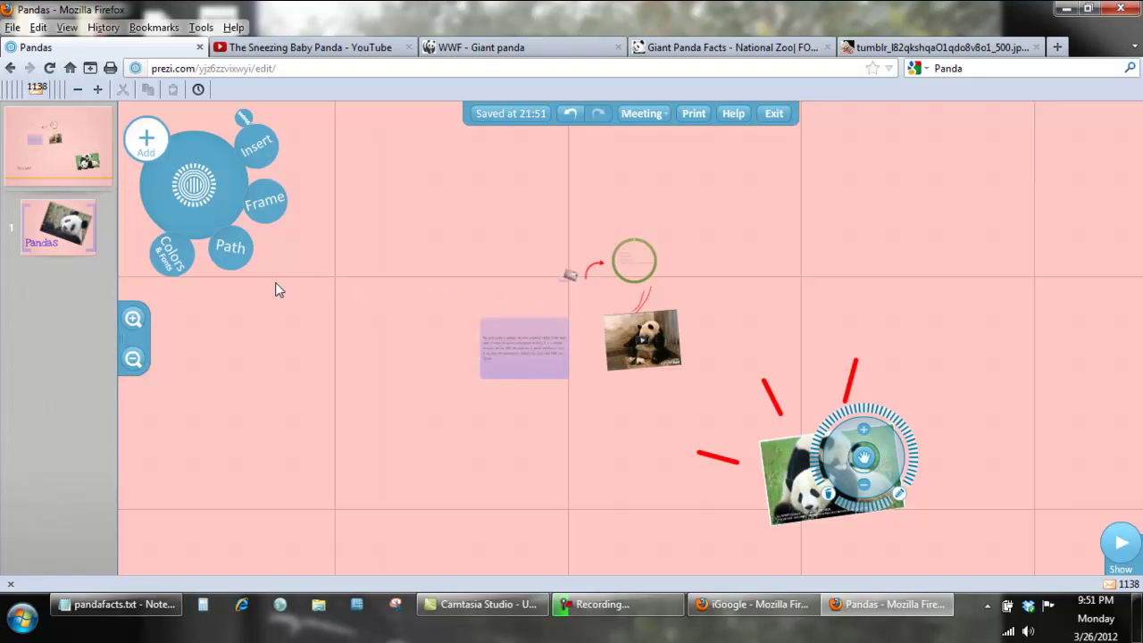
Switch to pandafacts.txt in Notepad and copy the paragraph about pandas living in broadleaf and coniferous forests
left_click(116, 604)
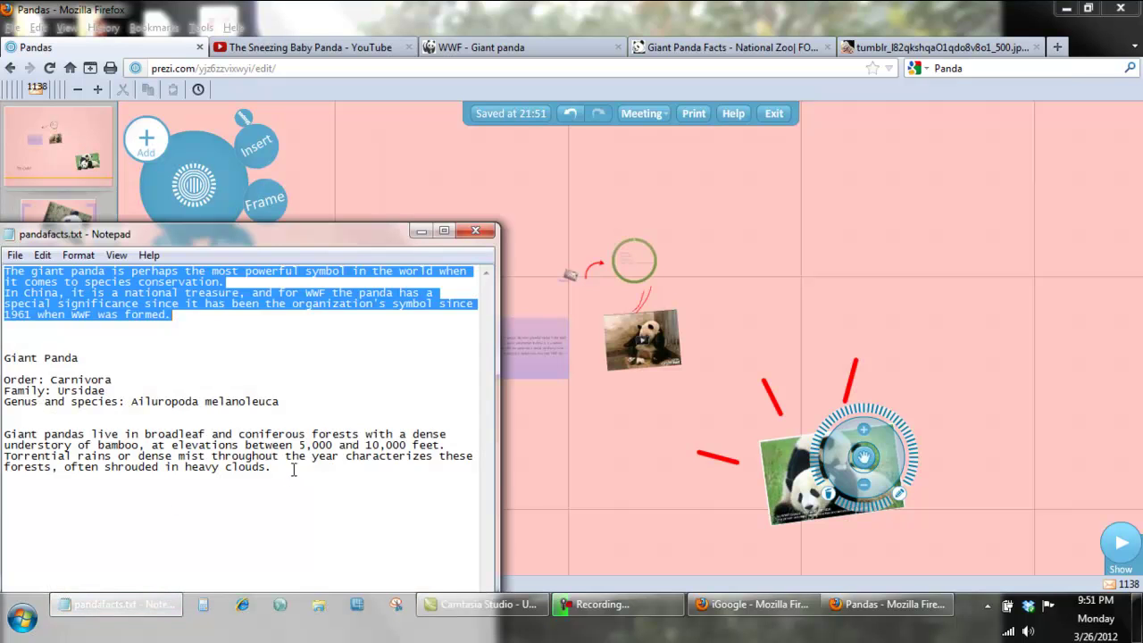
left_click_drag(277, 467, 6, 435)
right_click(7, 438)
left_click(51, 266)
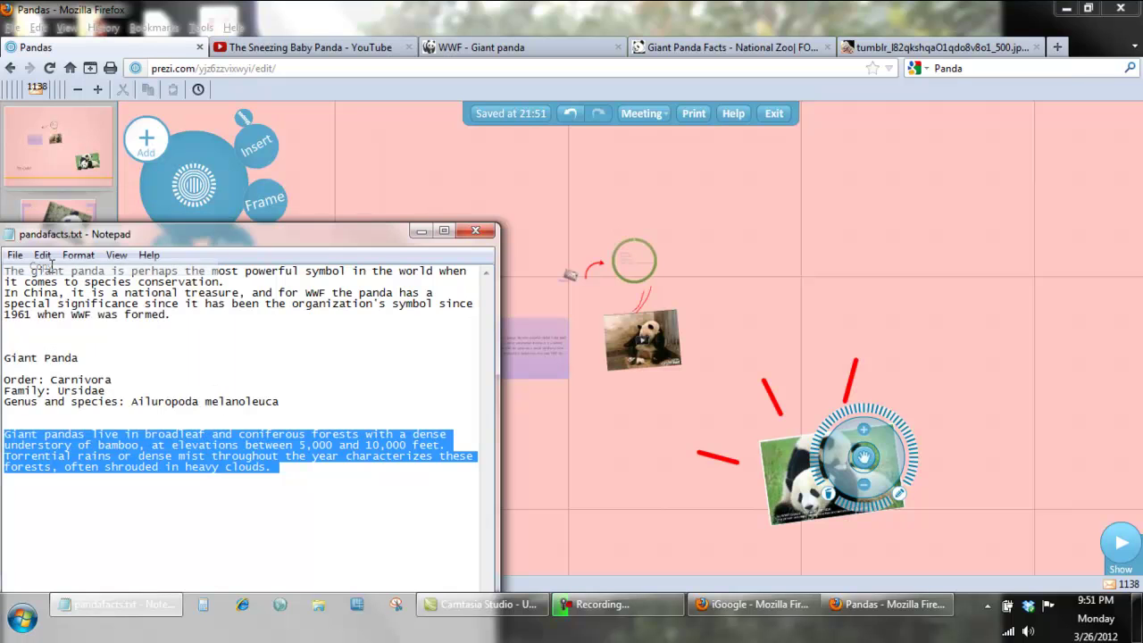
Return to the prezi and paste the copied forest paragraph as a text box on the empty canvas below the purple rectangle
left_click(558, 497)
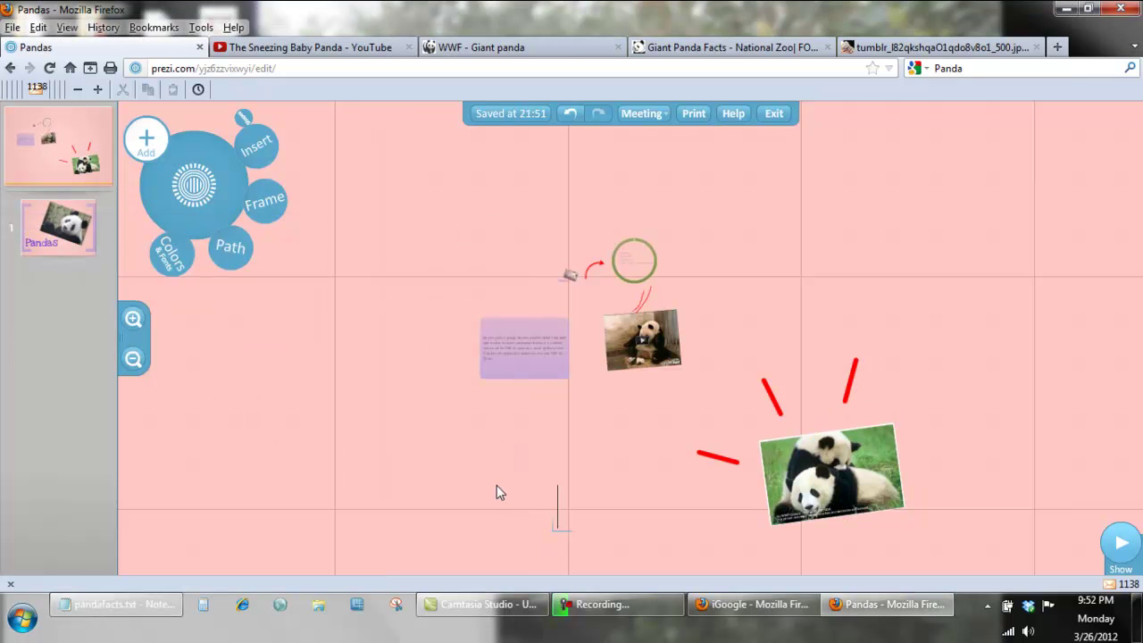
right_click(565, 504)
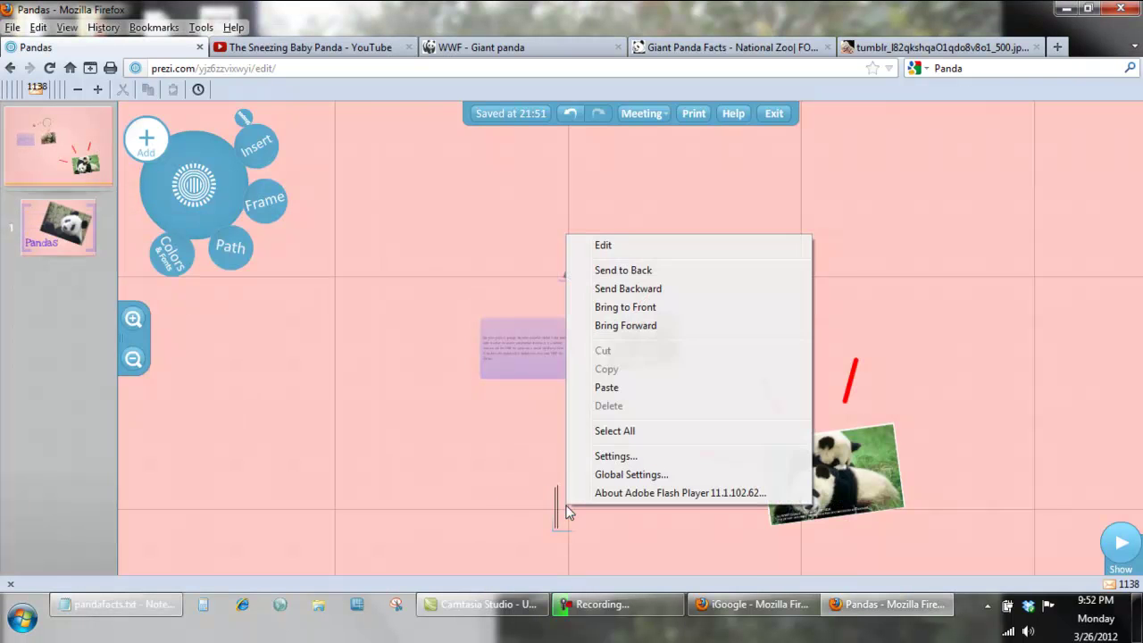
left_click(608, 388)
left_click_drag(765, 466, 314, 468)
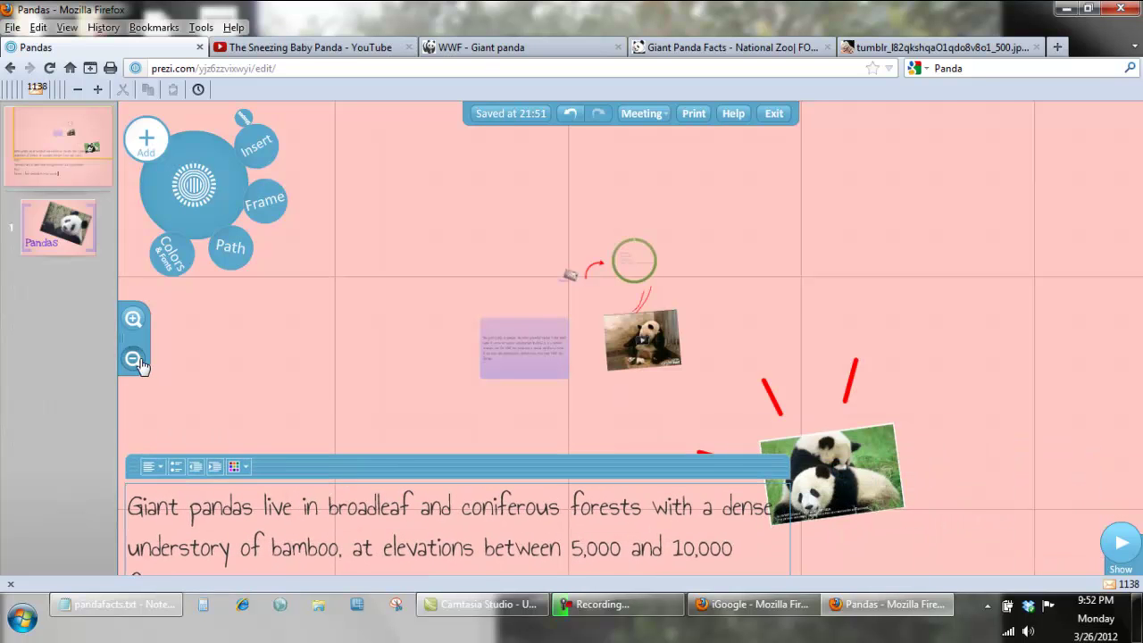
left_click(133, 359)
left_click_drag(530, 435, 438, 436)
Remove the line breaks before "Torrential" and "forests" so the pasted paragraph flows as continuous text
left_click(194, 542)
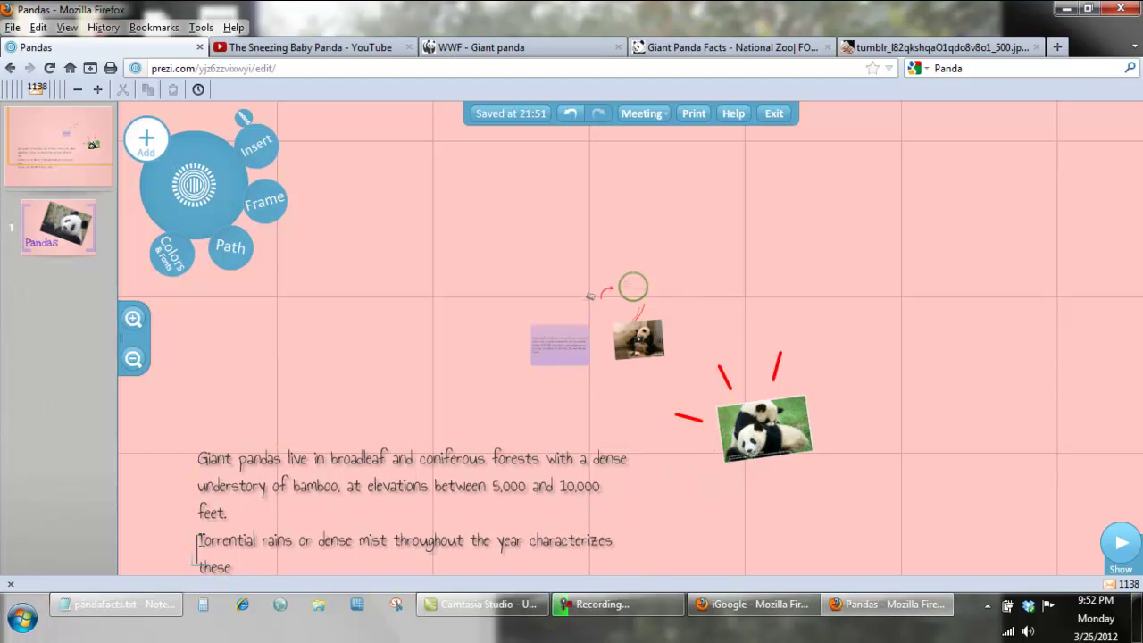
left_click(451, 510)
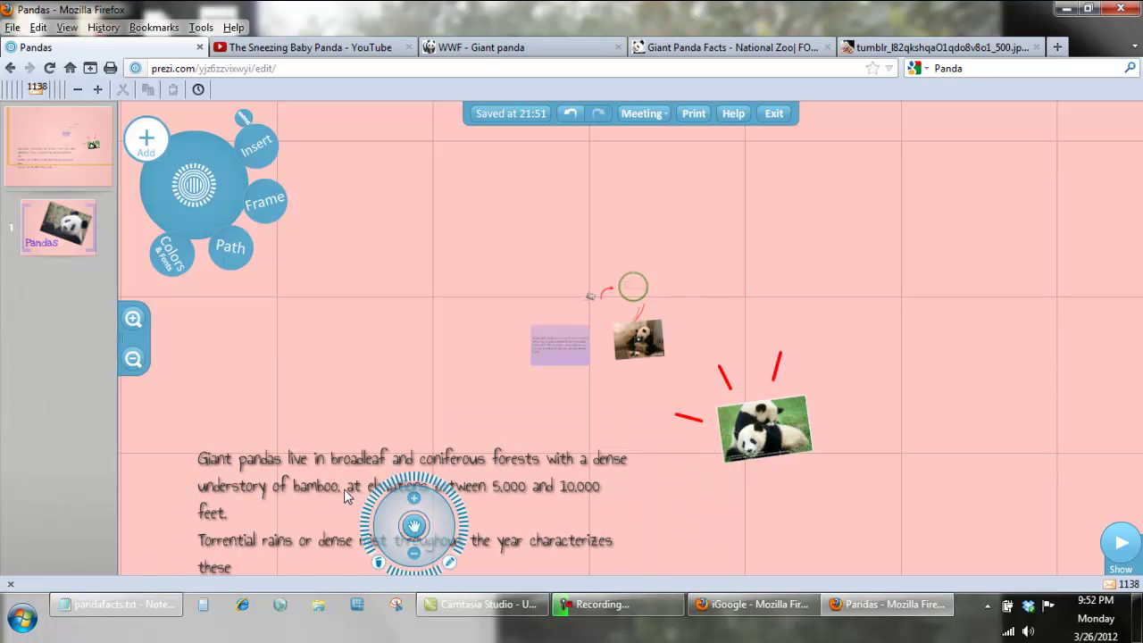
left_click(451, 562)
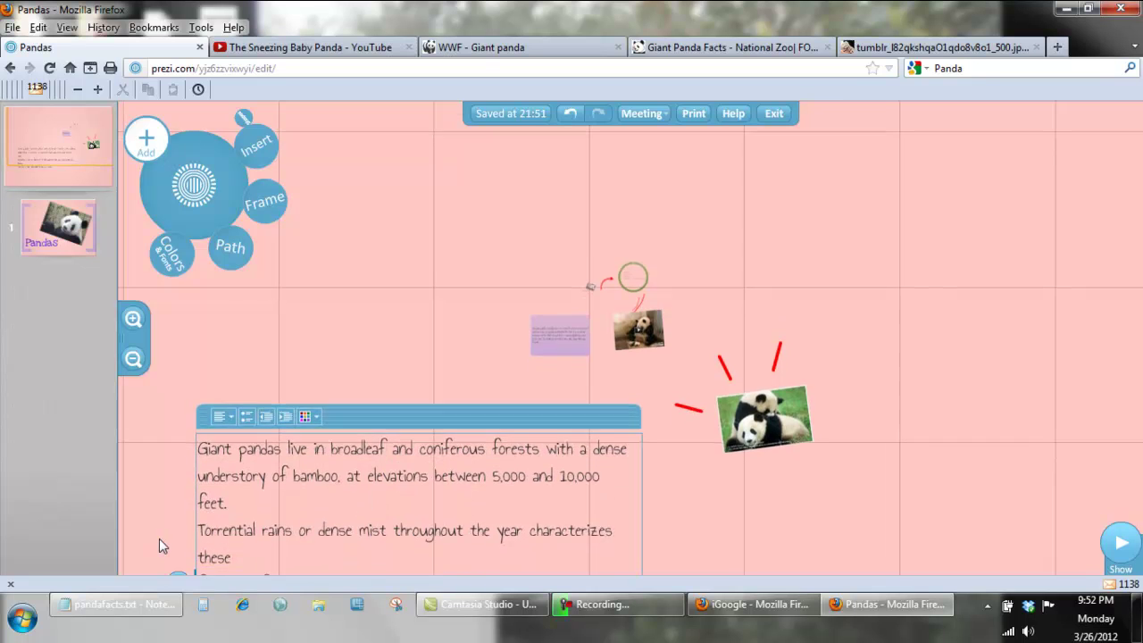
left_click(200, 473)
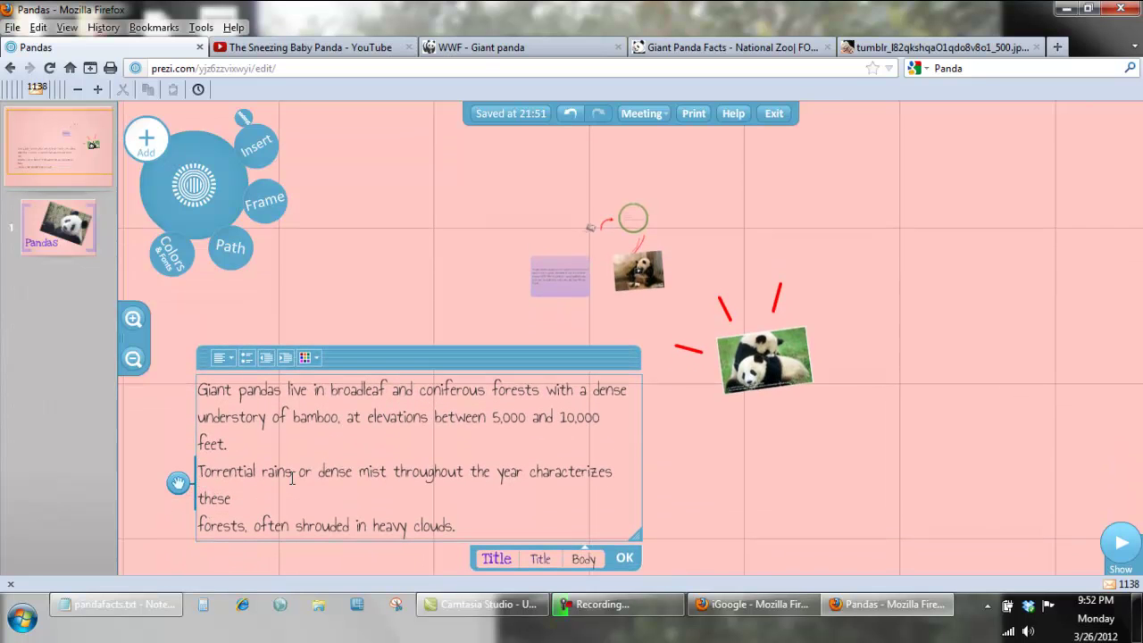
key("BackSpace")
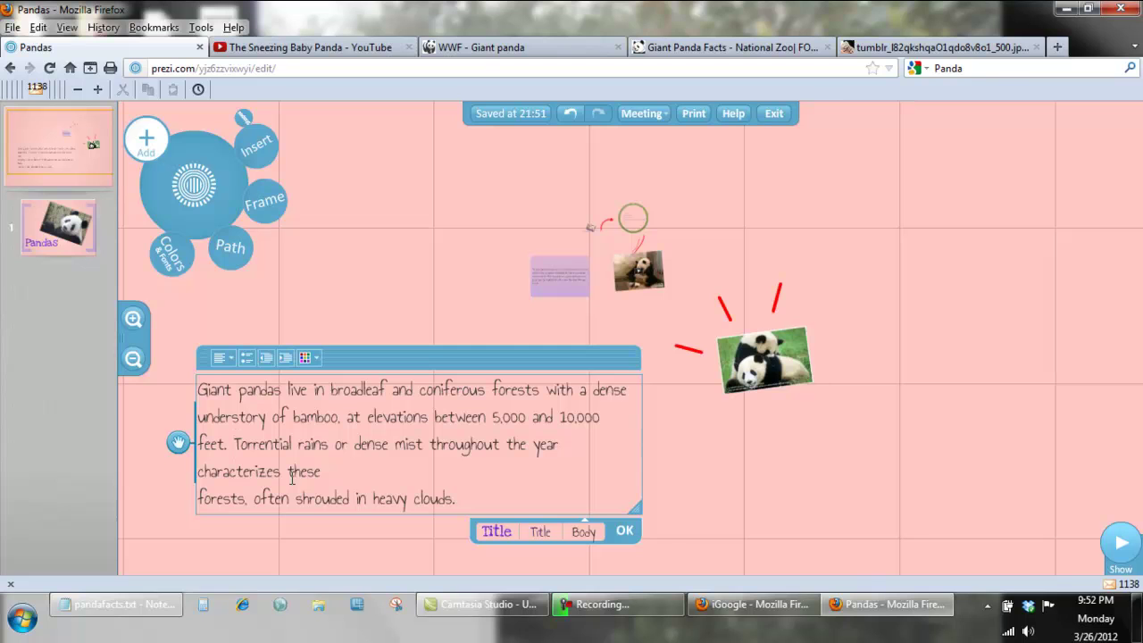
left_click(199, 498)
key("BackSpace")
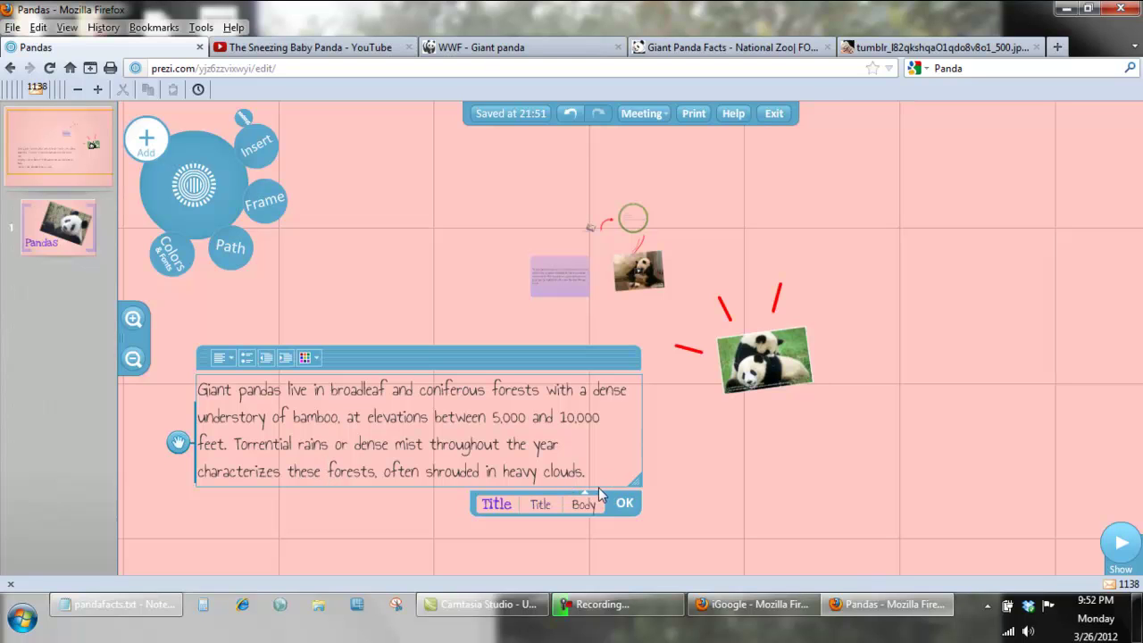
left_click(629, 502)
Shrink the forest paragraph and add the heading line "Habitat" above its text
left_click(339, 448)
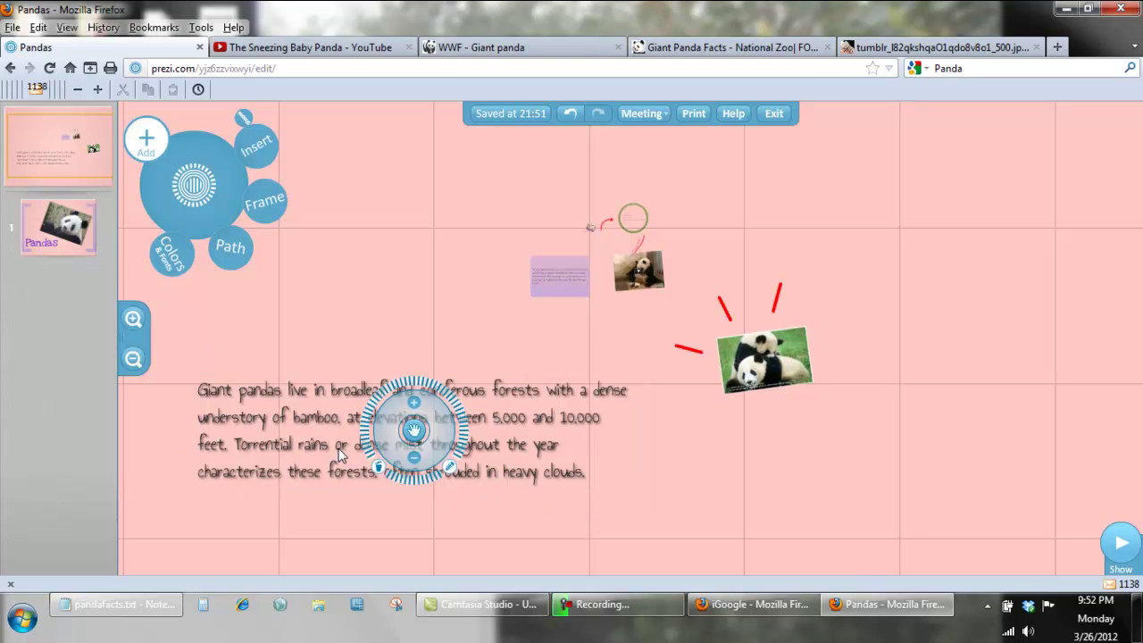
left_click(416, 459)
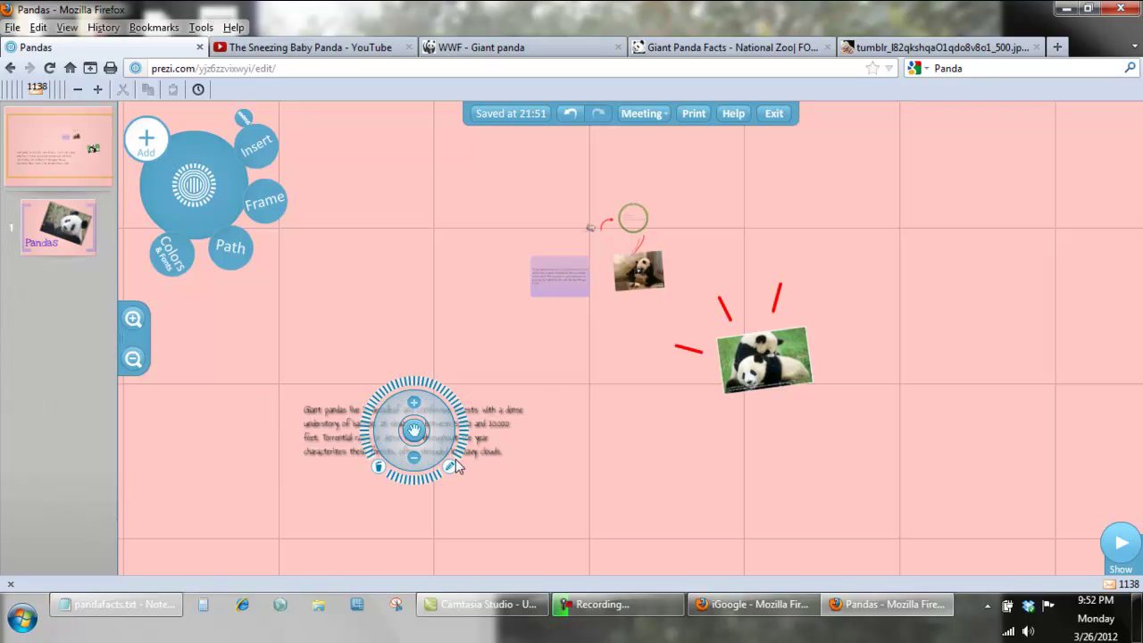
left_click(449, 463)
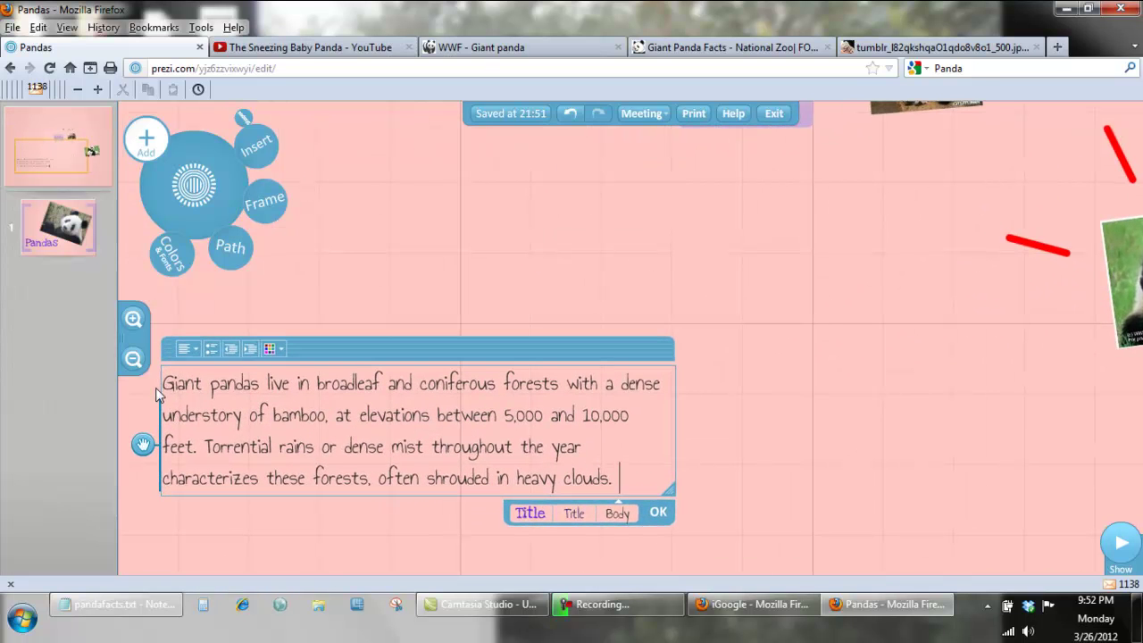
left_click(163, 384)
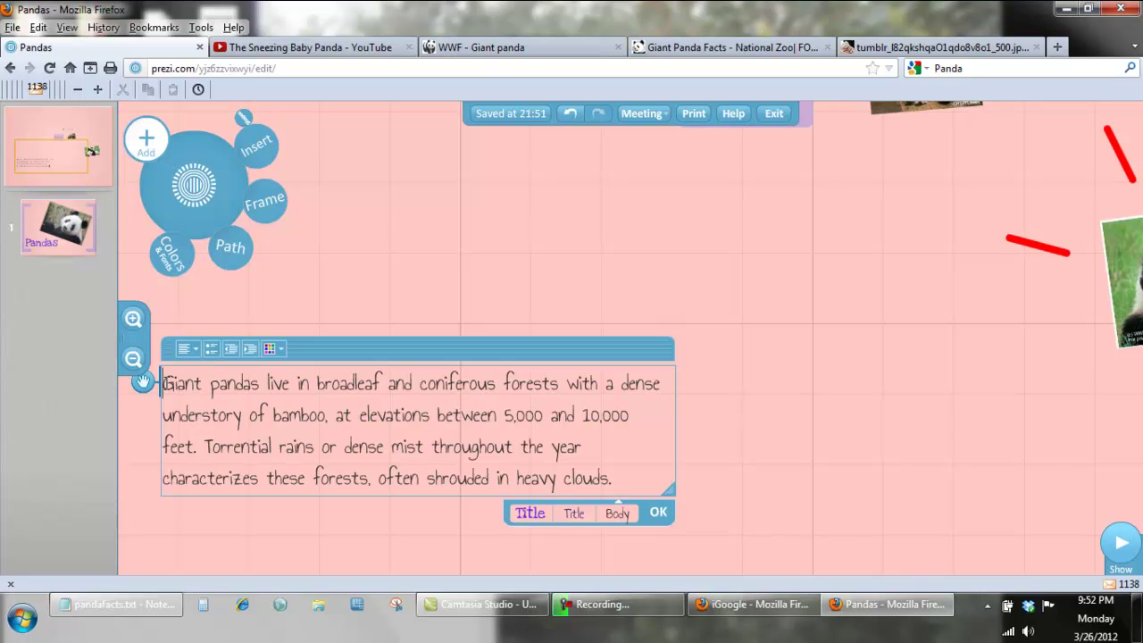
type("Habitat")
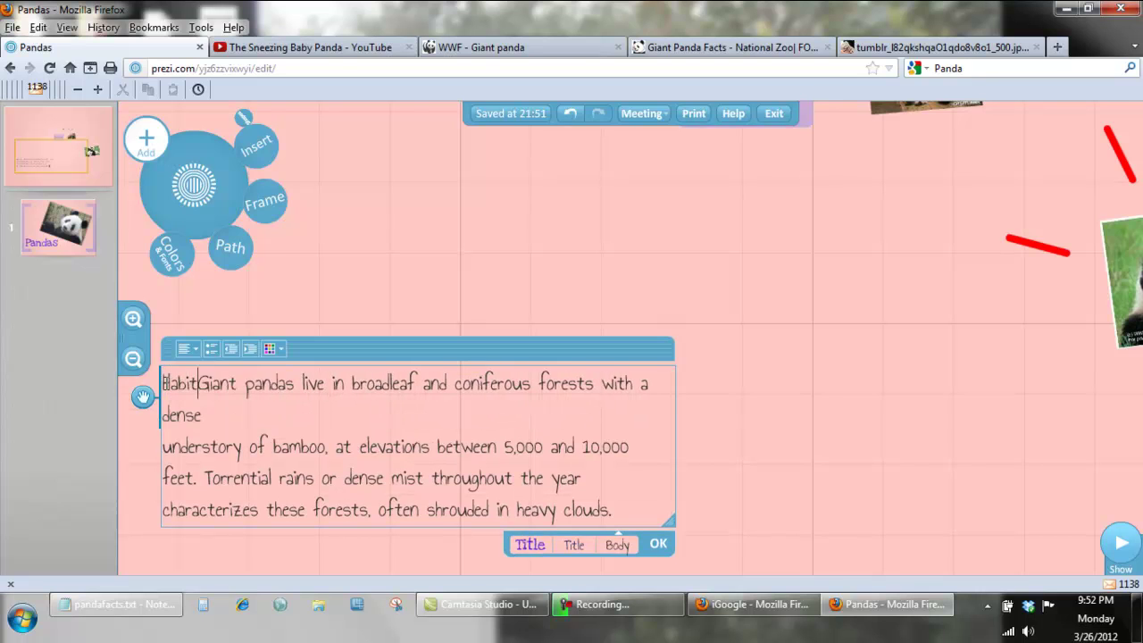
key("Return")
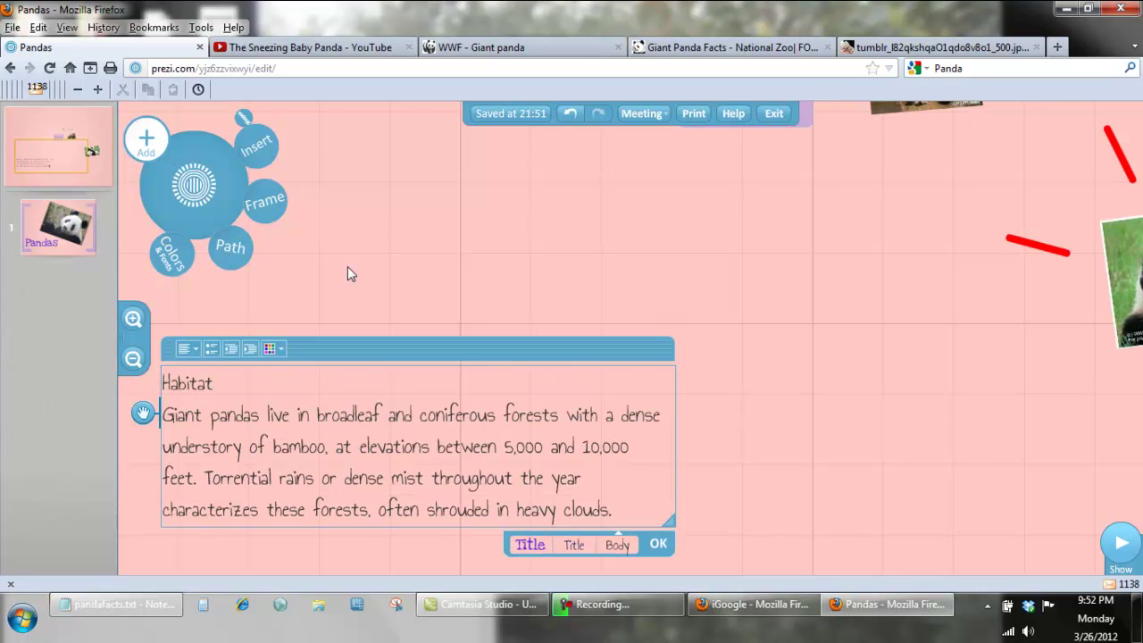
left_click(658, 544)
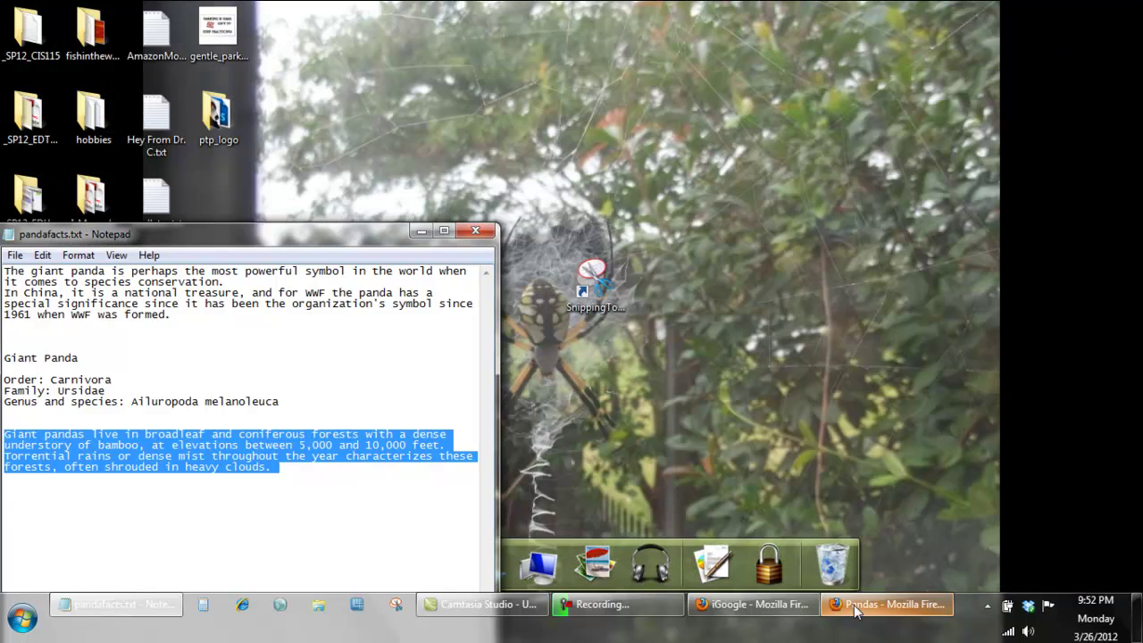
On the National Zoo panda facts page, copy the first Geographic distribution sentence, ending with "Gansu provinces."
left_click(889, 605)
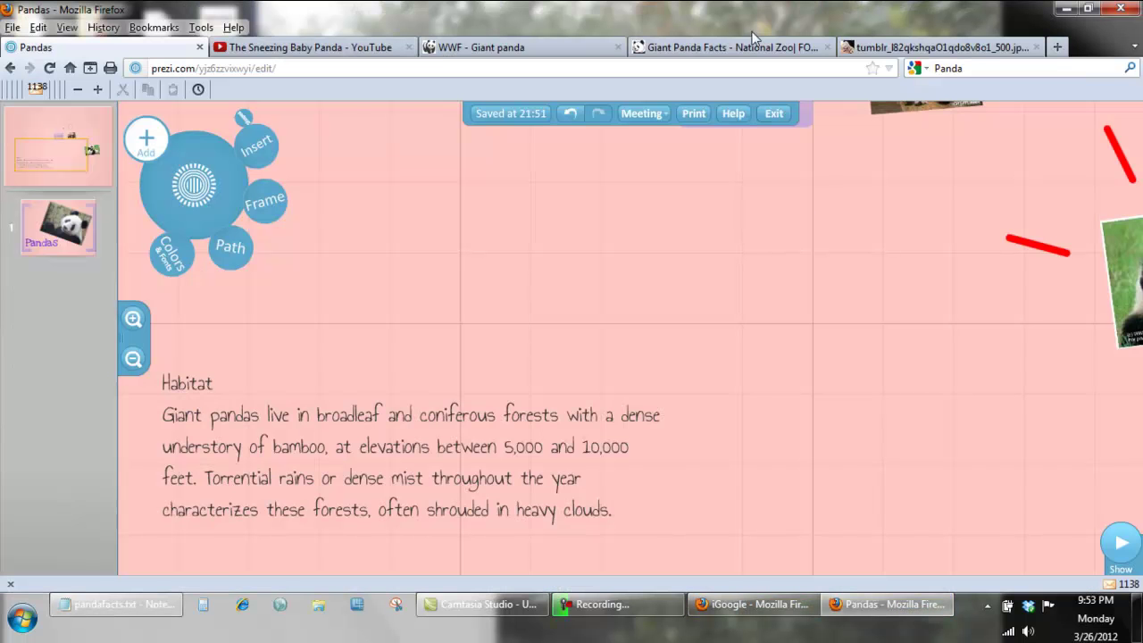
left_click(720, 47)
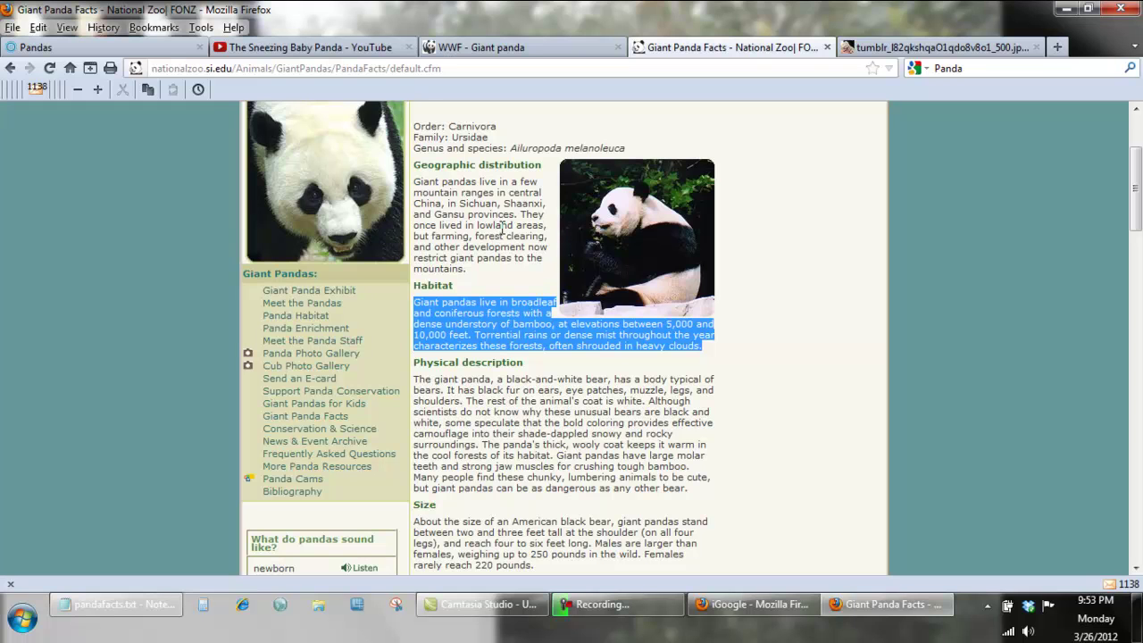
left_click_drag(519, 214, 416, 182)
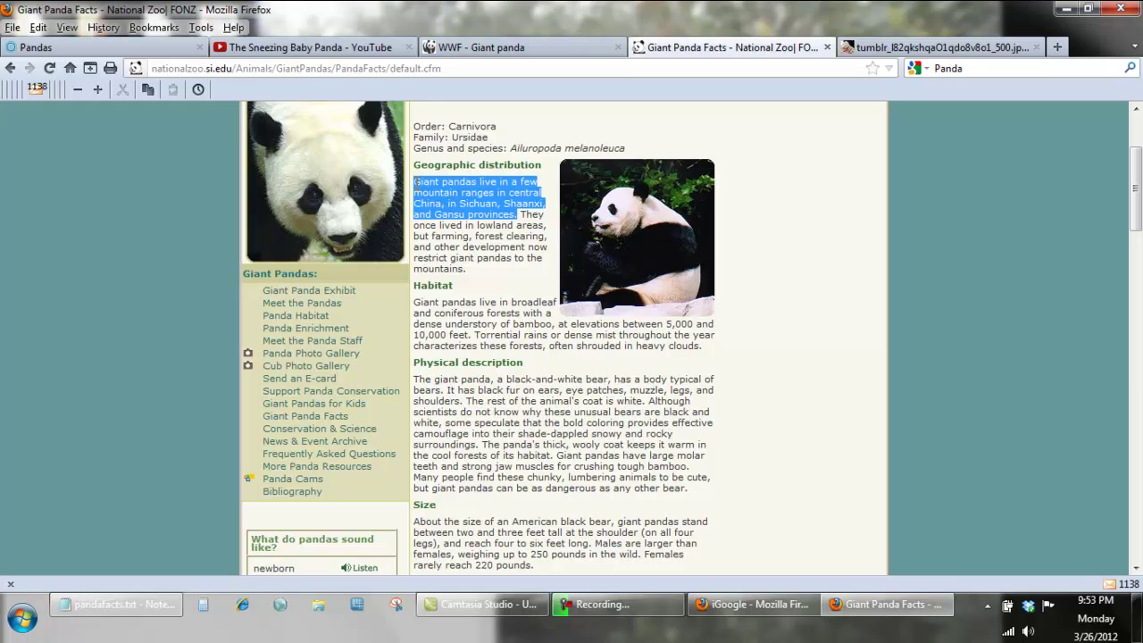
right_click(426, 185)
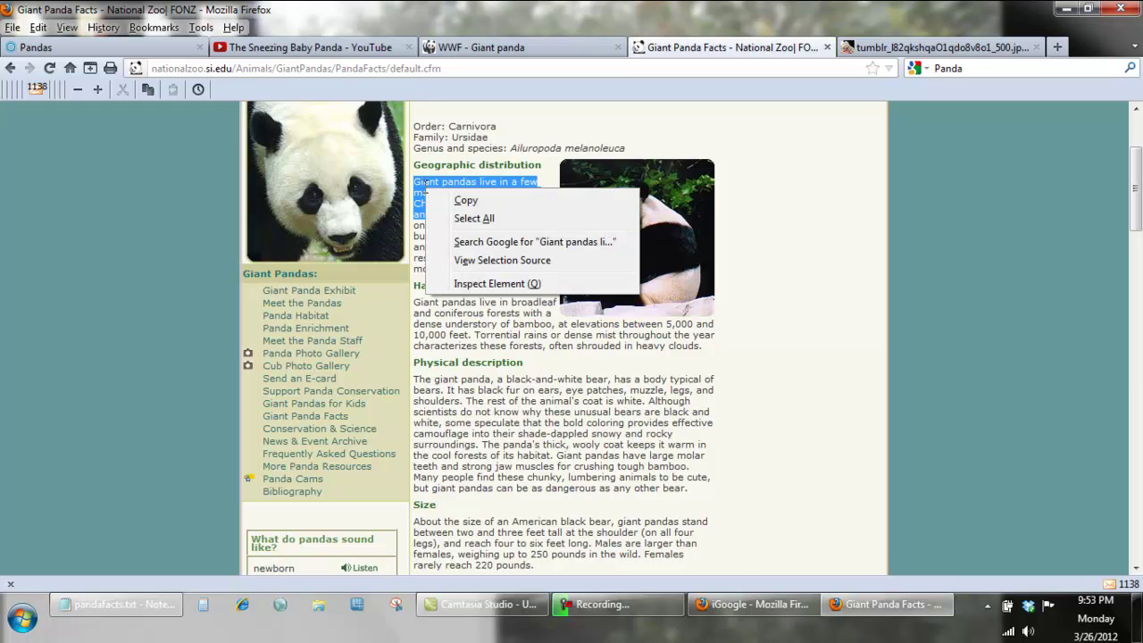
left_click(451, 195)
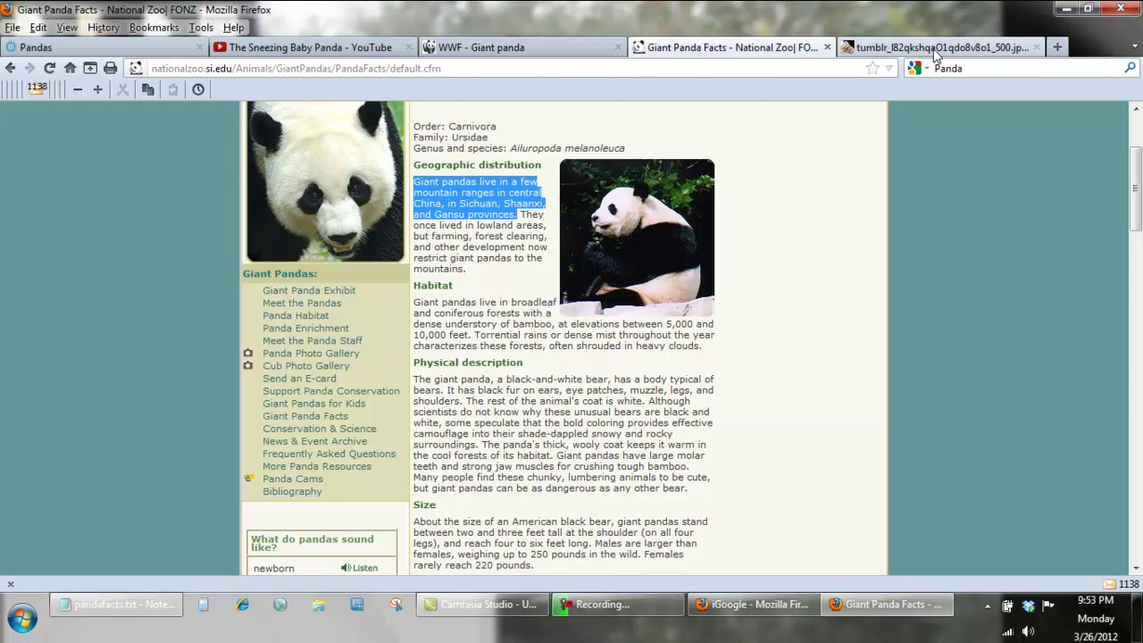
Paste the copied geographic distribution sentence into a new text box on the prezi canvas above the Habitat paragraph
left_click(150, 47)
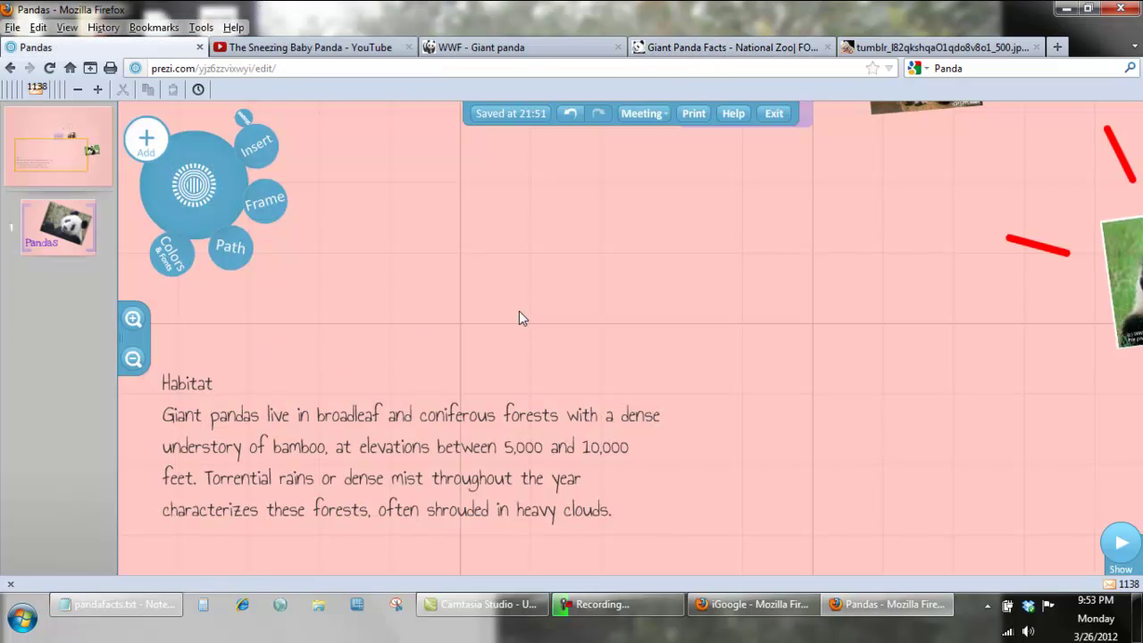
right_click(551, 274)
double_click(518, 276)
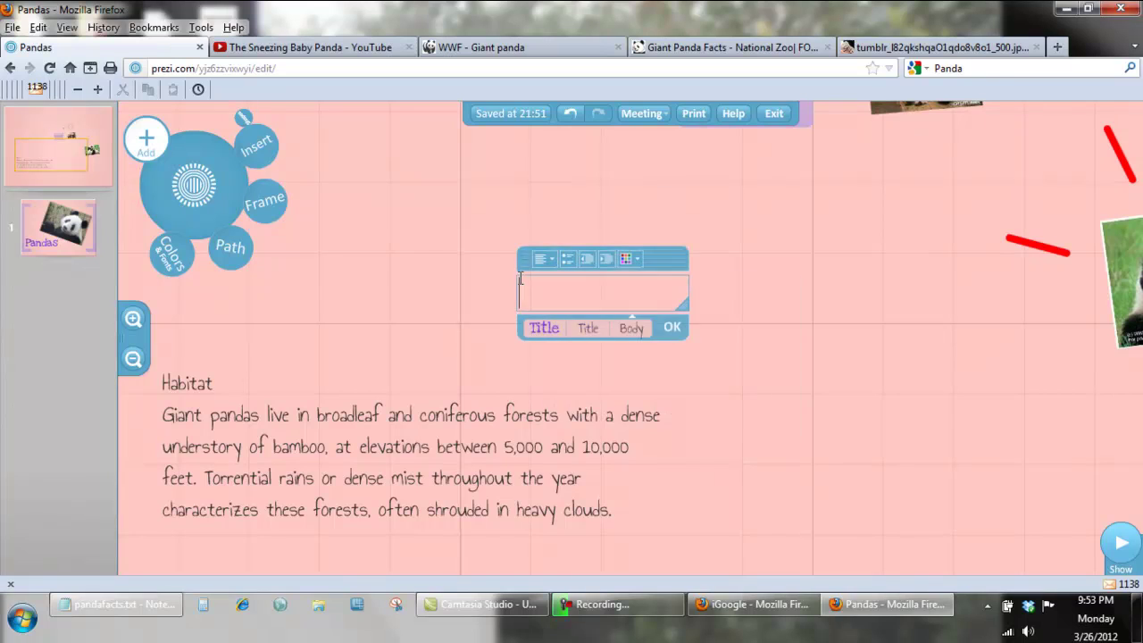
right_click(519, 277)
left_click(577, 432)
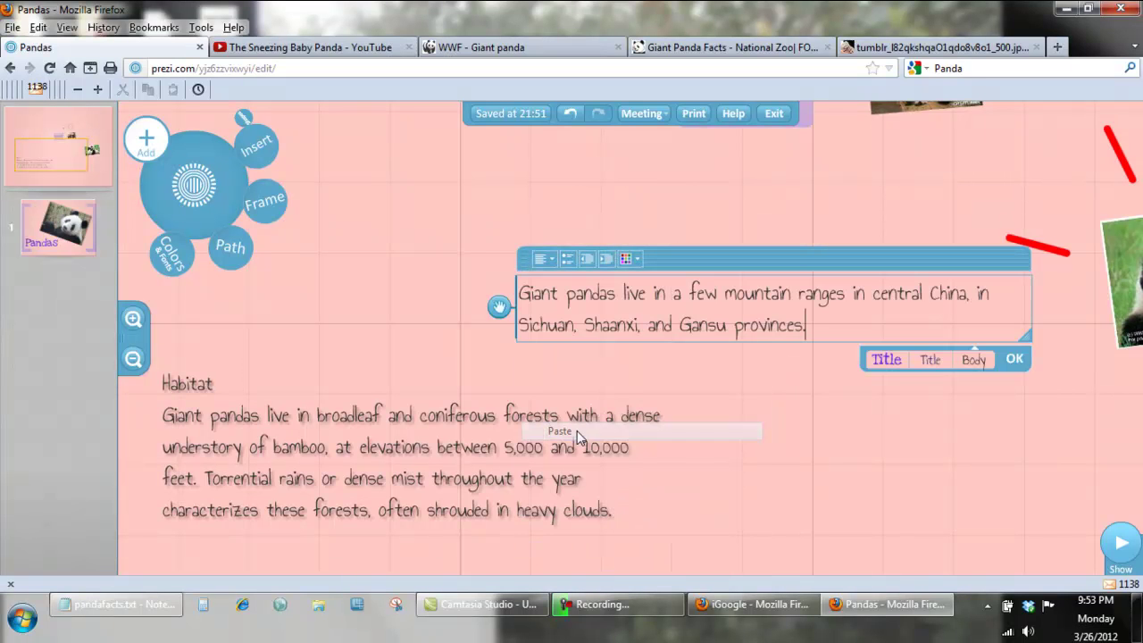
left_click(1015, 358)
Shrink the geographic distribution sentence to a tiny dot and move it next to "feet." inside the Habitat paragraph
left_click(686, 317)
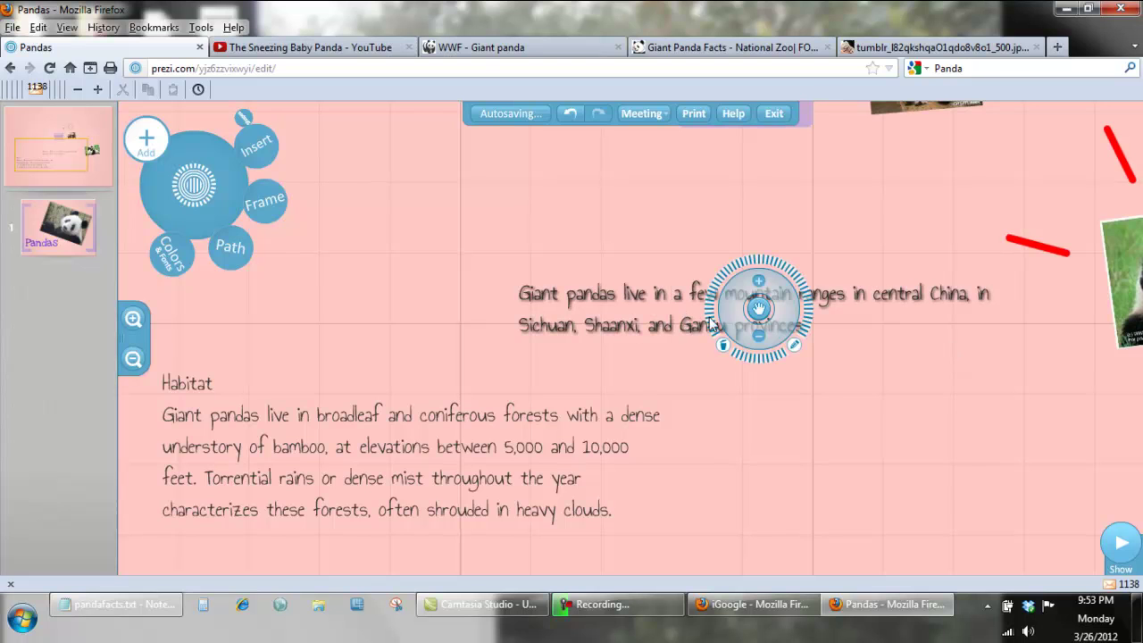
left_click(758, 337)
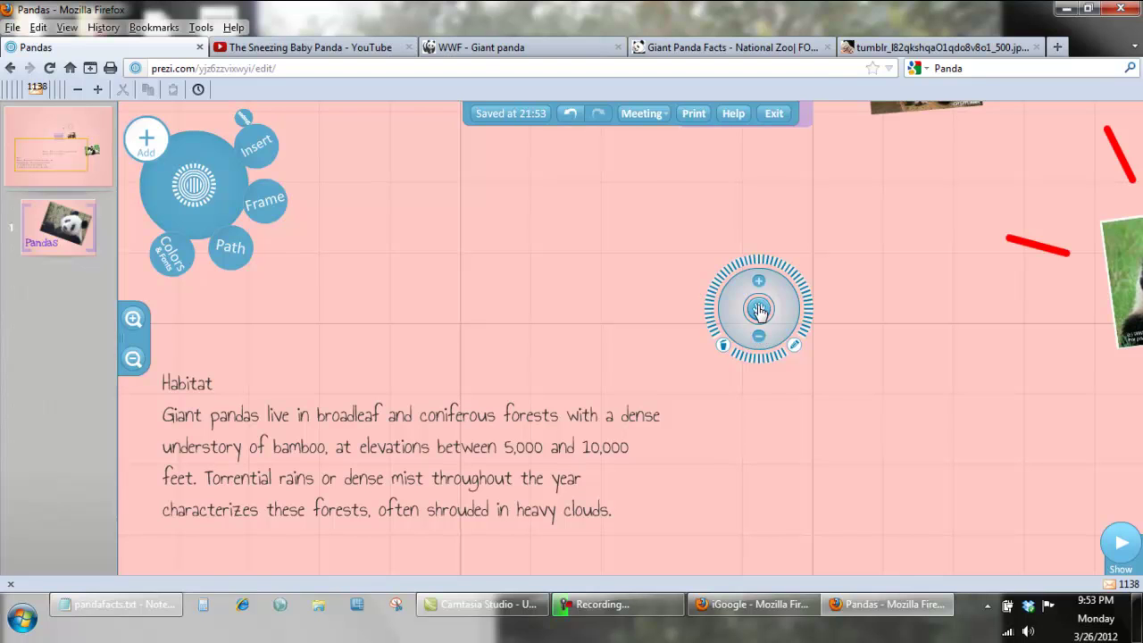
left_click(748, 312)
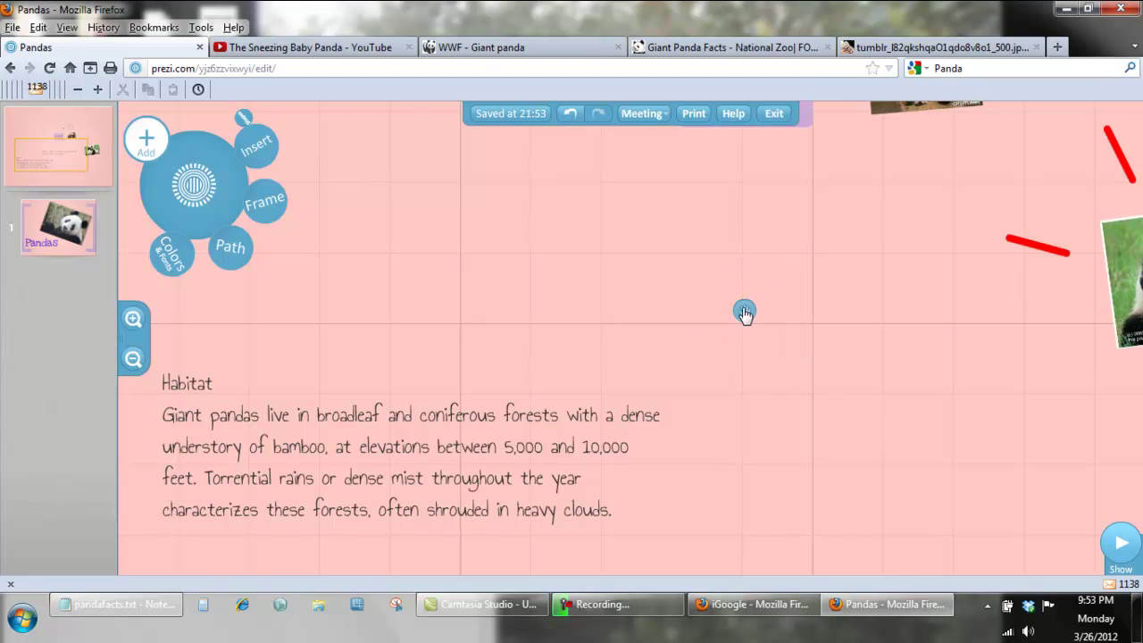
left_click(202, 480)
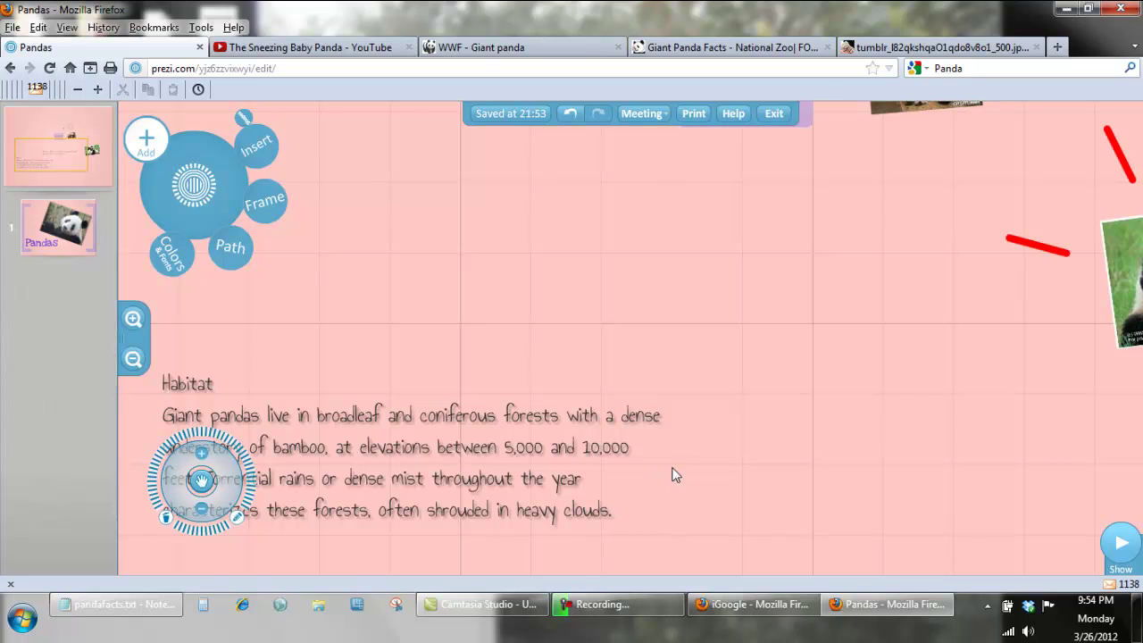
Start inserting a YouTube video in the prezi, and open the PANDA BABIES video on the YouTube page
left_click(258, 154)
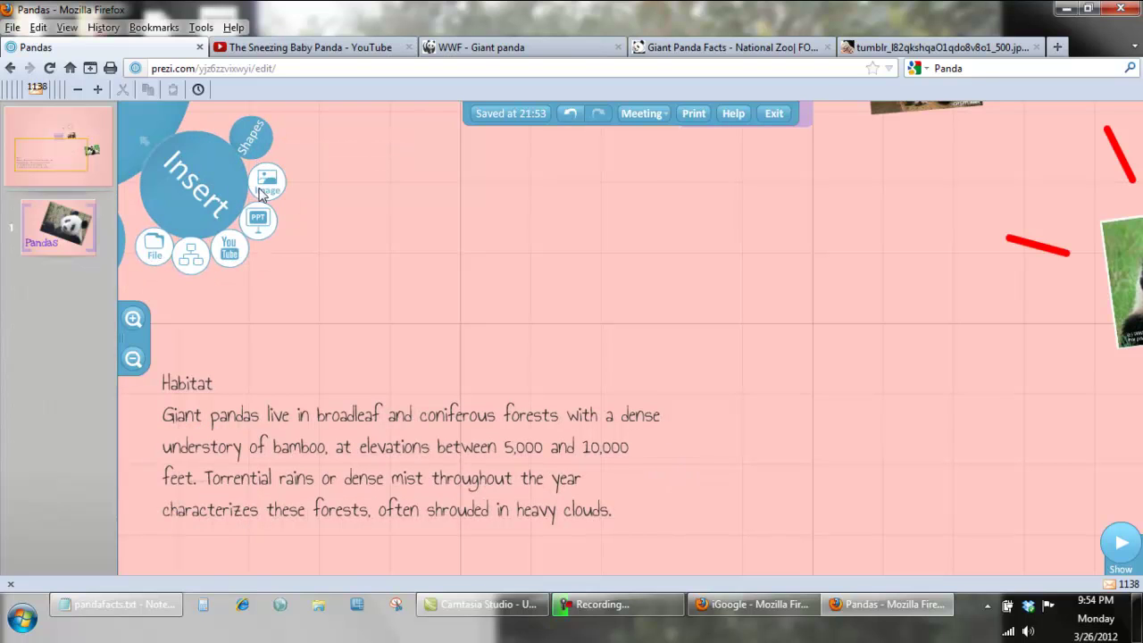
left_click(230, 253)
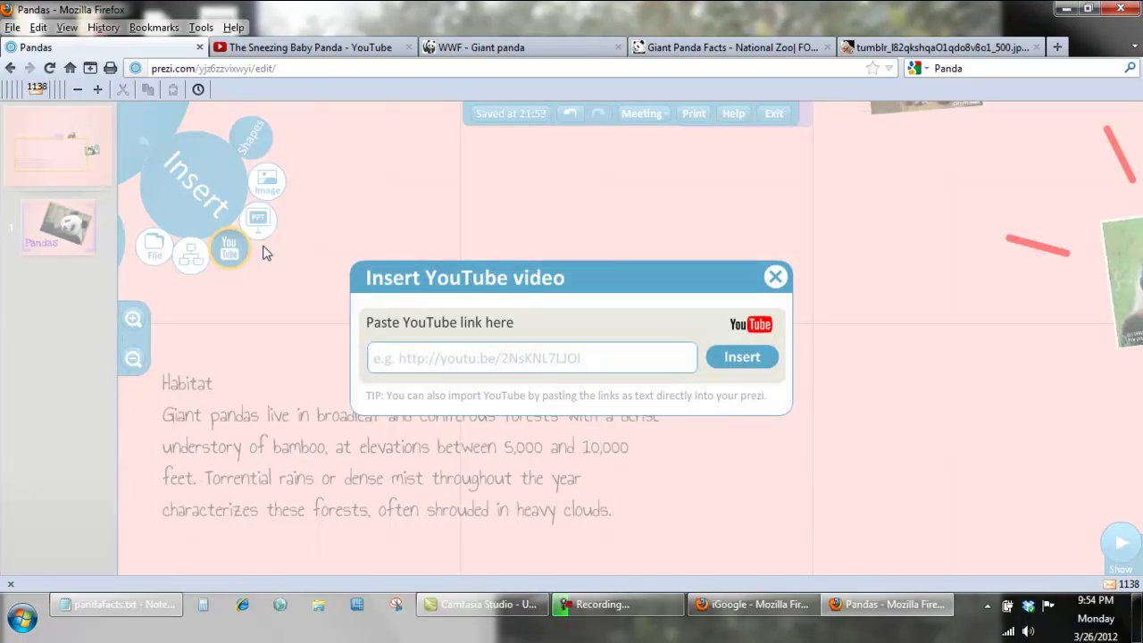
left_click(322, 51)
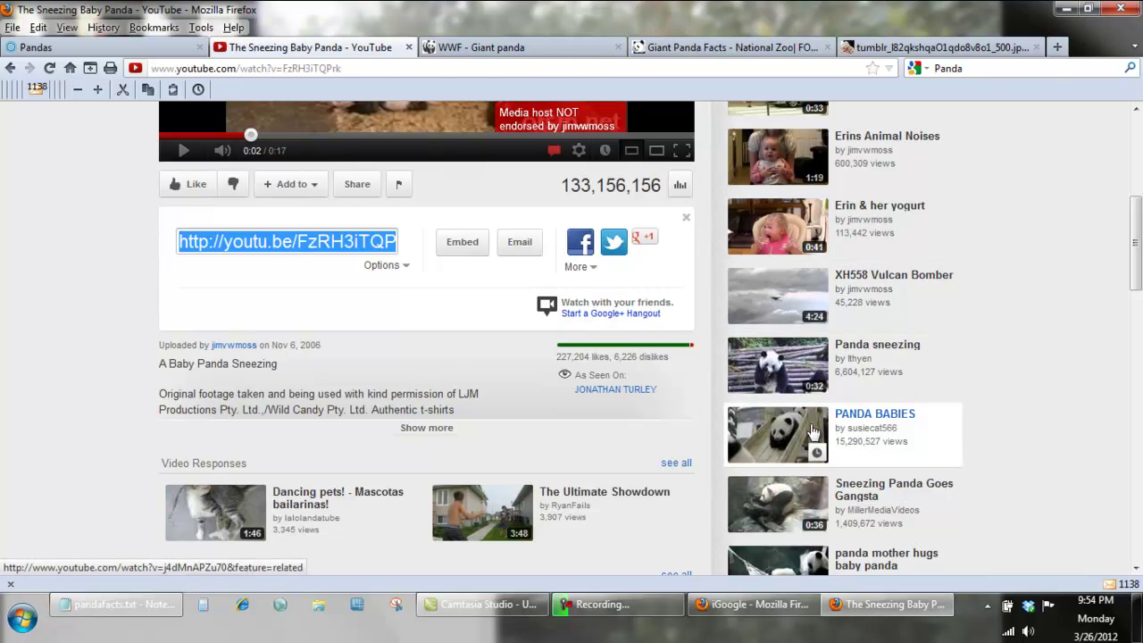
left_click(846, 420)
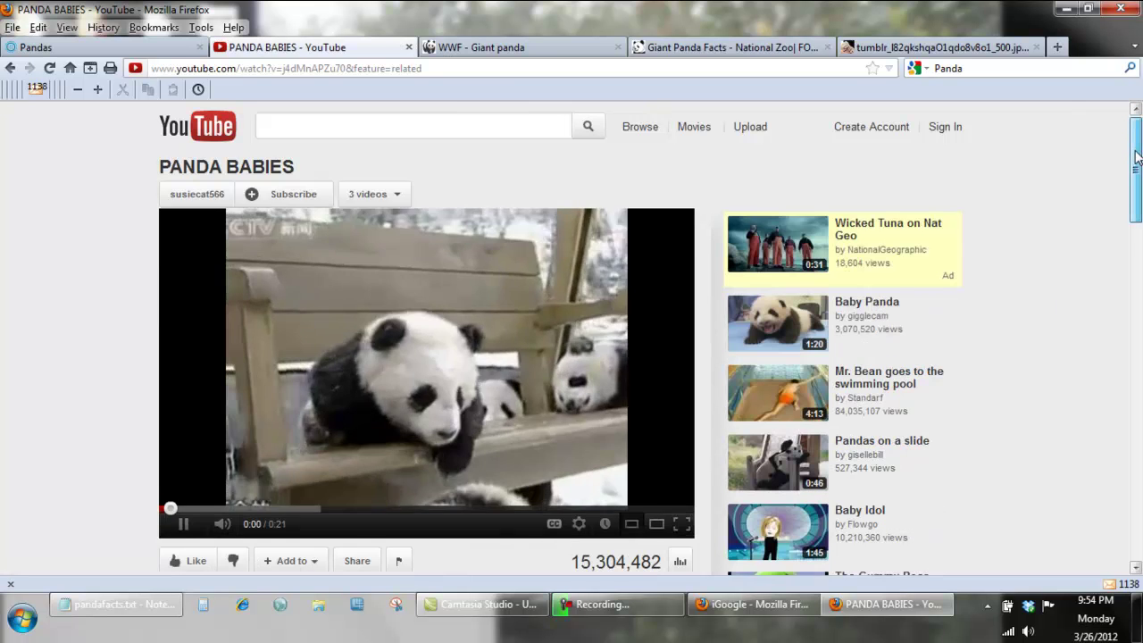
scroll(1138, 158, "down", 3)
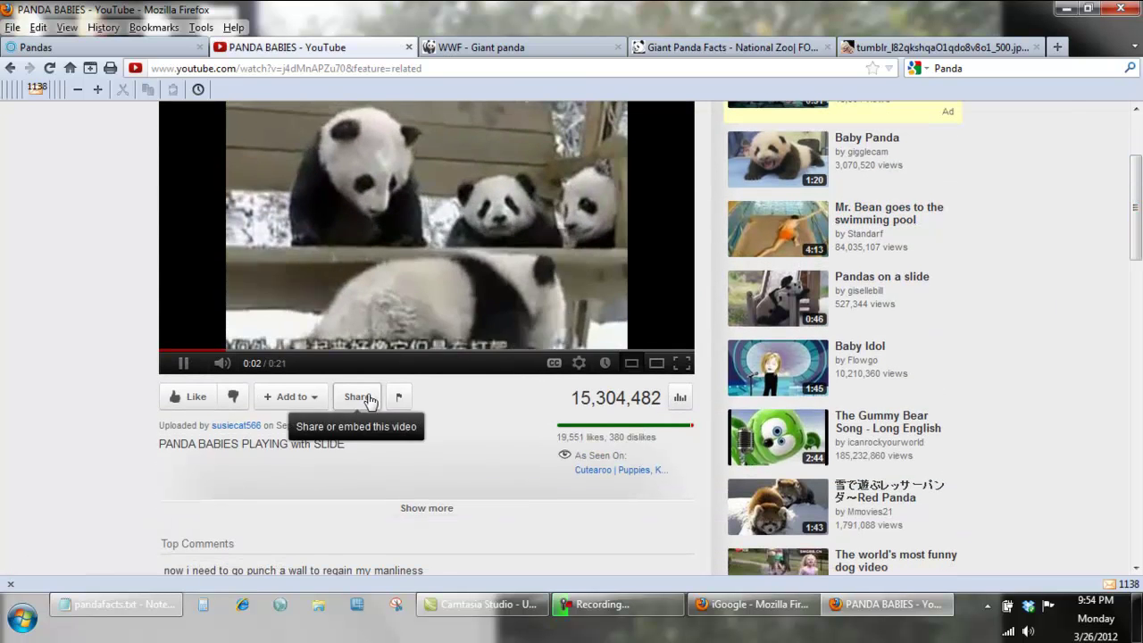
Pause the PANDA BABIES video and copy its share link
left_click(369, 400)
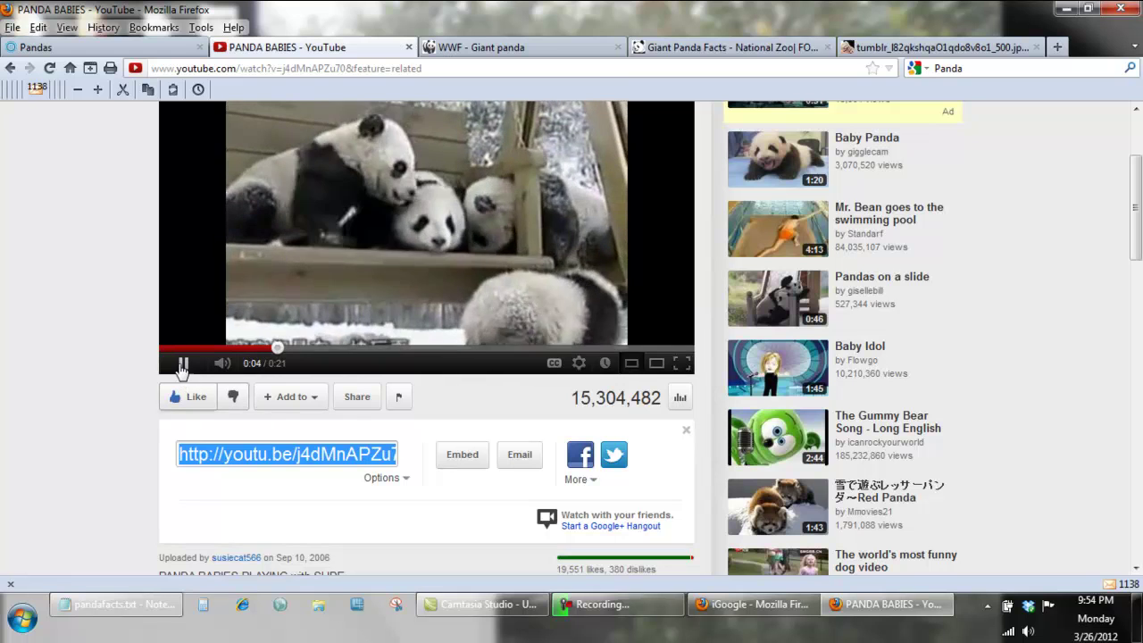
left_click(182, 364)
left_click(286, 456)
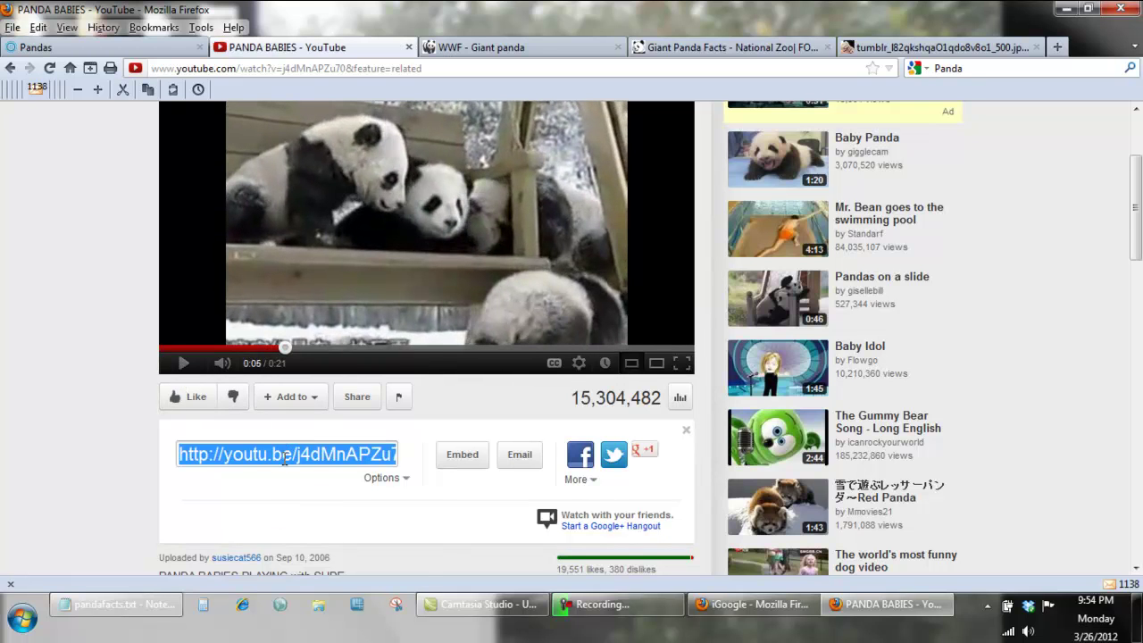
right_click(286, 457)
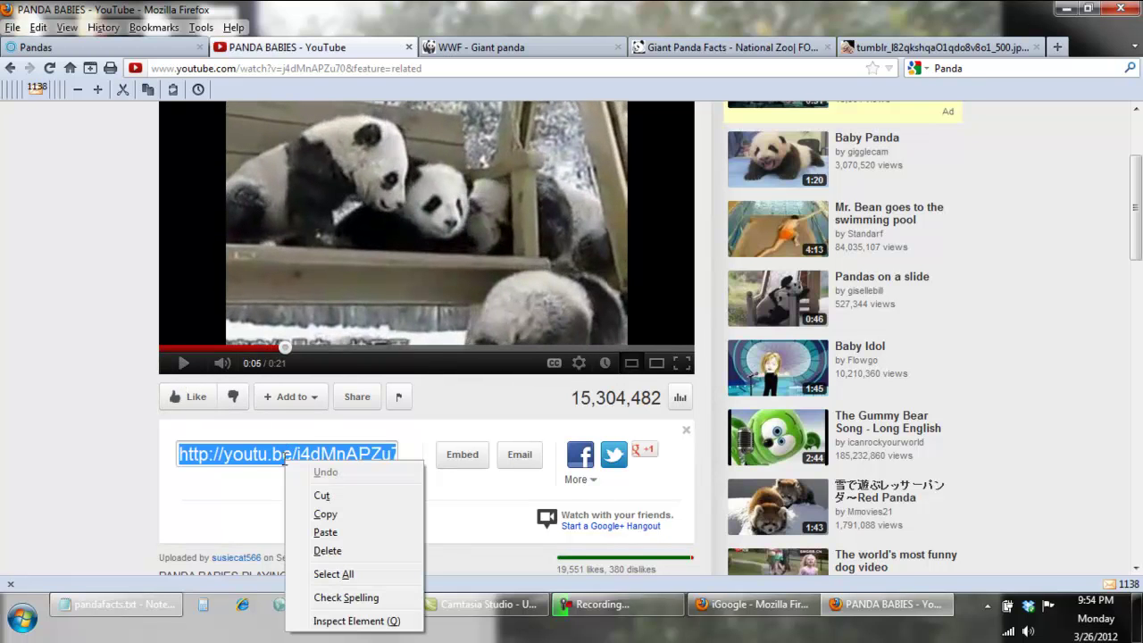
left_click(326, 516)
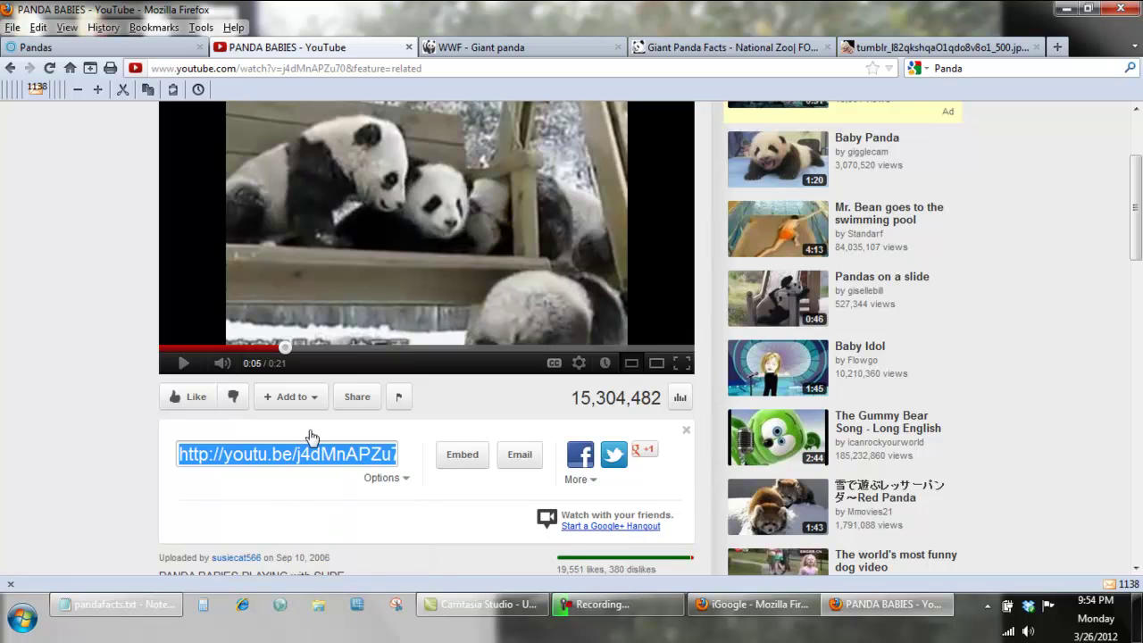
left_click(83, 46)
right_click(434, 359)
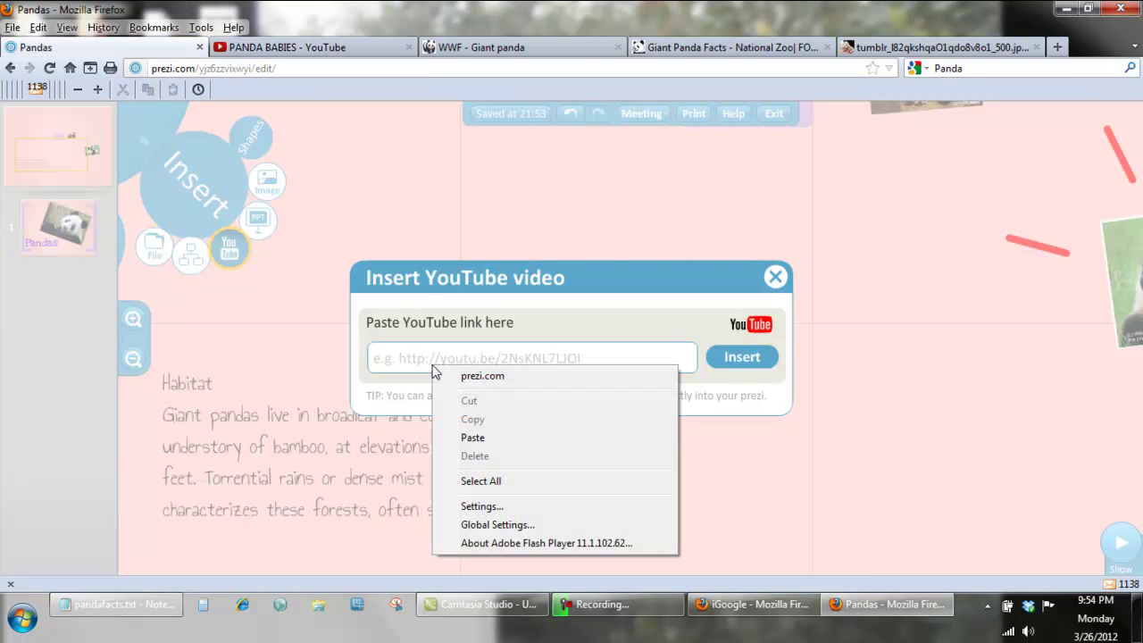
left_click(506, 437)
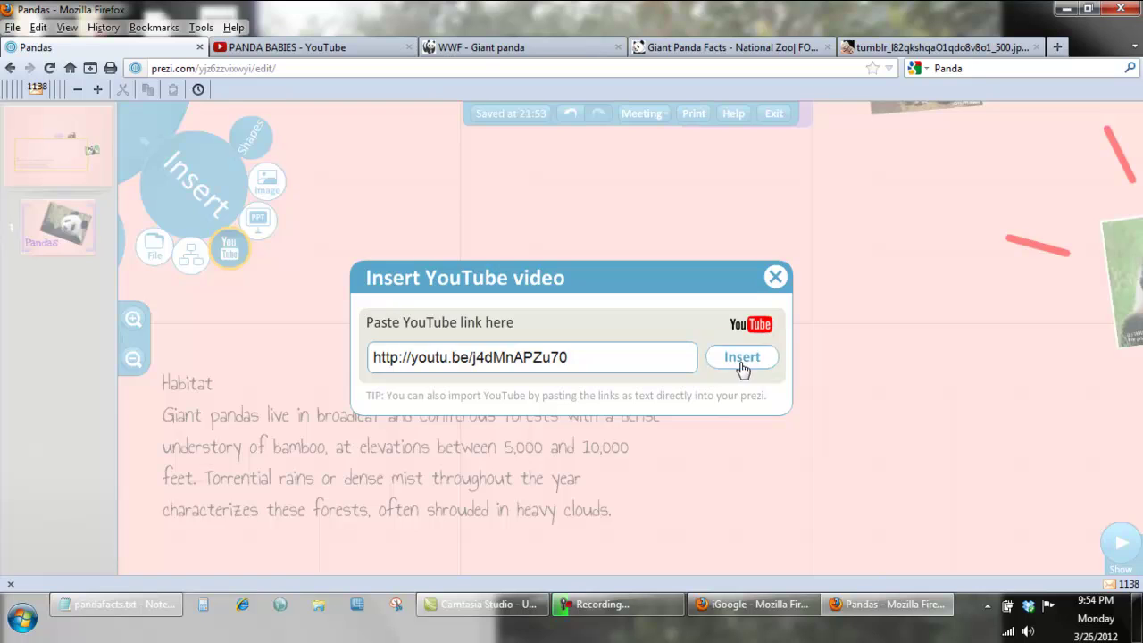
left_click(741, 357)
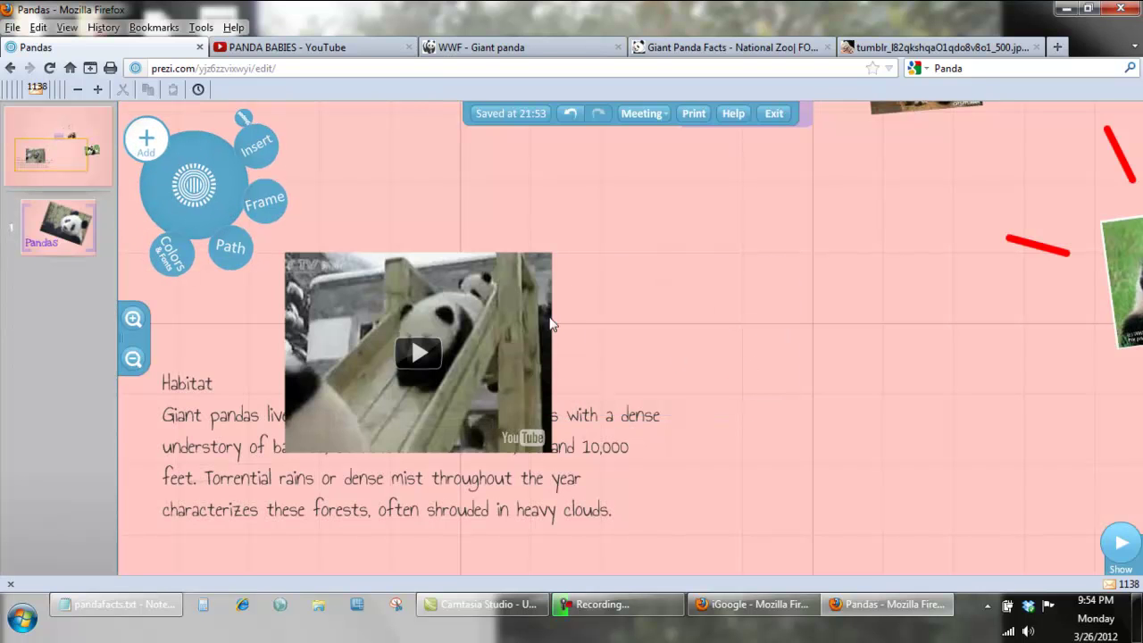
Shrink the panda video to a tiny dot and hide it beside "forests," in the last line of the Habitat paragraph
left_click(420, 352)
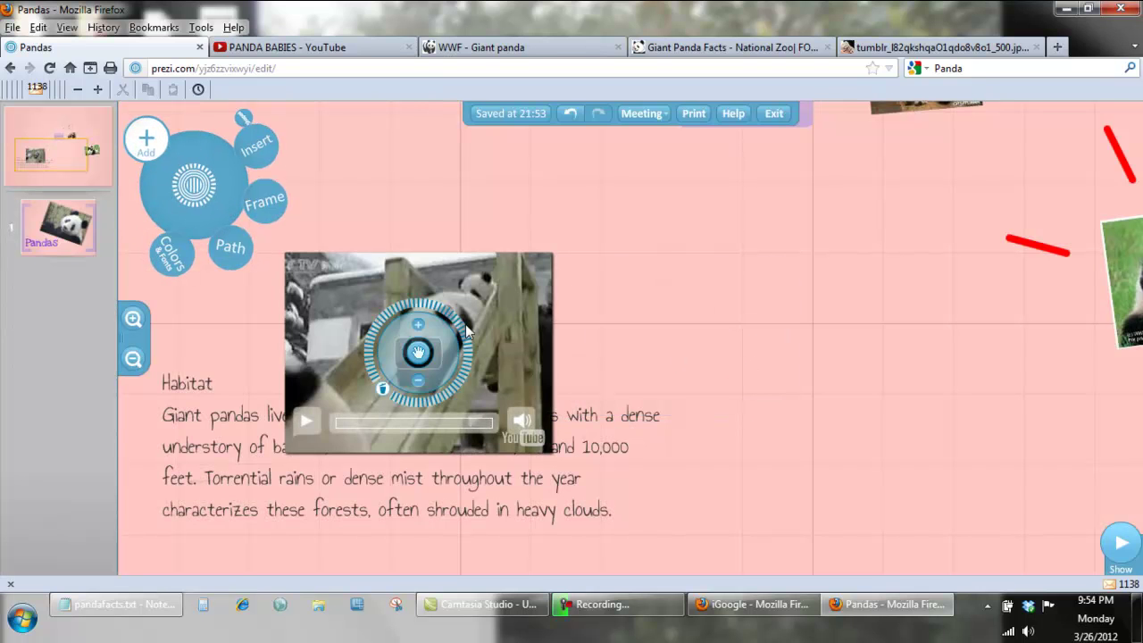
left_click(419, 383)
left_click(419, 383)
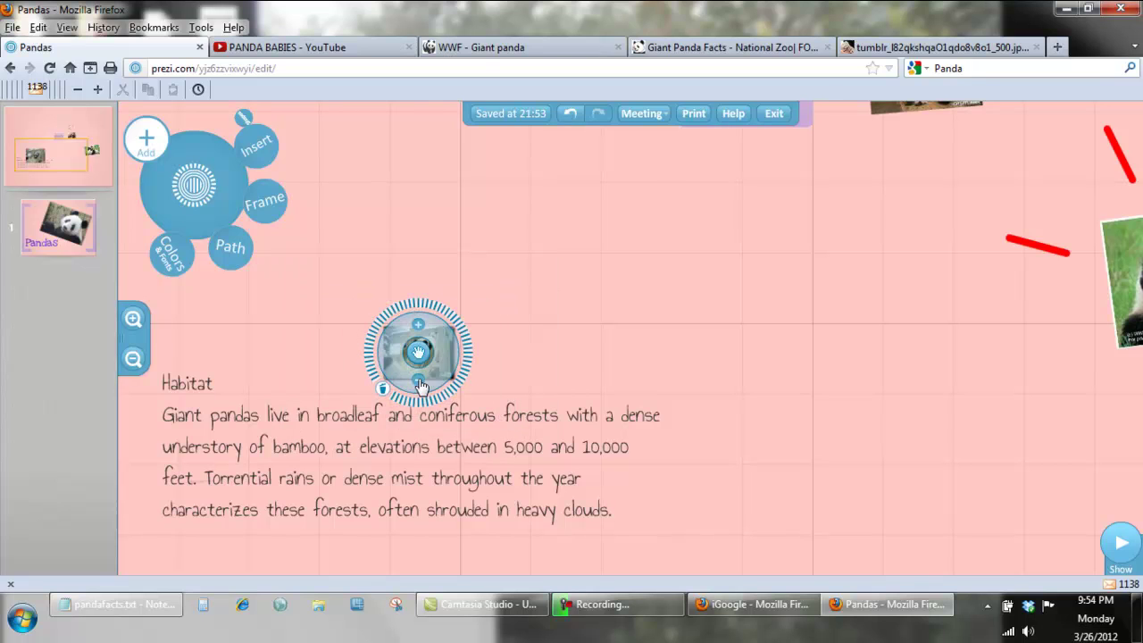
left_click(419, 384)
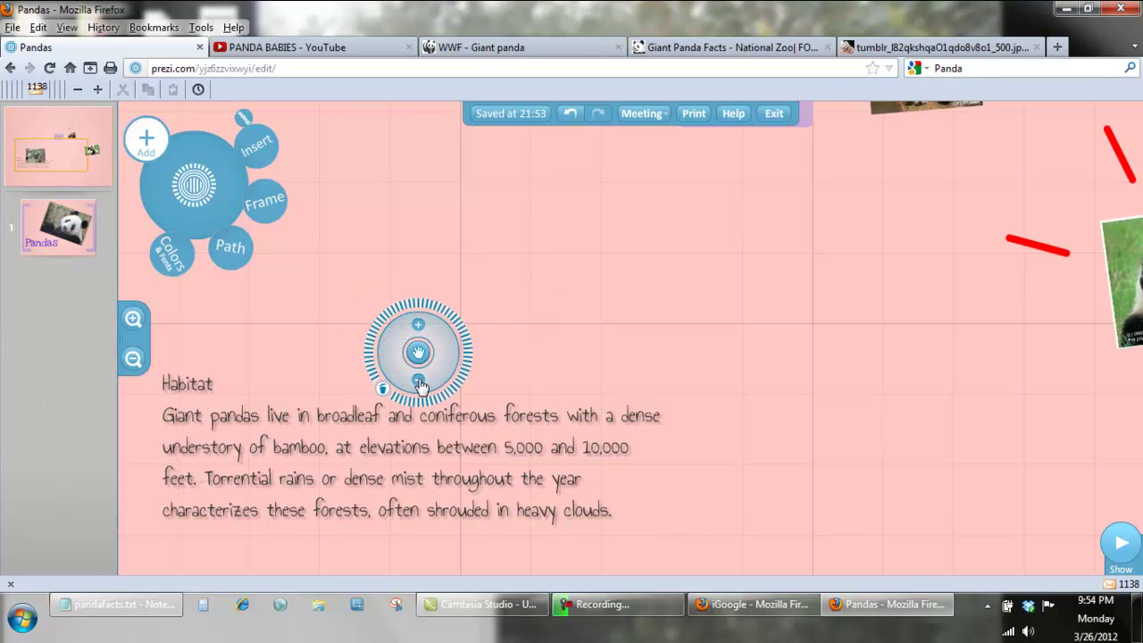
left_click_drag(419, 353, 628, 419)
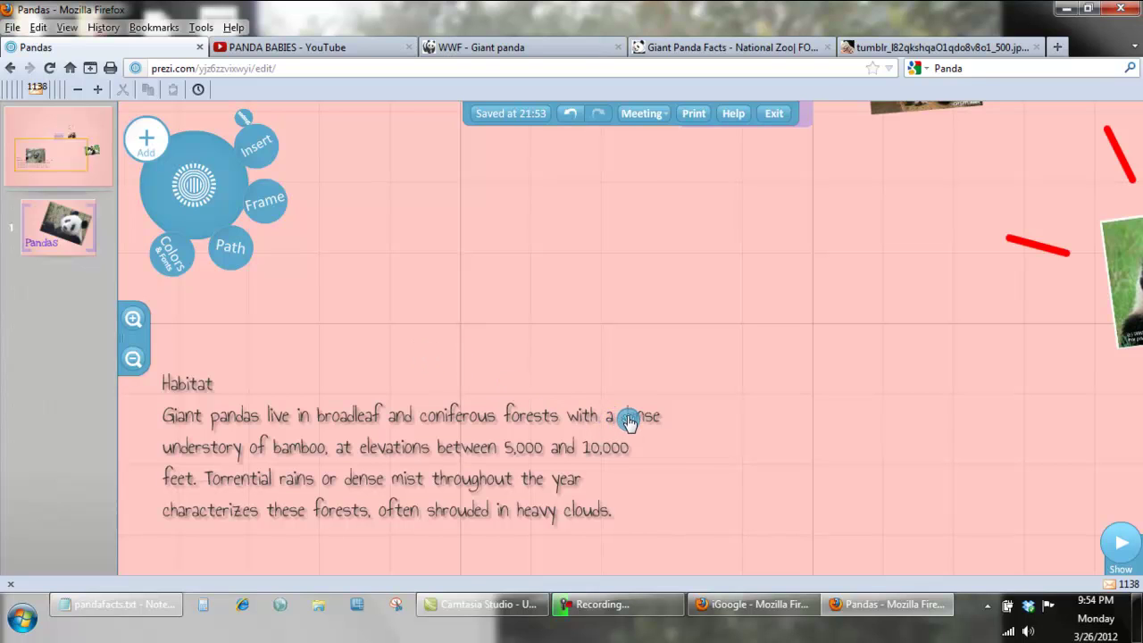
left_click(796, 239)
left_click(629, 418)
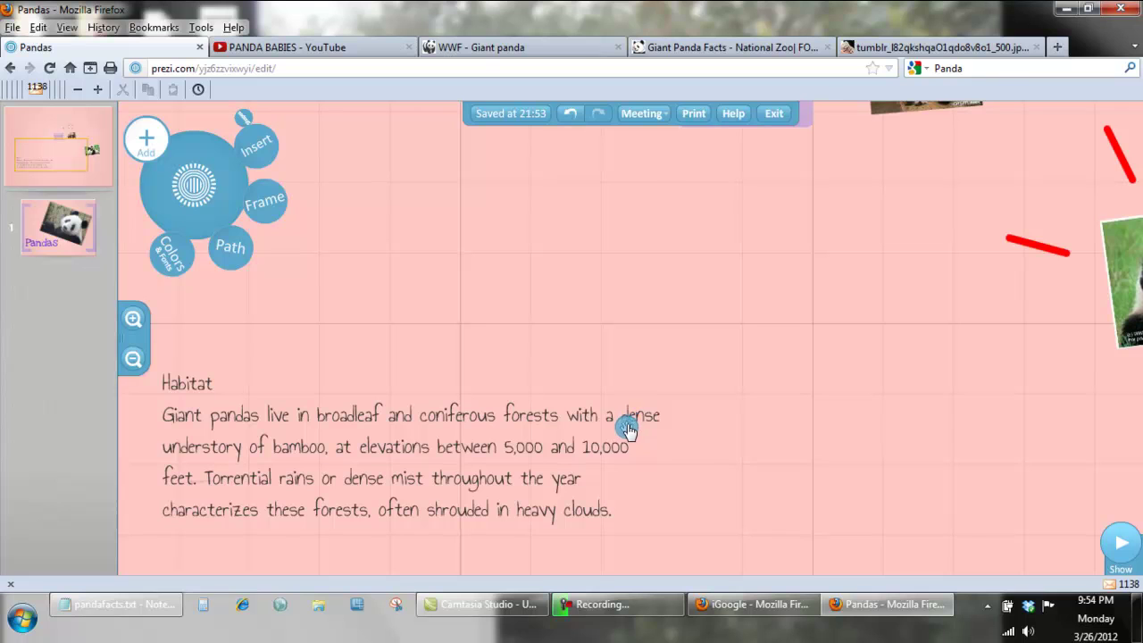
left_click(374, 517)
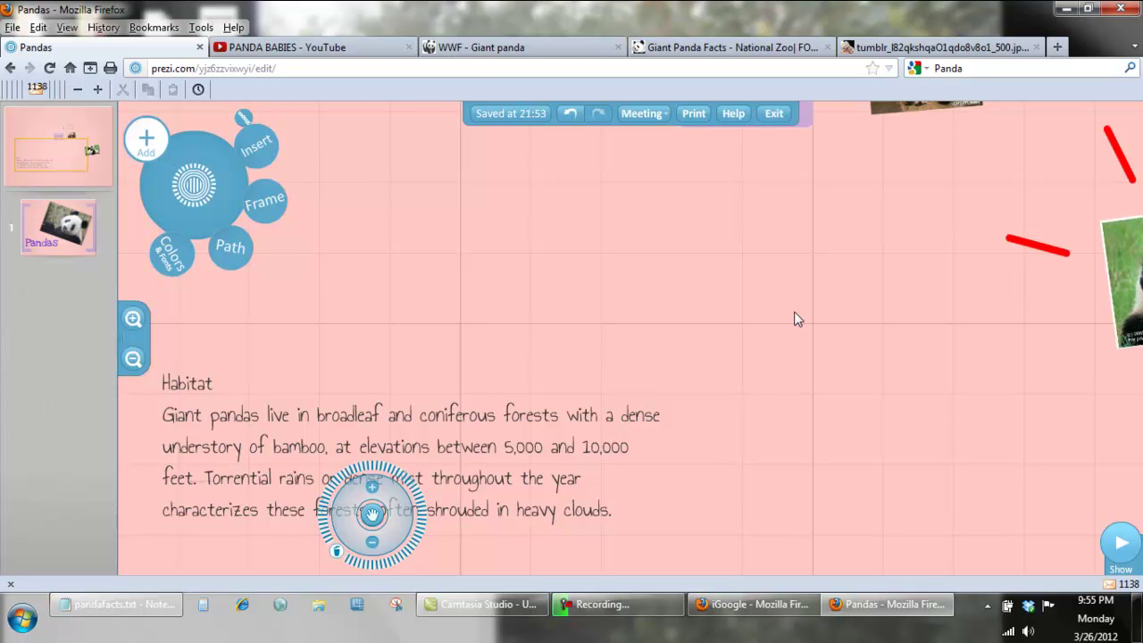
Draw a bracket frame in the empty canvas area to the left of the purple fact frame, above the Habitat paragraph
left_click(134, 359)
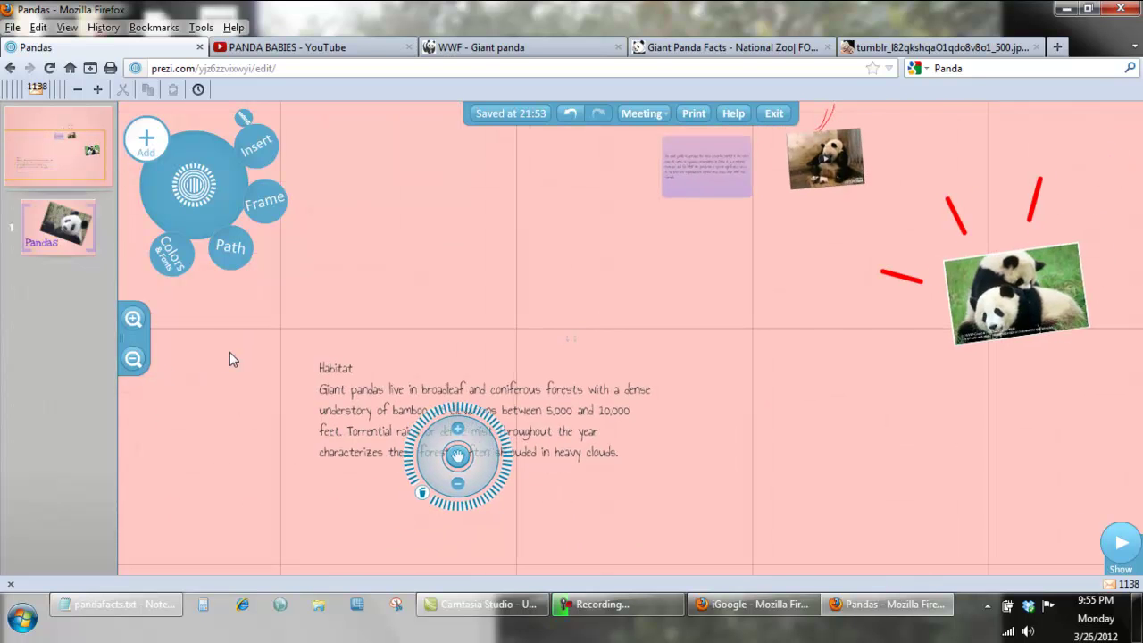
left_click(133, 360)
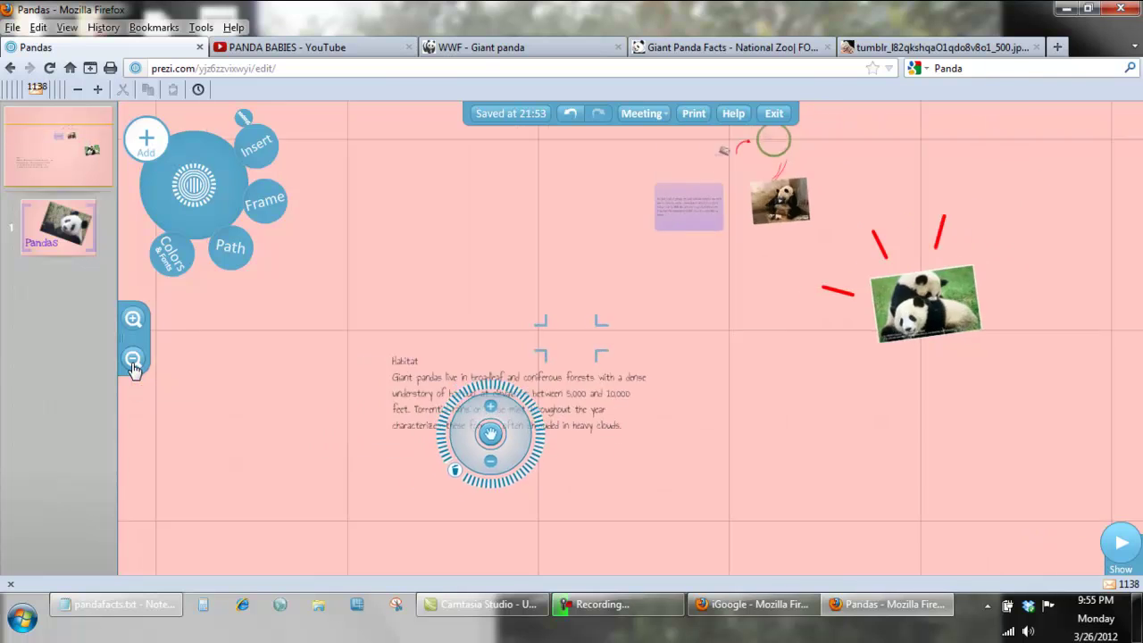
left_click_drag(382, 236, 637, 358)
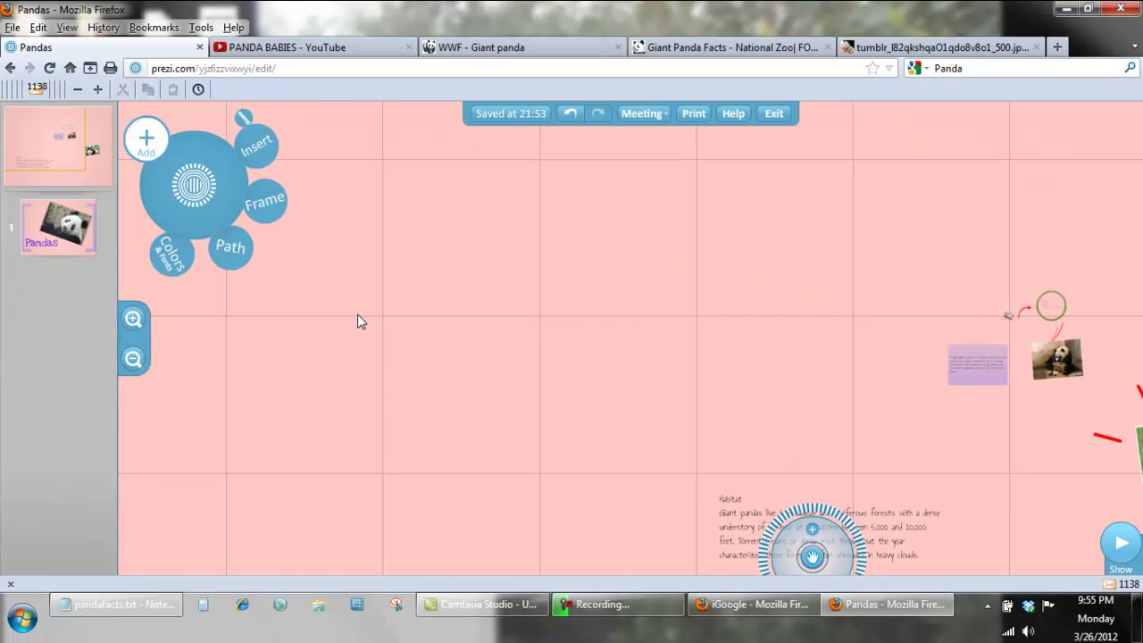
left_click(265, 198)
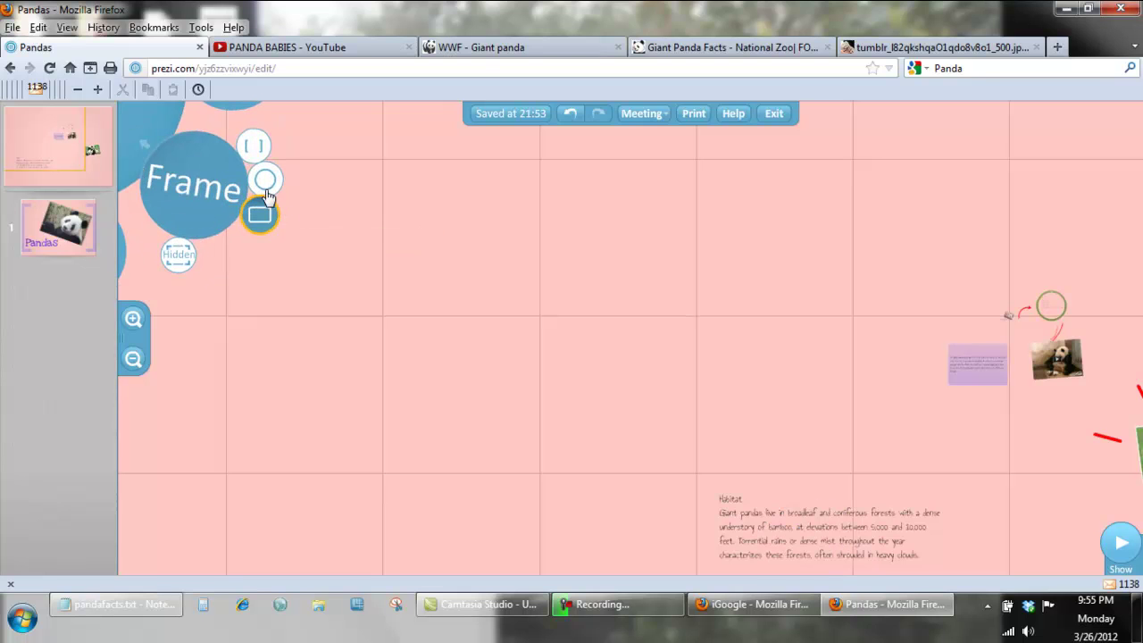
left_click(251, 147)
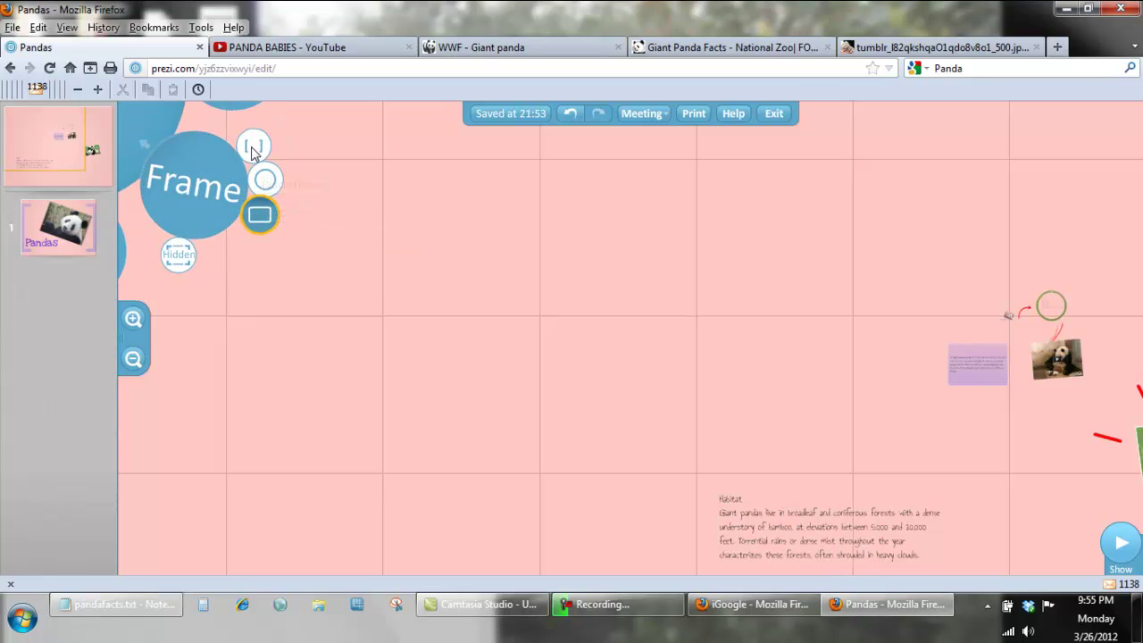
left_click_drag(335, 258, 605, 390)
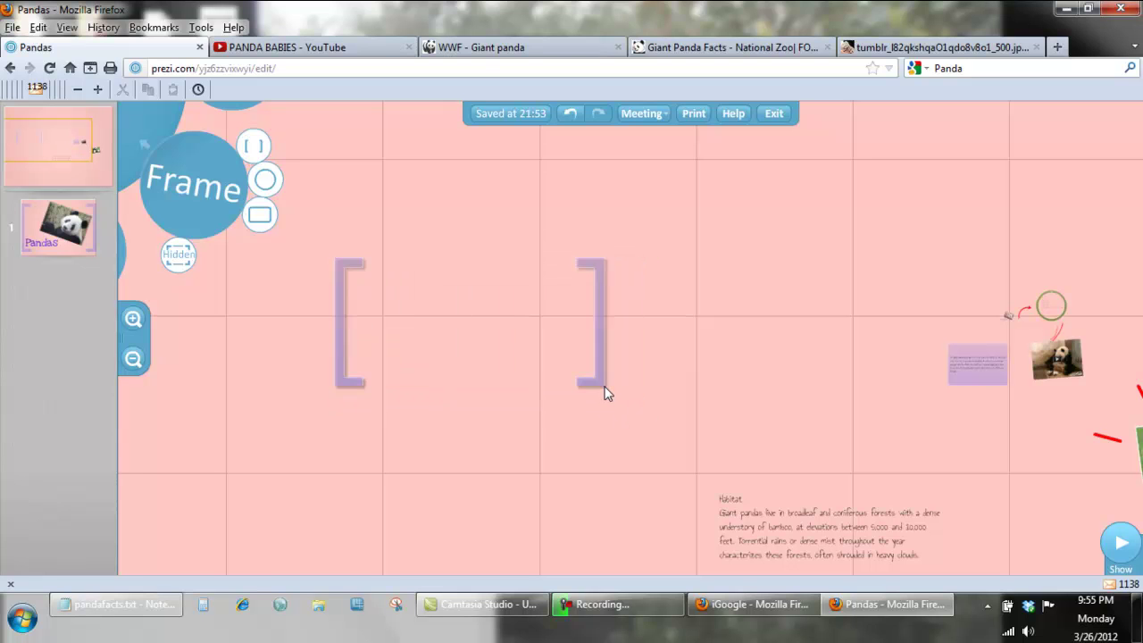
Add the text "Any Questions?" inside the new bracket frame using the purple Title style
double_click(409, 318)
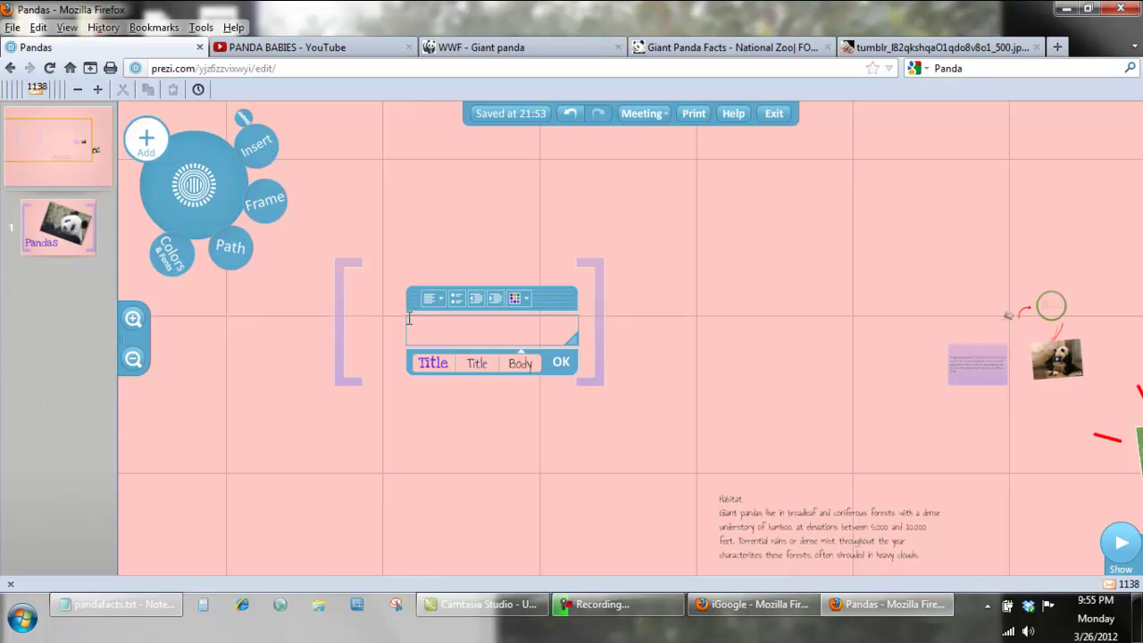
type("Any Question")
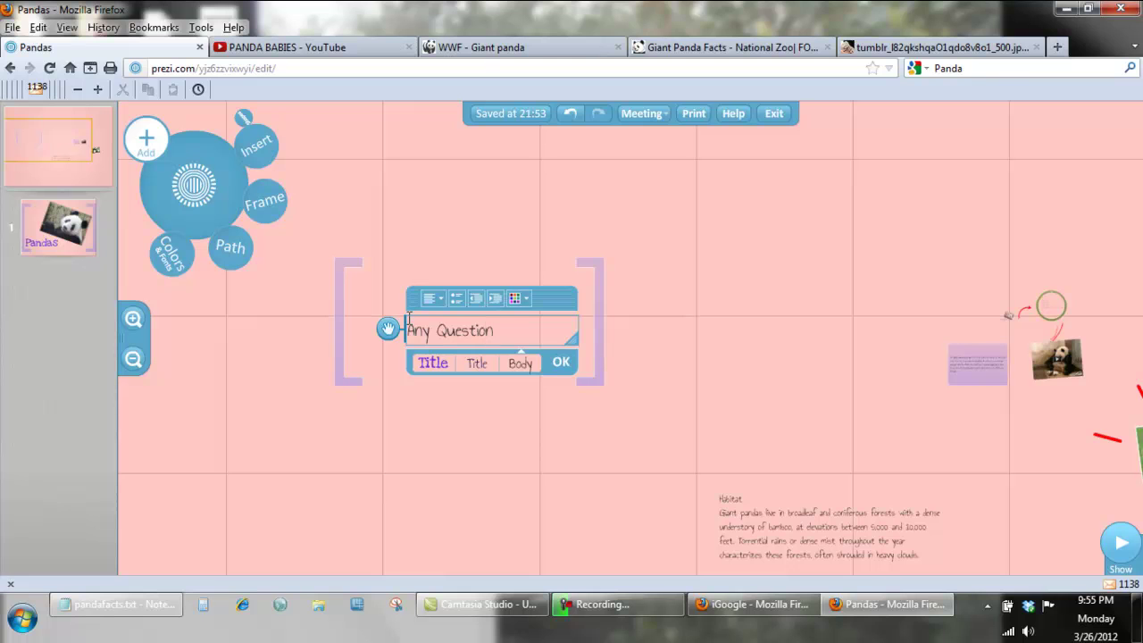
type("s?")
left_click(436, 362)
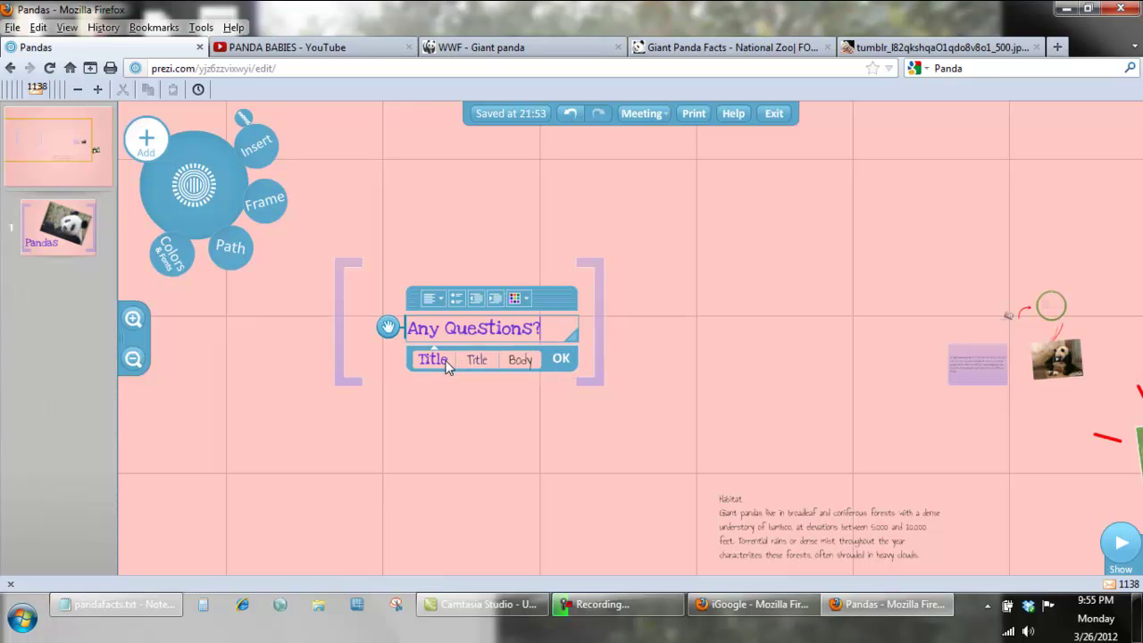
left_click(560, 361)
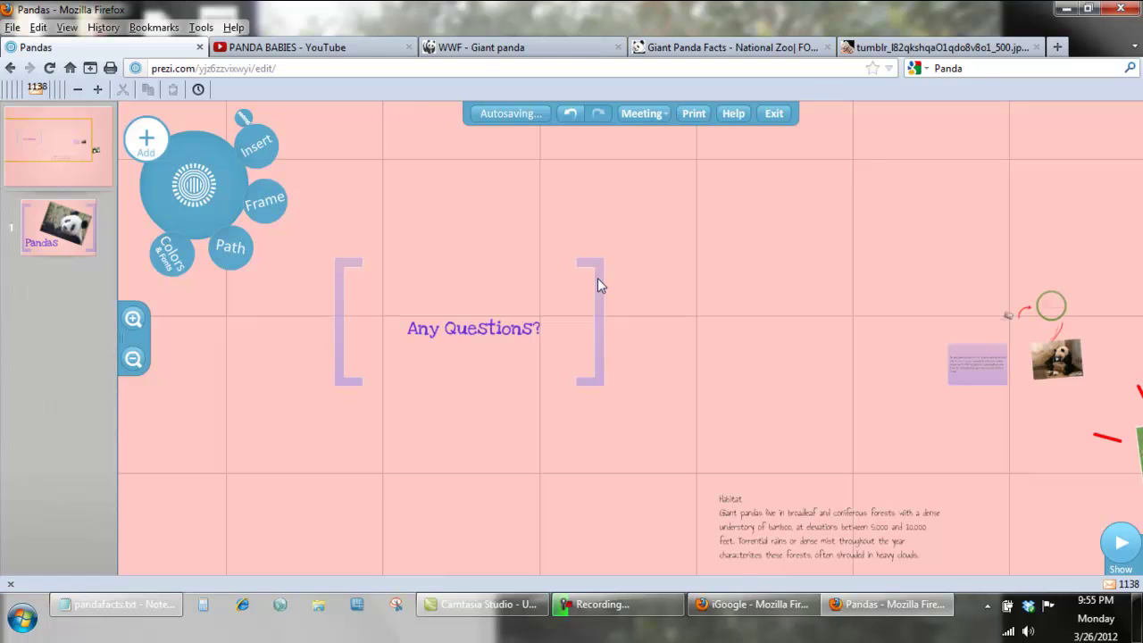
Shrink the bracket frame together with its "Any Questions?" text to about half size
left_click(518, 328)
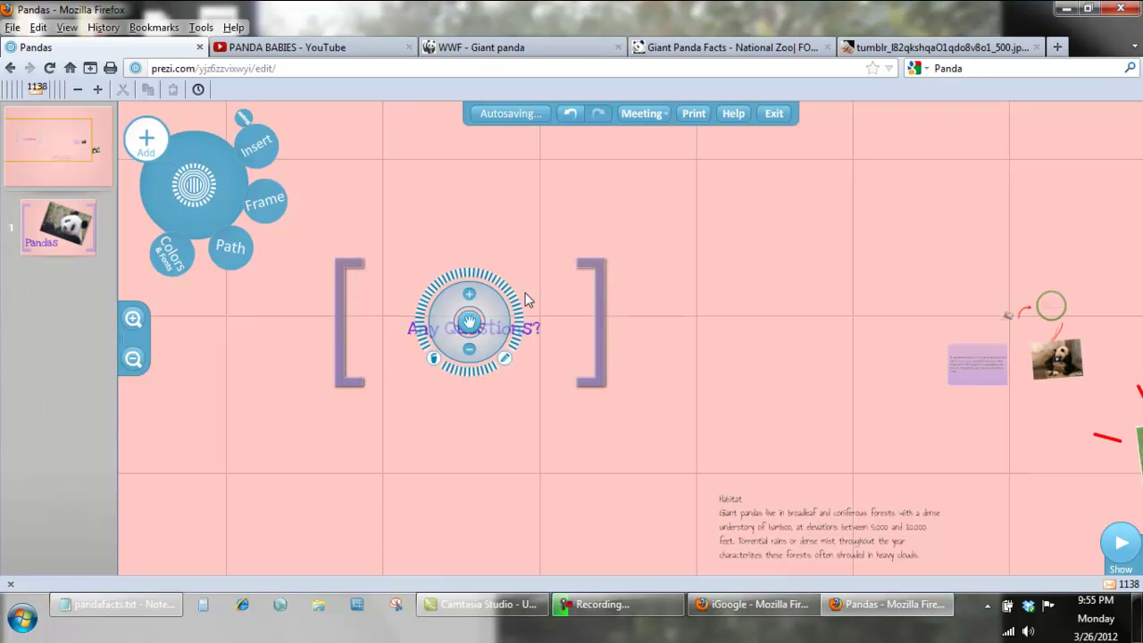
left_click(469, 353)
left_click(469, 354)
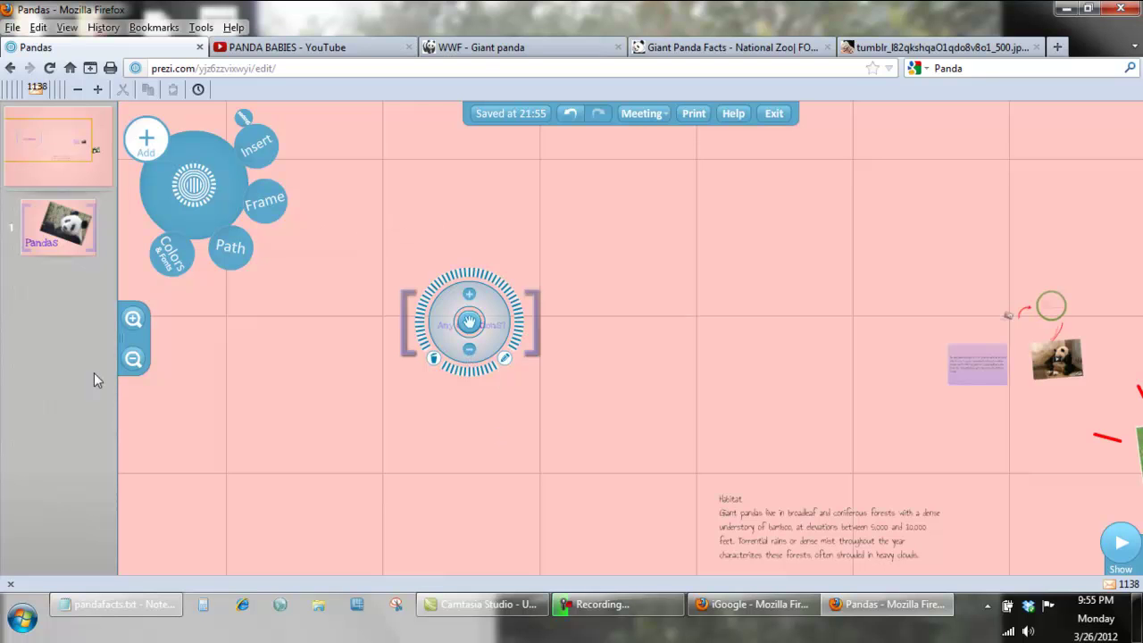
left_click(134, 359)
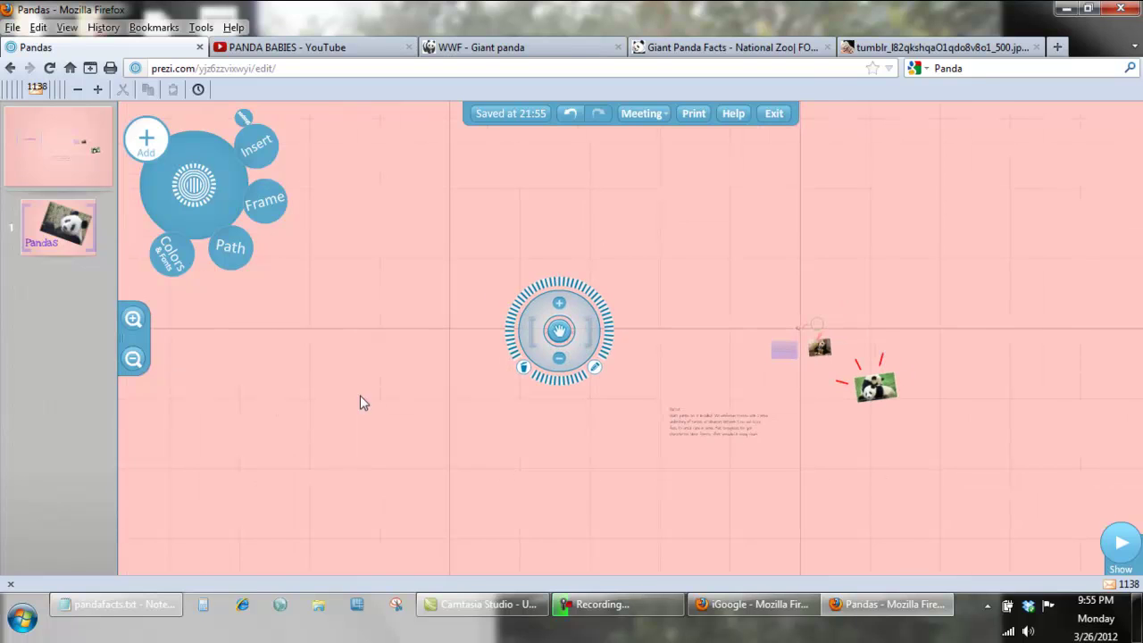
left_click_drag(889, 464, 754, 399)
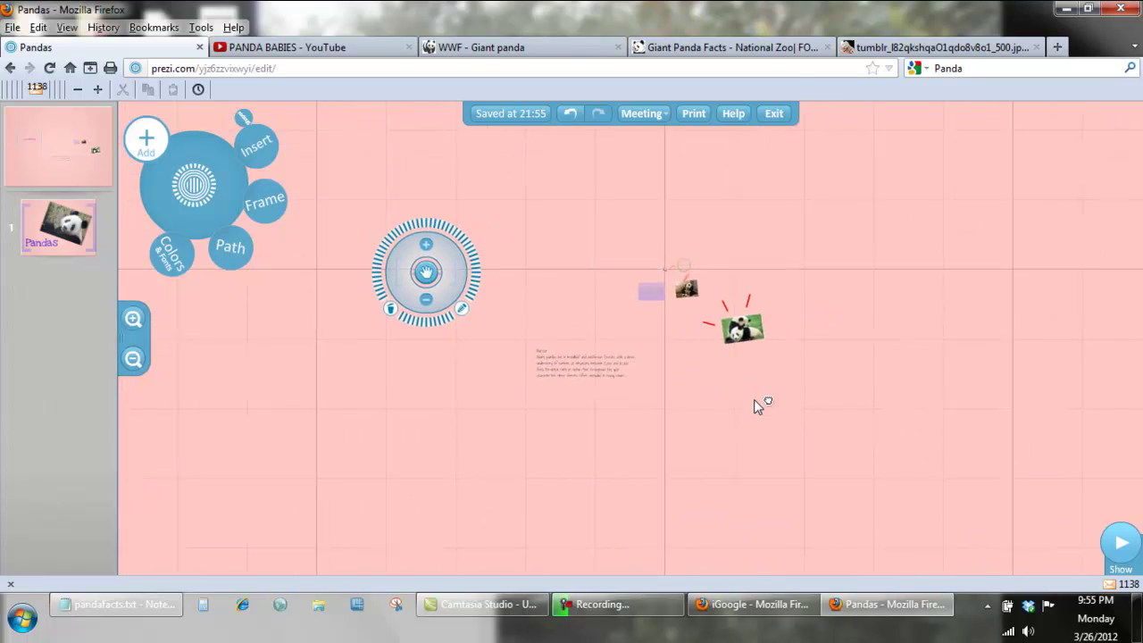